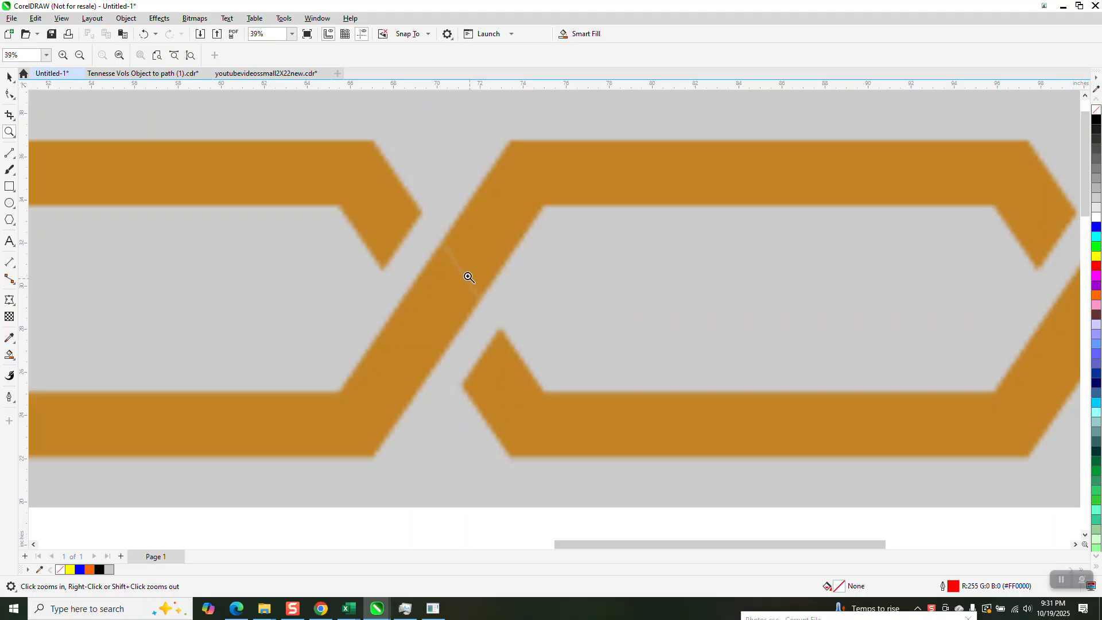
Step: Draw a rectangle about 24 by 14.8 inches over the flat top and bottom edges of the second link in the reference image
{"action": "scroll", "coordinate": [468, 270], "scroll_direction": "down", "scroll_amount": 2}
{"action": "scroll", "coordinate": [513, 279], "scroll_direction": "down", "scroll_amount": 4}
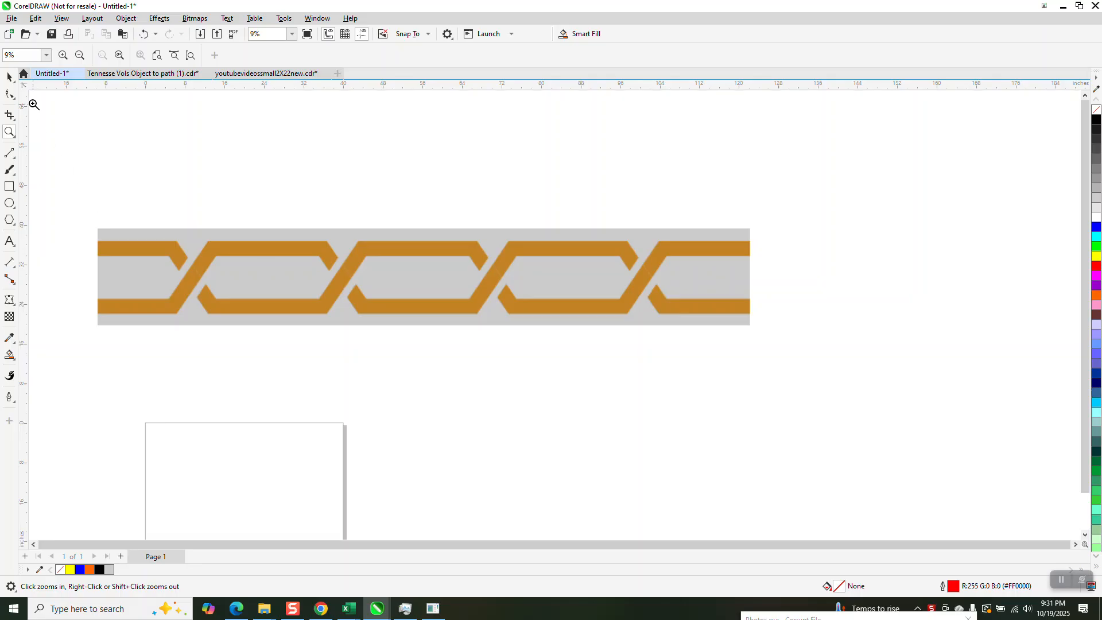
{"action": "left_click", "coordinate": [10, 76]}
{"action": "scroll", "coordinate": [436, 177], "scroll_direction": "down", "scroll_amount": 1}
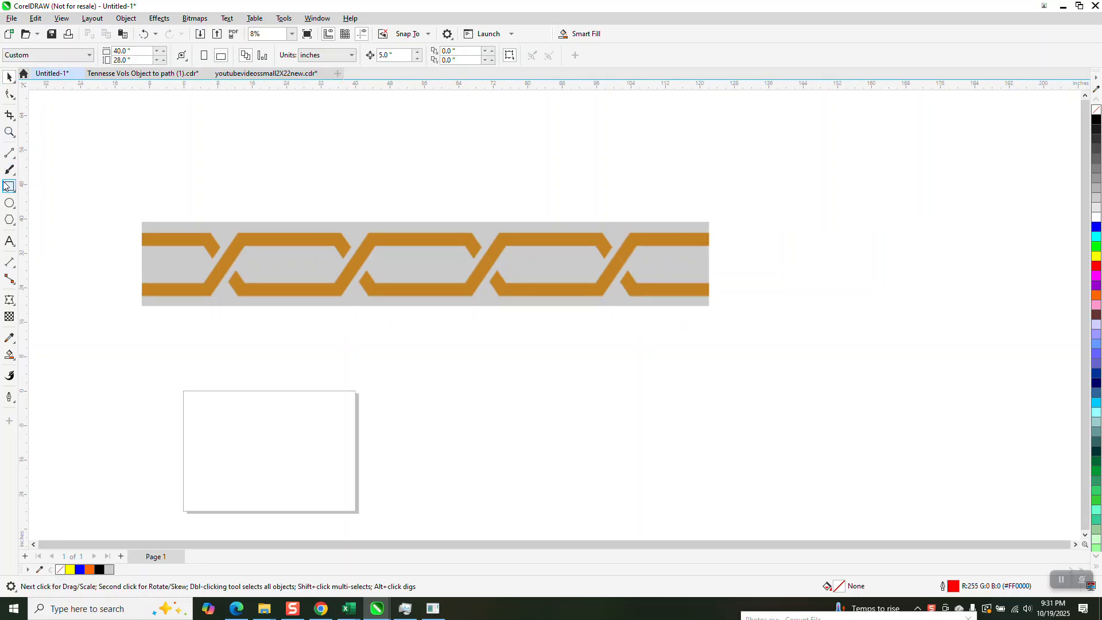
{"action": "left_click", "coordinate": [9, 132]}
{"action": "left_click_drag", "start_coordinate": [180, 208], "coordinate": [394, 320]}
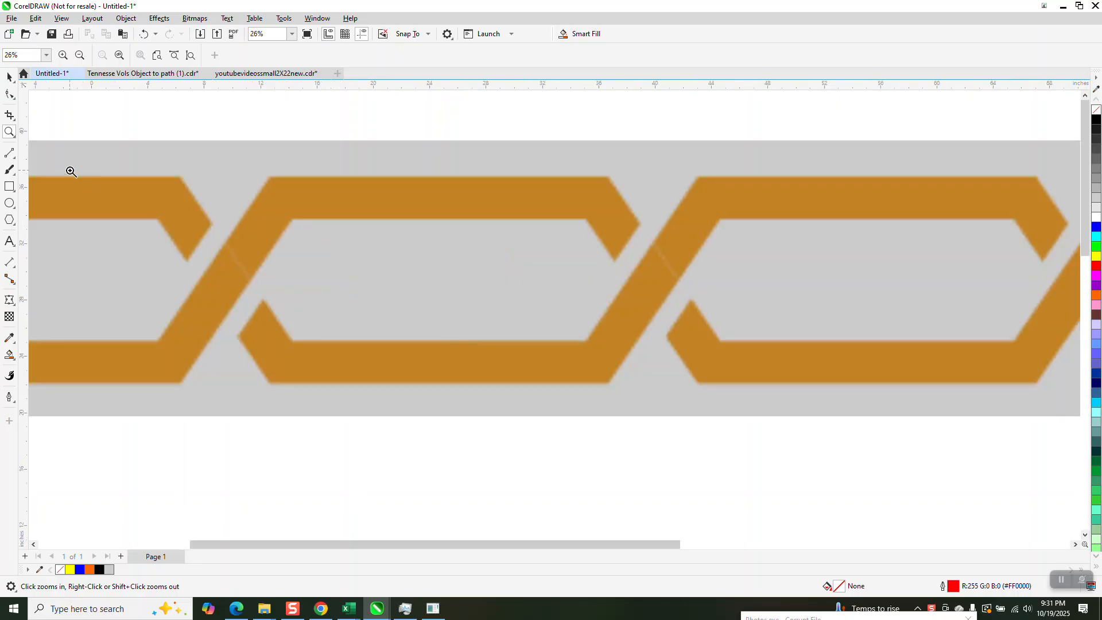
{"action": "left_click", "coordinate": [9, 186]}
{"action": "left_click_drag", "start_coordinate": [269, 176], "coordinate": [608, 384]}
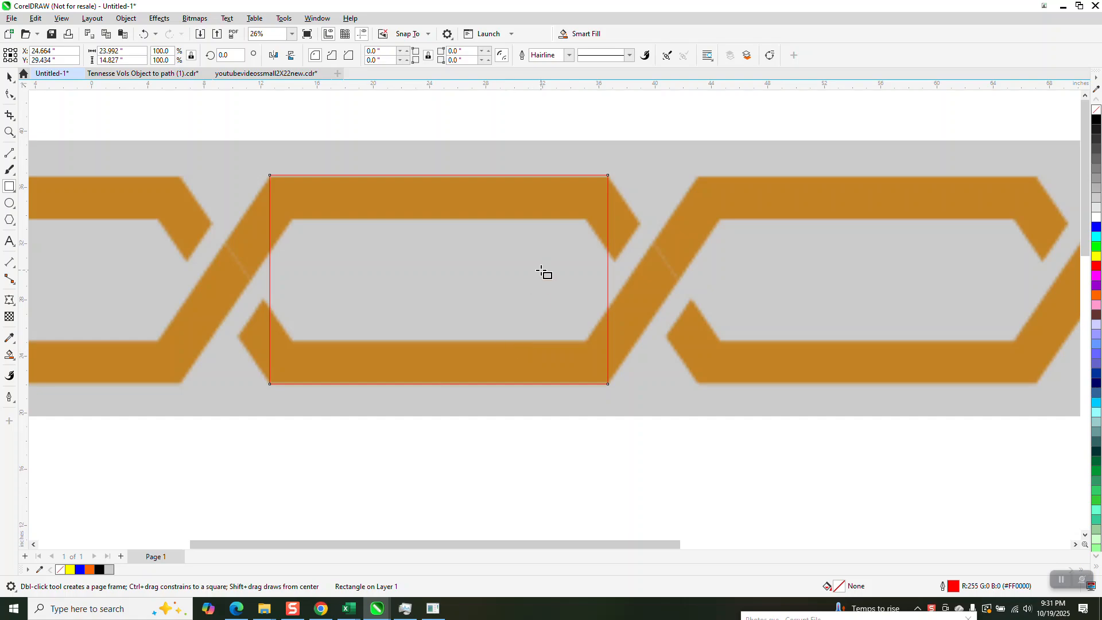
Step: Convert the rectangle to curves and add nodes midway along its right and top sides
{"action": "left_click", "coordinate": [10, 93]}
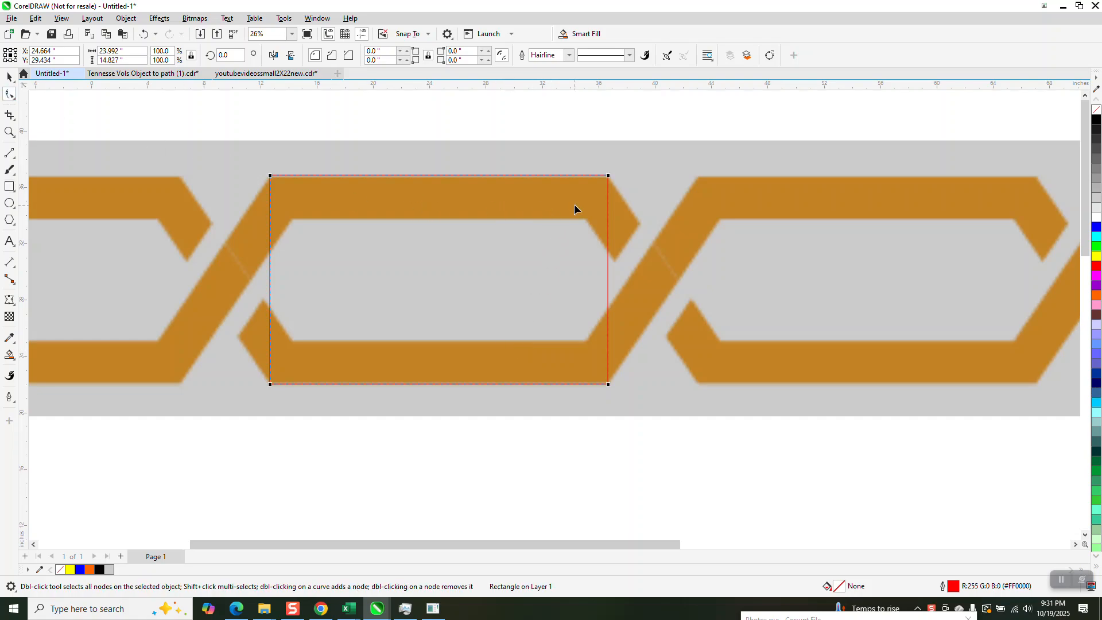
{"action": "left_click", "coordinate": [126, 17]}
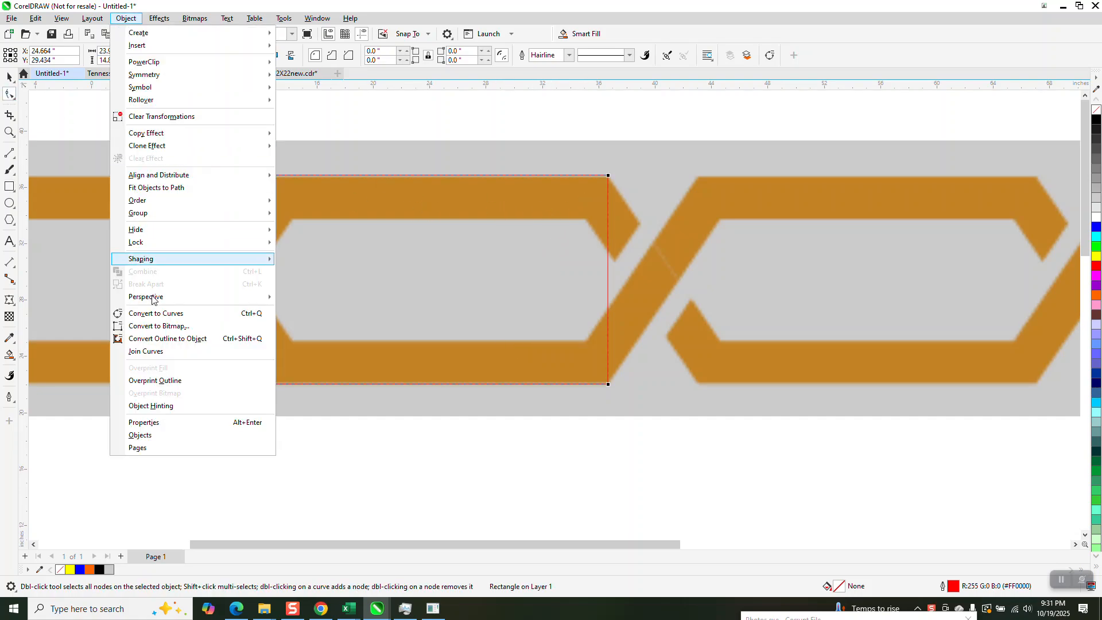
{"action": "left_click", "coordinate": [175, 316]}
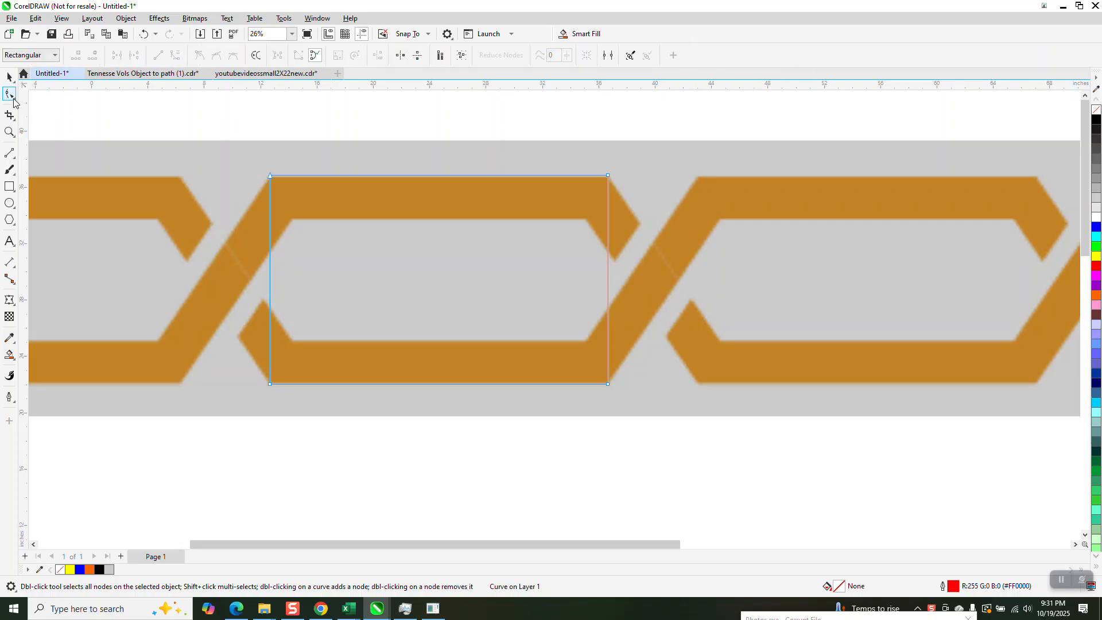
{"action": "left_click_drag", "start_coordinate": [568, 161], "coordinate": [587, 257]}
{"action": "left_click_drag", "start_coordinate": [639, 412], "coordinate": [649, 418]}
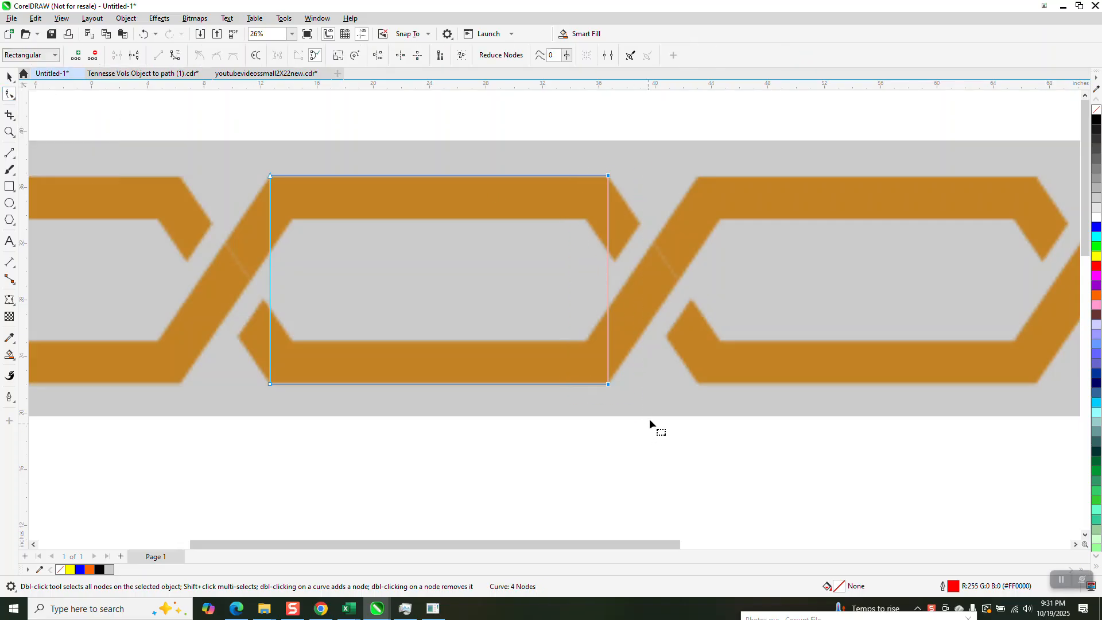
{"action": "left_click", "coordinate": [76, 55]}
{"action": "left_click", "coordinate": [595, 426]}
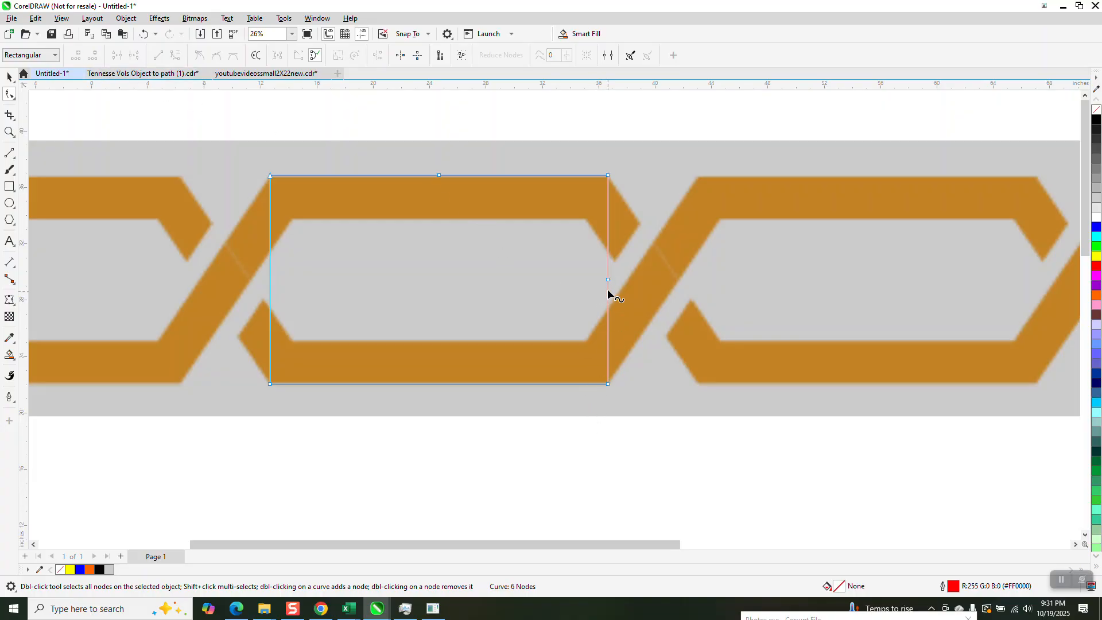
{"action": "left_click_drag", "start_coordinate": [608, 281], "coordinate": [677, 281]}
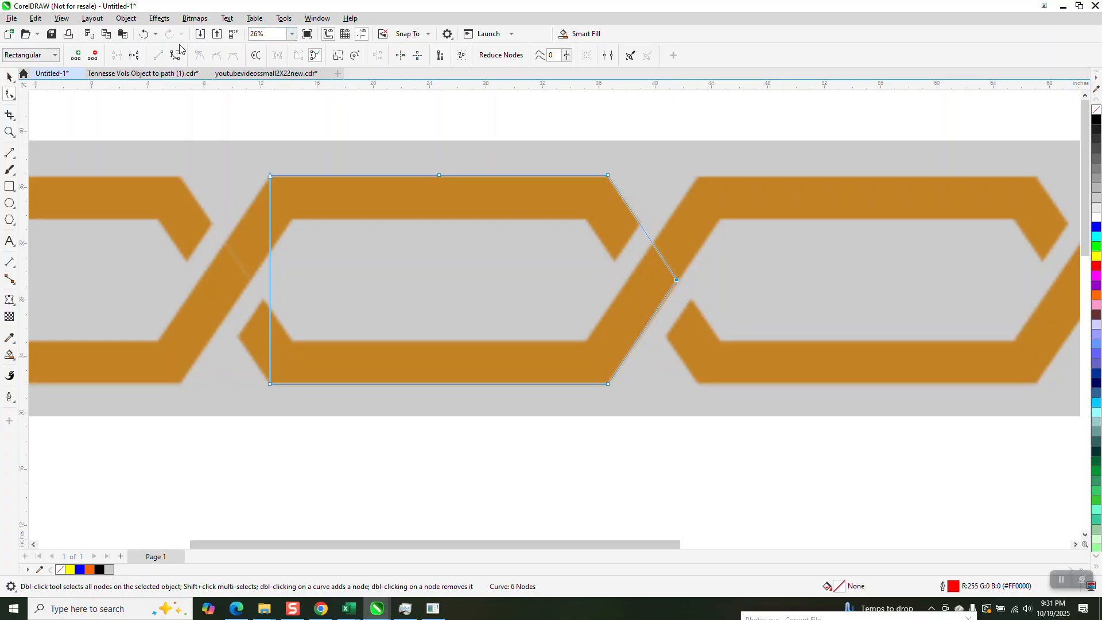
{"action": "left_click", "coordinate": [143, 34]}
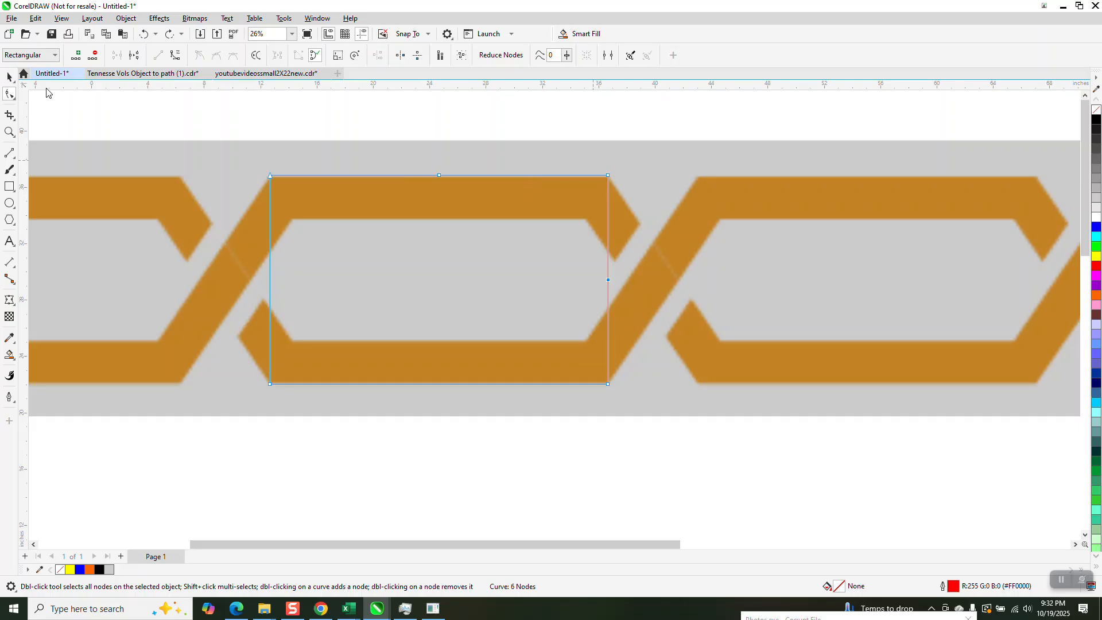
{"action": "left_click", "coordinate": [9, 77]}
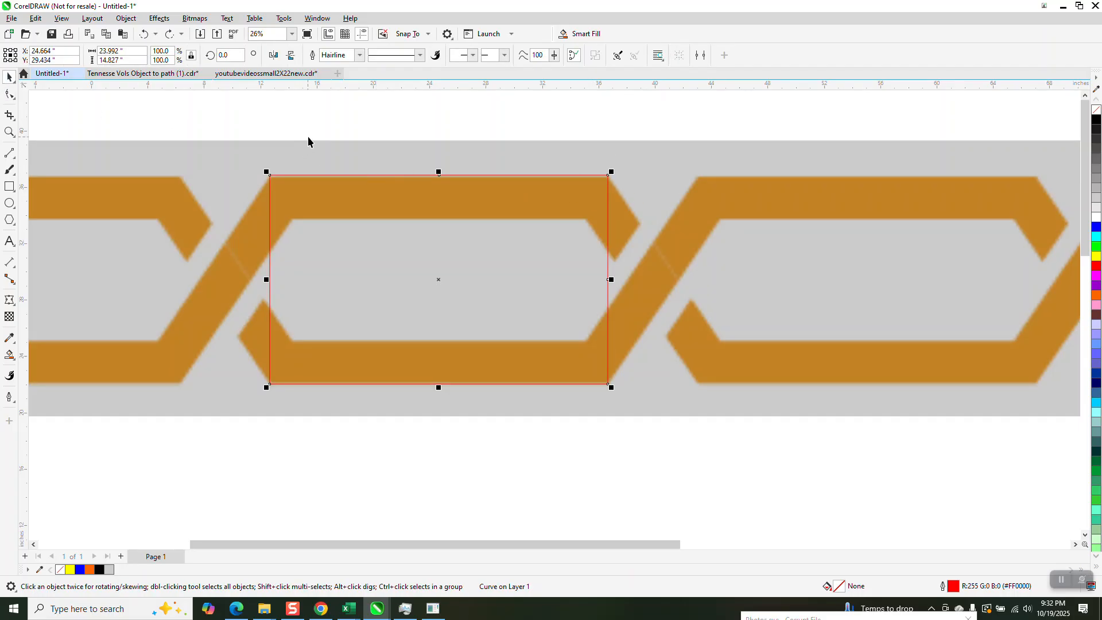
{"action": "left_click", "coordinate": [393, 132]}
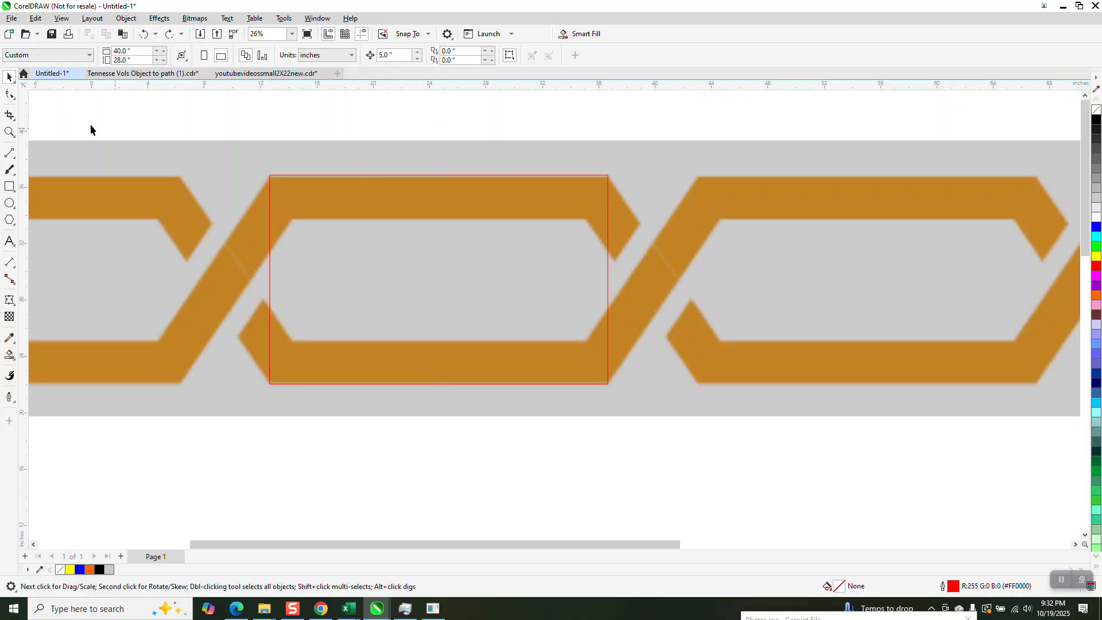
Step: Move the midpoint node of the rectangle's right side 5 inches outward to form a point
{"action": "left_click", "coordinate": [9, 96]}
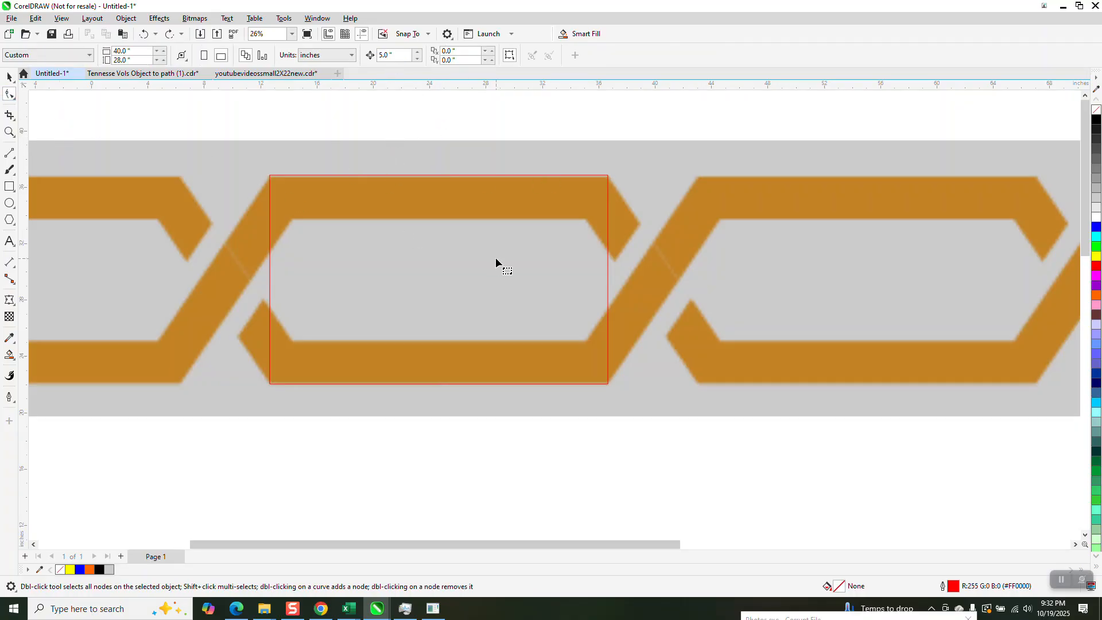
{"action": "left_click", "coordinate": [607, 278]}
{"action": "key", "text": "ctrl+shift+z"}
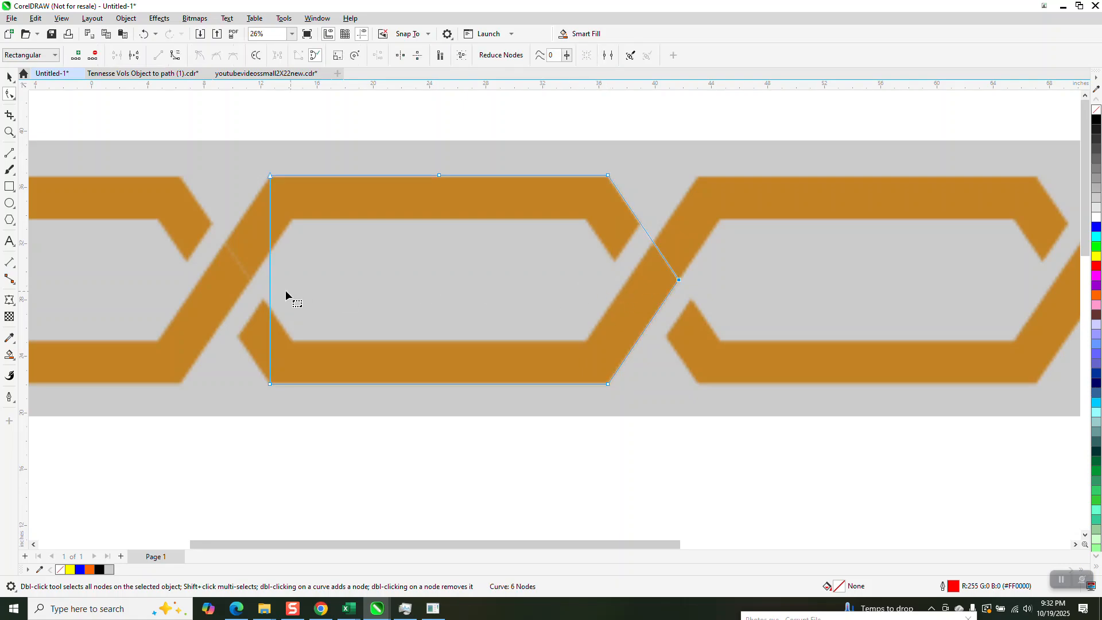
Step: Add nodes midway along the left and bottom sides and move the left midpoint node 5 inches outward to complete the hexagon
{"action": "right_click", "coordinate": [268, 384]}
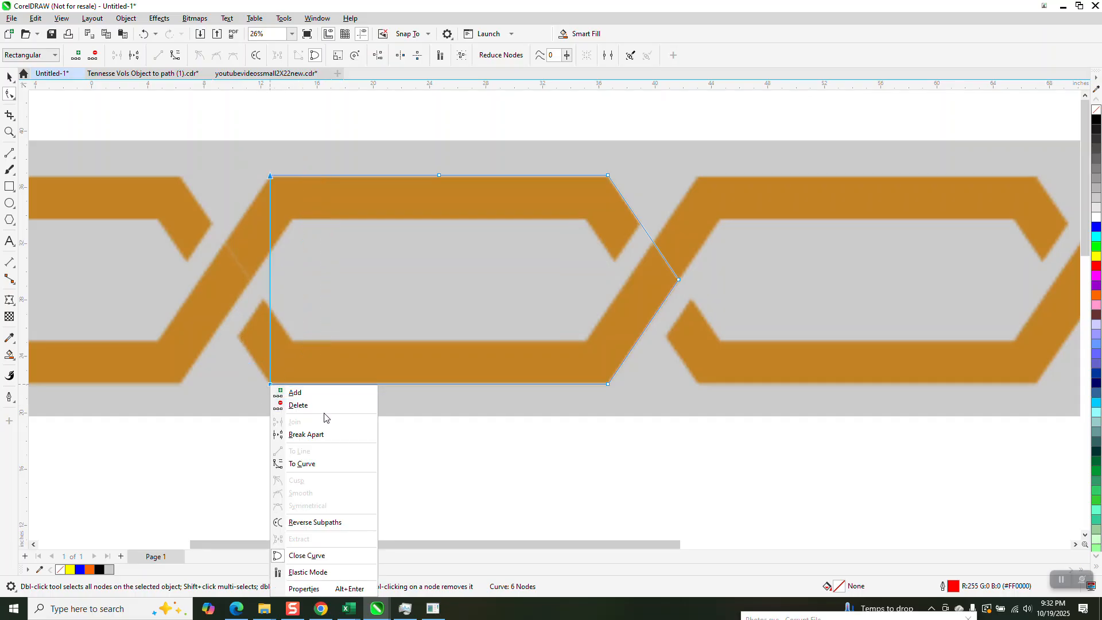
{"action": "left_click", "coordinate": [295, 395]}
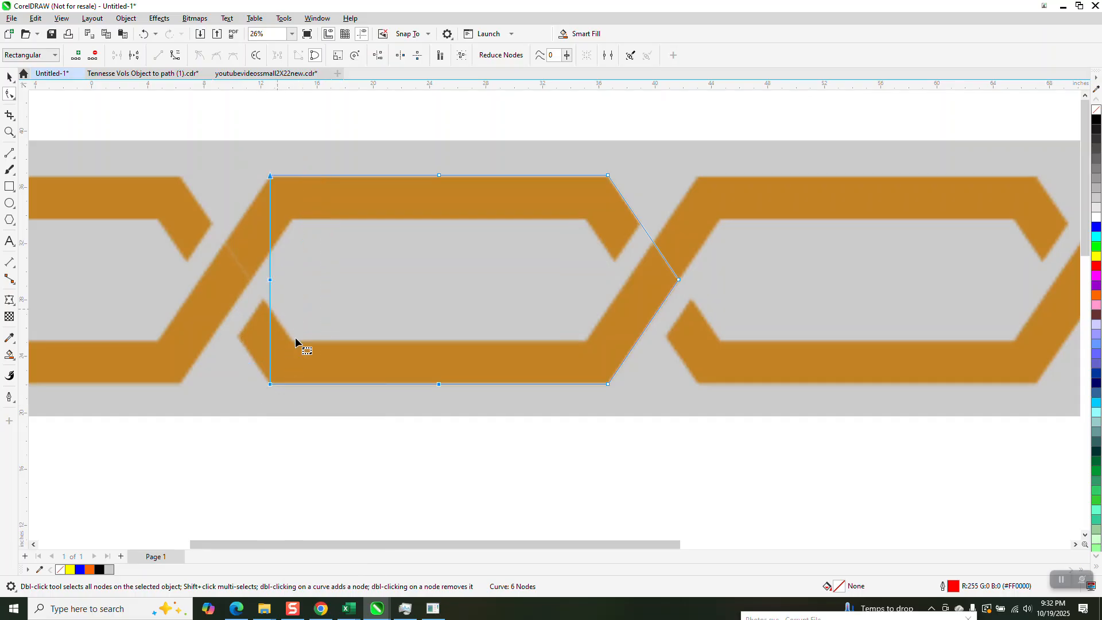
{"action": "left_click", "coordinate": [284, 431]}
{"action": "left_click", "coordinate": [270, 279]}
{"action": "key", "text": "Left"}
Step: Open the Contour settings for the selected hexagon
{"action": "scroll", "coordinate": [262, 310], "scroll_direction": "down", "scroll_amount": 2}
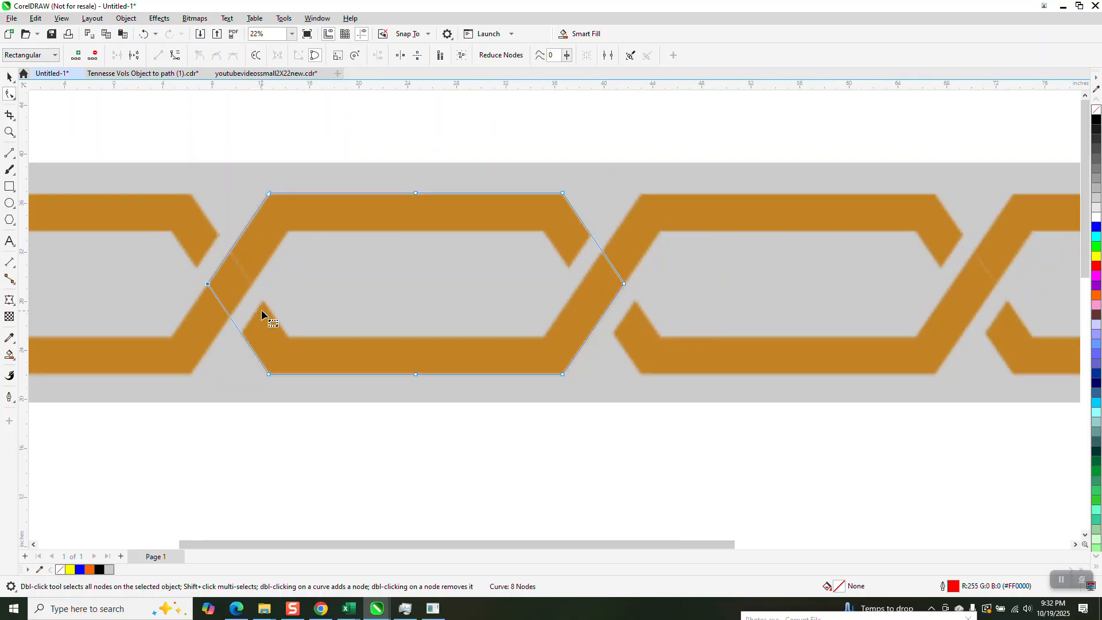
{"action": "scroll", "coordinate": [290, 290], "scroll_direction": "down", "scroll_amount": 1}
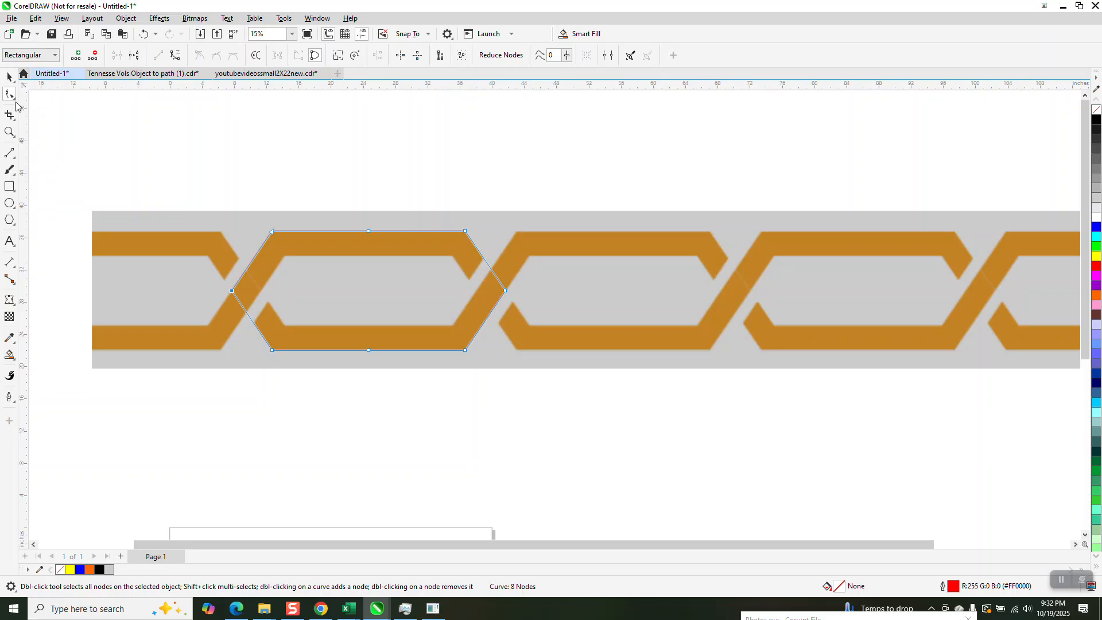
{"action": "left_click", "coordinate": [9, 132]}
{"action": "left_click_drag", "start_coordinate": [185, 221], "coordinate": [566, 411]}
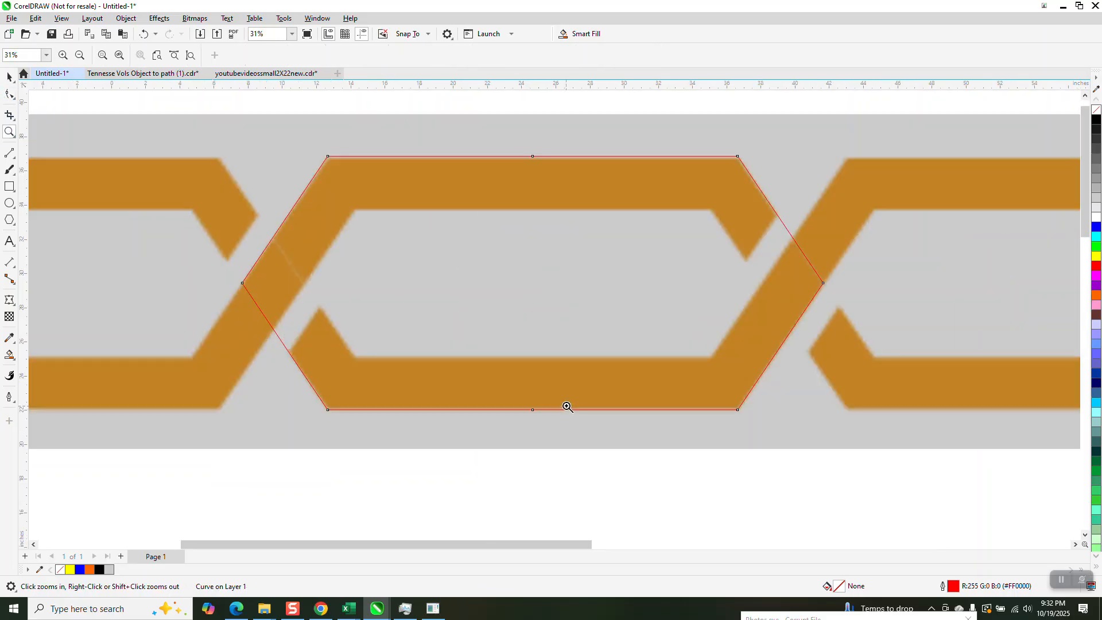
{"action": "left_click", "coordinate": [9, 77]}
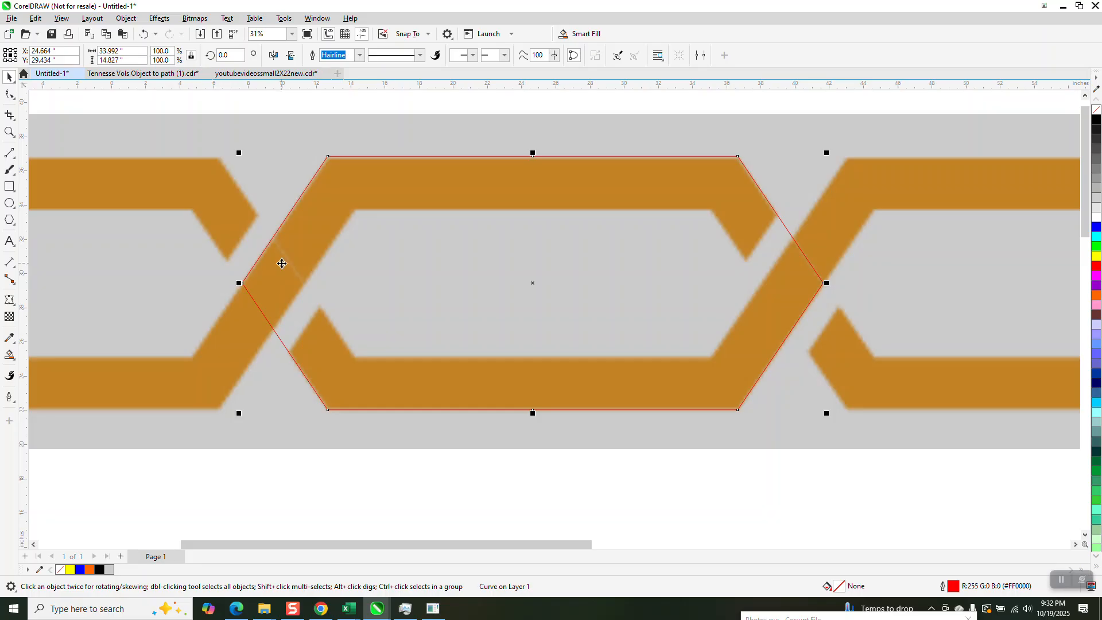
{"action": "left_click", "coordinate": [159, 18]}
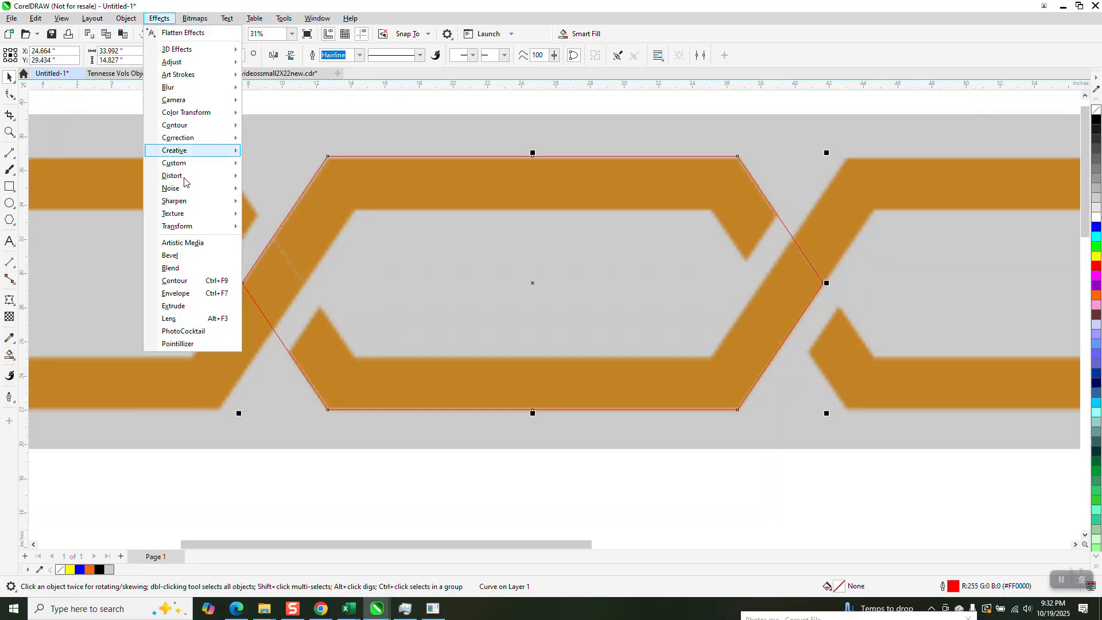
{"action": "left_click", "coordinate": [181, 283]}
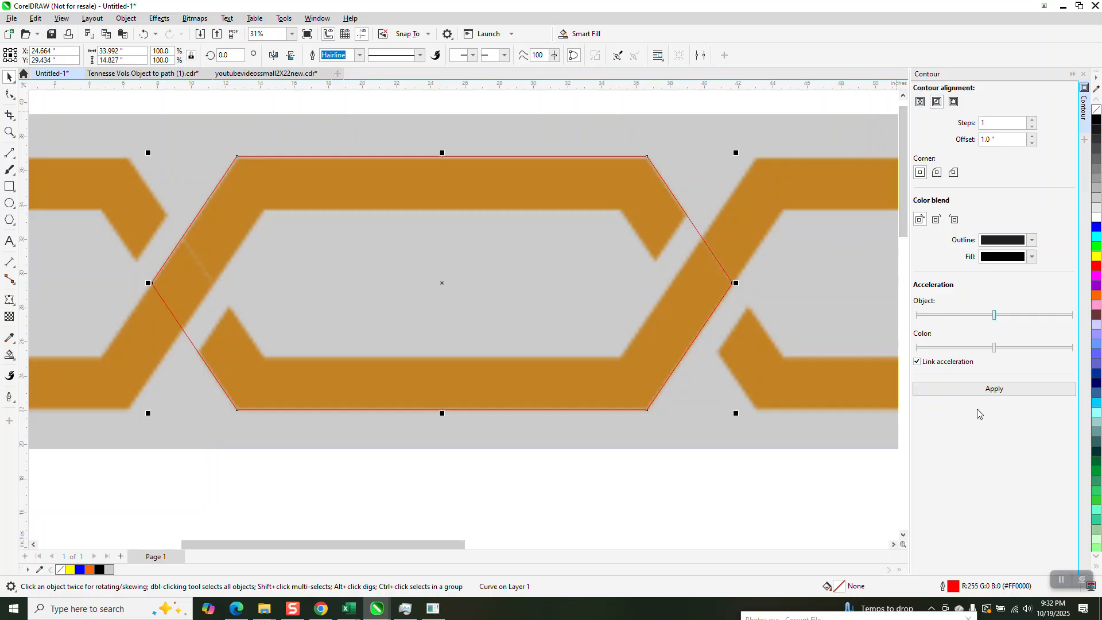
{"action": "left_click", "coordinate": [993, 390]}
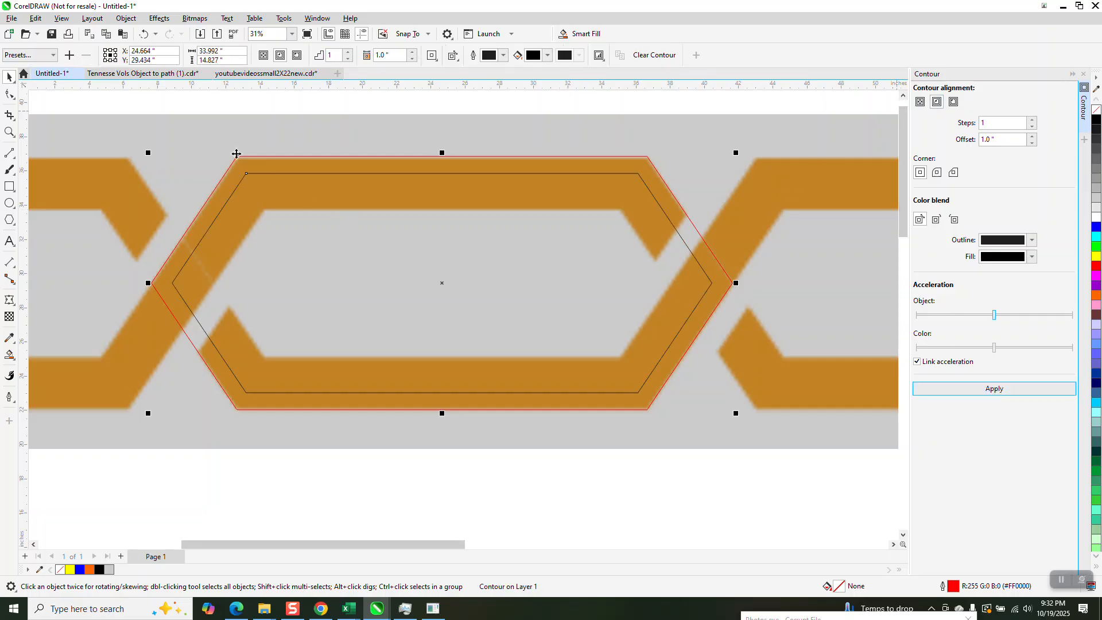
{"action": "left_click", "coordinate": [144, 35]}
{"action": "triple_click", "coordinate": [998, 139]}
{"action": "type", "text": "5"}
{"action": "left_click", "coordinate": [987, 389]}
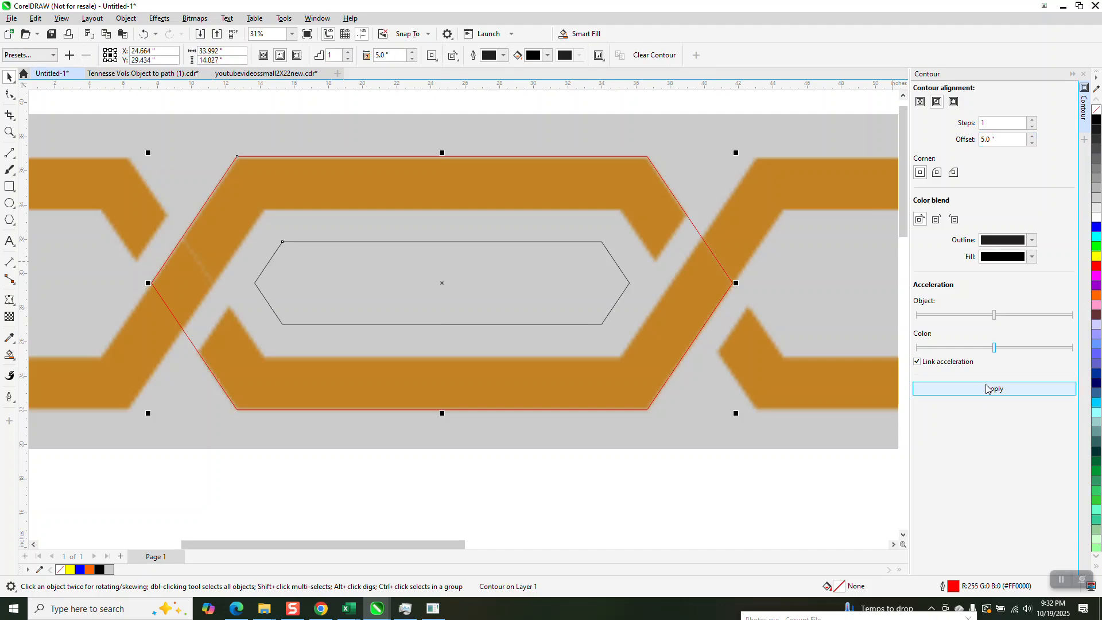
{"action": "left_click", "coordinate": [144, 34]}
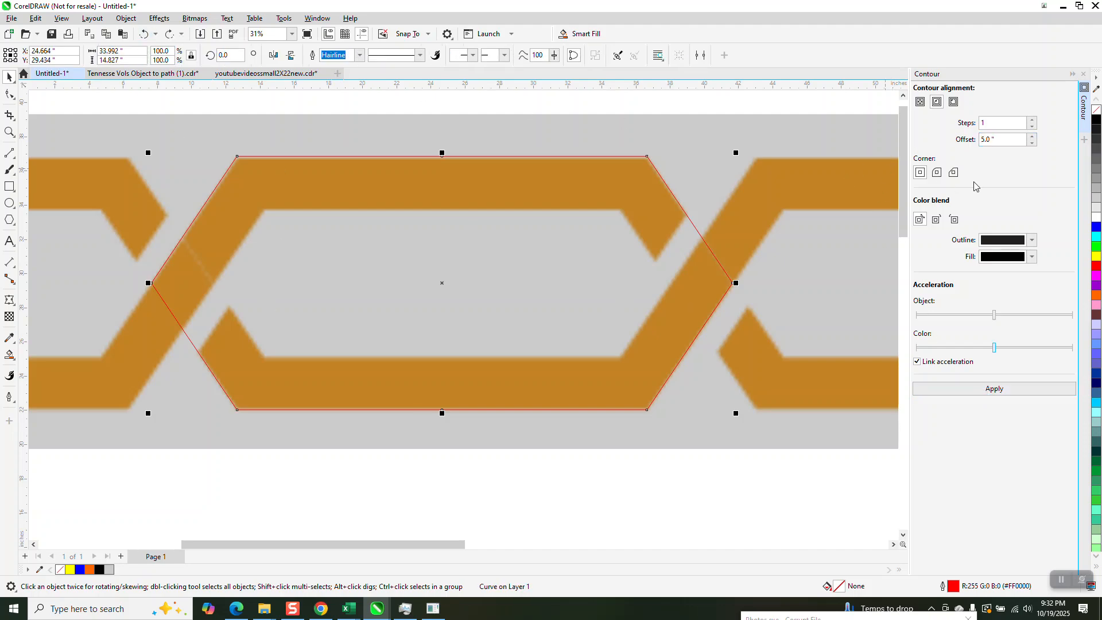
Step: Apply a one-step inside contour with a 3-inch offset to the hexagon
{"action": "triple_click", "coordinate": [997, 139]}
{"action": "type", "text": "3"}
{"action": "key", "text": "Return"}
Step: Move the contoured hexagon 25 inches straight down, clear of the reference image, and break the contour apart
{"action": "scroll", "coordinate": [539, 263], "scroll_direction": "down", "scroll_amount": 3}
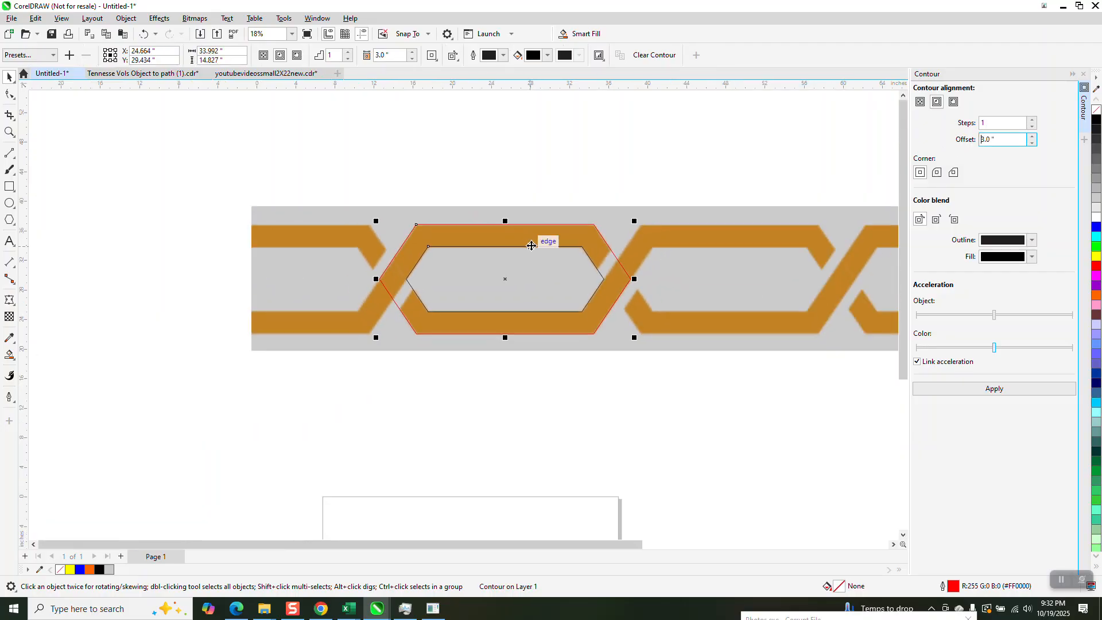
{"action": "scroll", "coordinate": [519, 255], "scroll_direction": "down", "scroll_amount": 1}
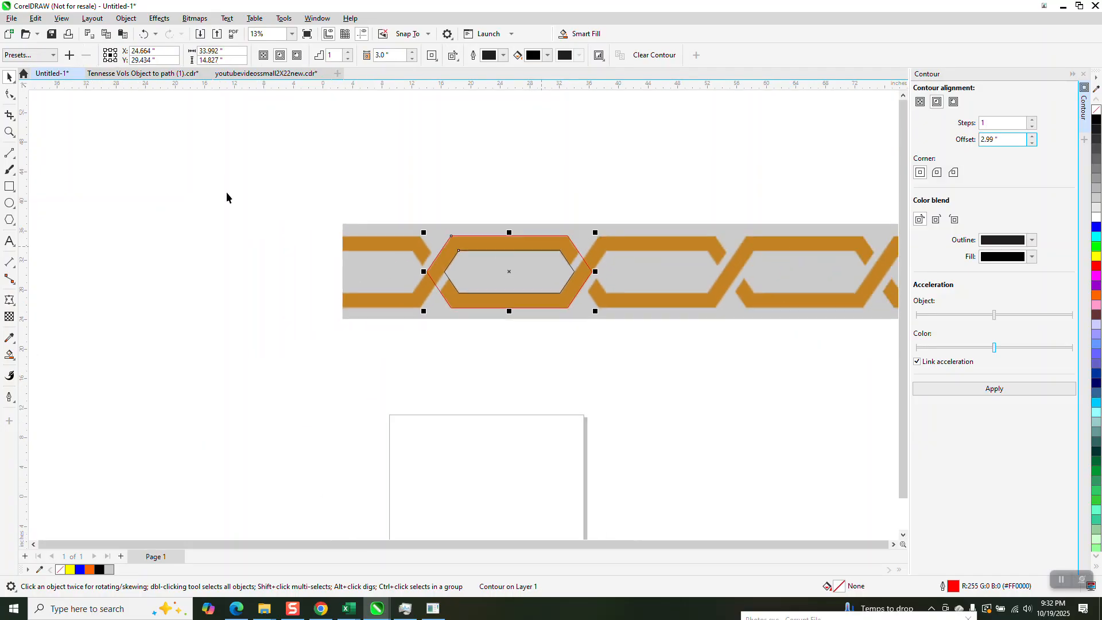
{"action": "key", "text": "Down"}
{"action": "key", "text": "Down"}
{"action": "key", "text": "Down"}
{"action": "key", "text": "Down"}
{"action": "key", "text": "Down"}
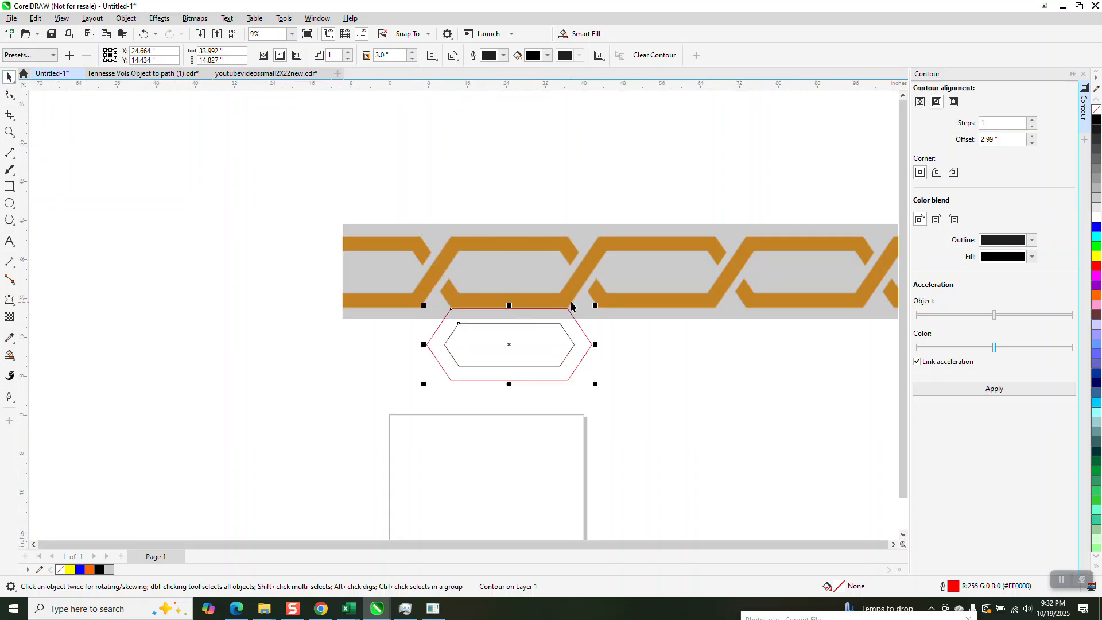
{"action": "left_click", "coordinate": [131, 18]}
{"action": "left_click", "coordinate": [194, 284]}
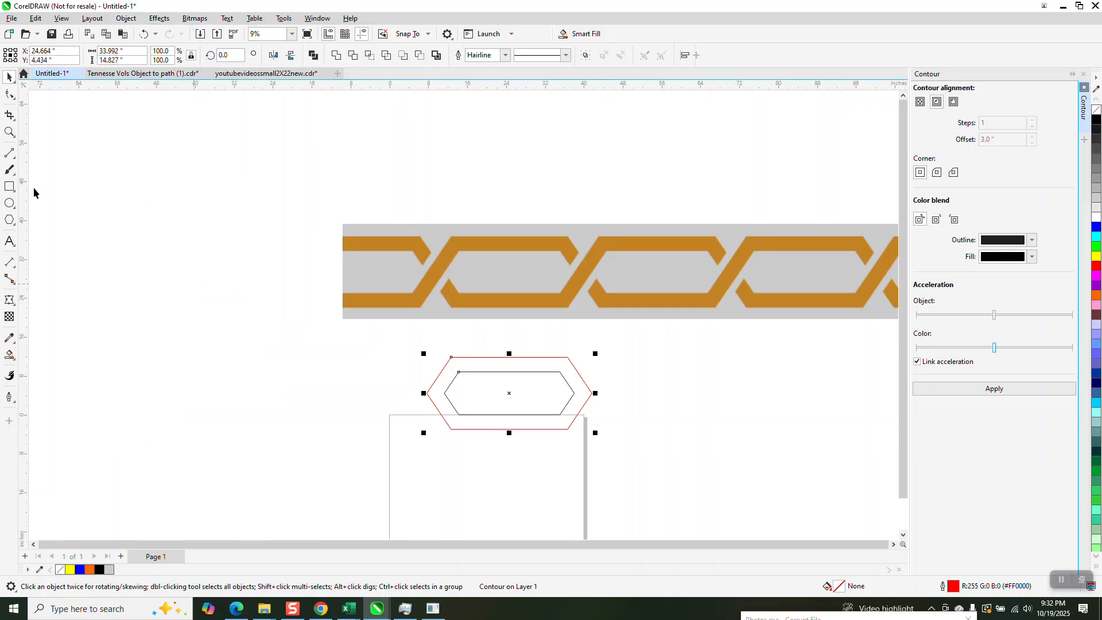
Step: Compare the shape and spacing of the two nested hexagons with the links in the reference image
{"action": "left_click", "coordinate": [9, 132]}
{"action": "left_click_drag", "start_coordinate": [423, 335], "coordinate": [678, 467]}
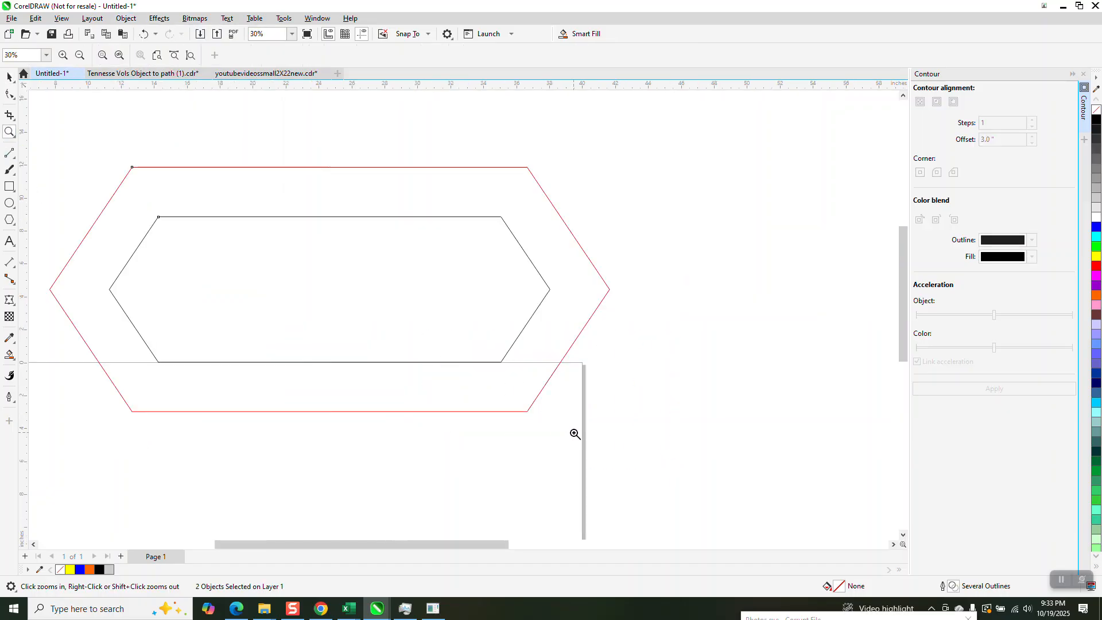
{"action": "scroll", "coordinate": [530, 372], "scroll_direction": "down", "scroll_amount": 1}
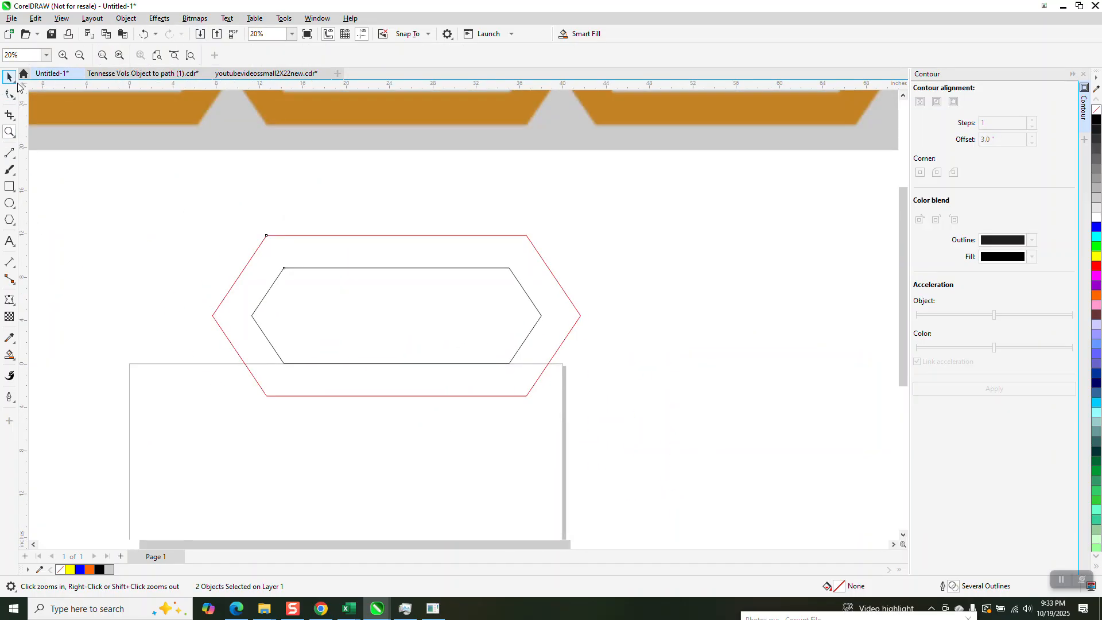
{"action": "left_click", "coordinate": [9, 77]}
{"action": "scroll", "coordinate": [449, 316], "scroll_direction": "down", "scroll_amount": 1}
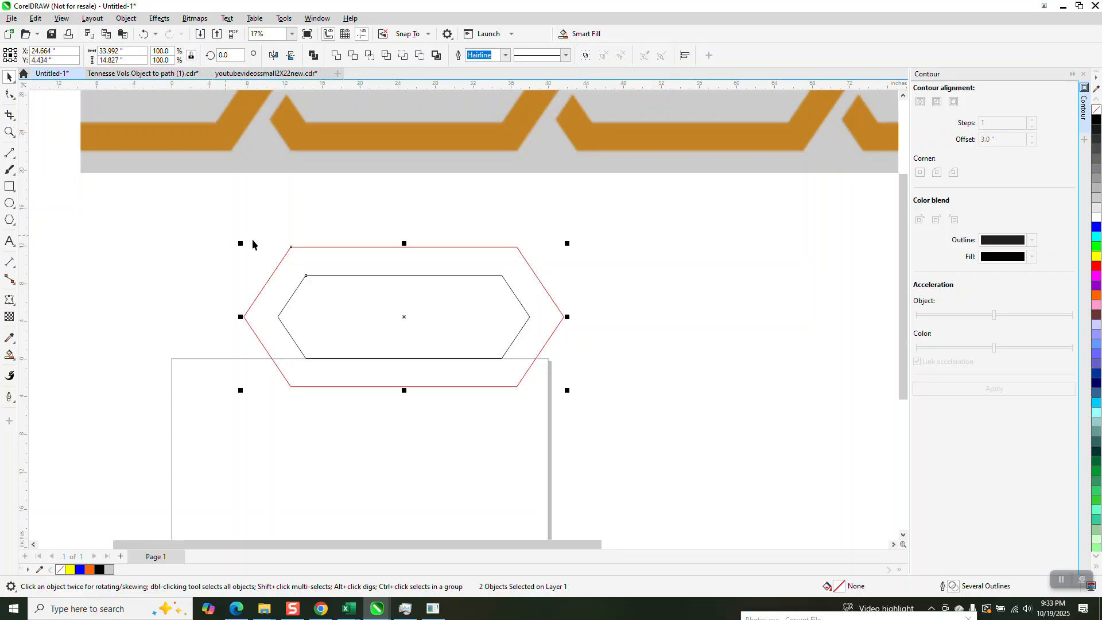
{"action": "scroll", "coordinate": [345, 270], "scroll_direction": "down", "scroll_amount": 1}
{"action": "left_click", "coordinate": [447, 172]}
{"action": "scroll", "coordinate": [448, 174], "scroll_direction": "down", "scroll_amount": 3}
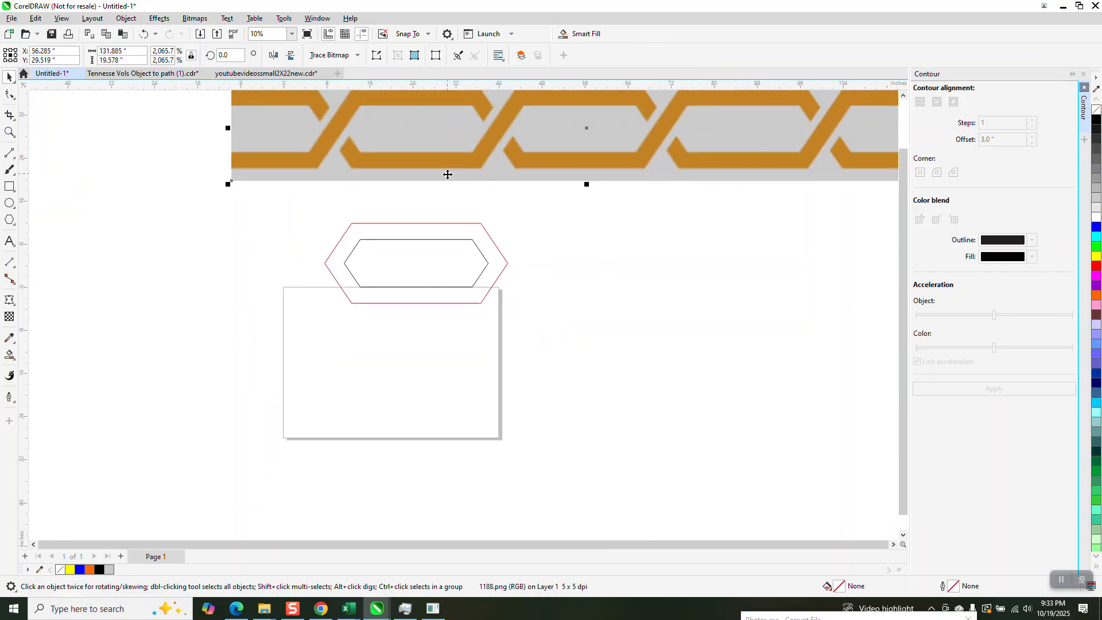
{"action": "scroll", "coordinate": [448, 174], "scroll_direction": "down", "scroll_amount": 2}
{"action": "scroll", "coordinate": [311, 163], "scroll_direction": "down", "scroll_amount": 1}
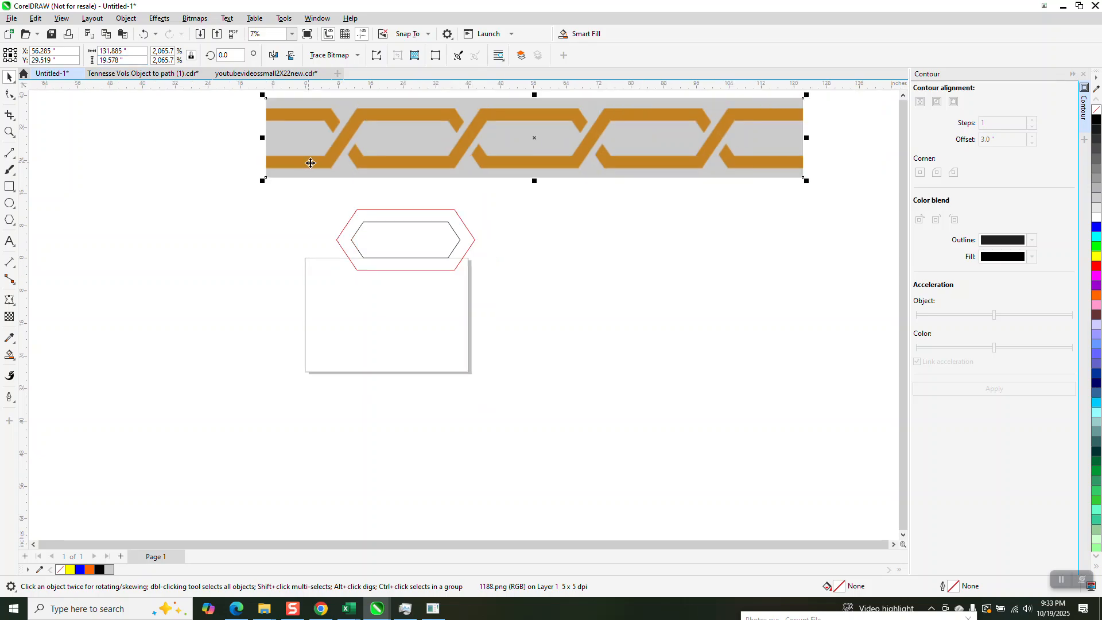
Step: Scale the two nested hexagons down proportionally to about 14.72 inches wide and center them on the page
{"action": "left_click_drag", "start_coordinate": [289, 193], "coordinate": [569, 302]}
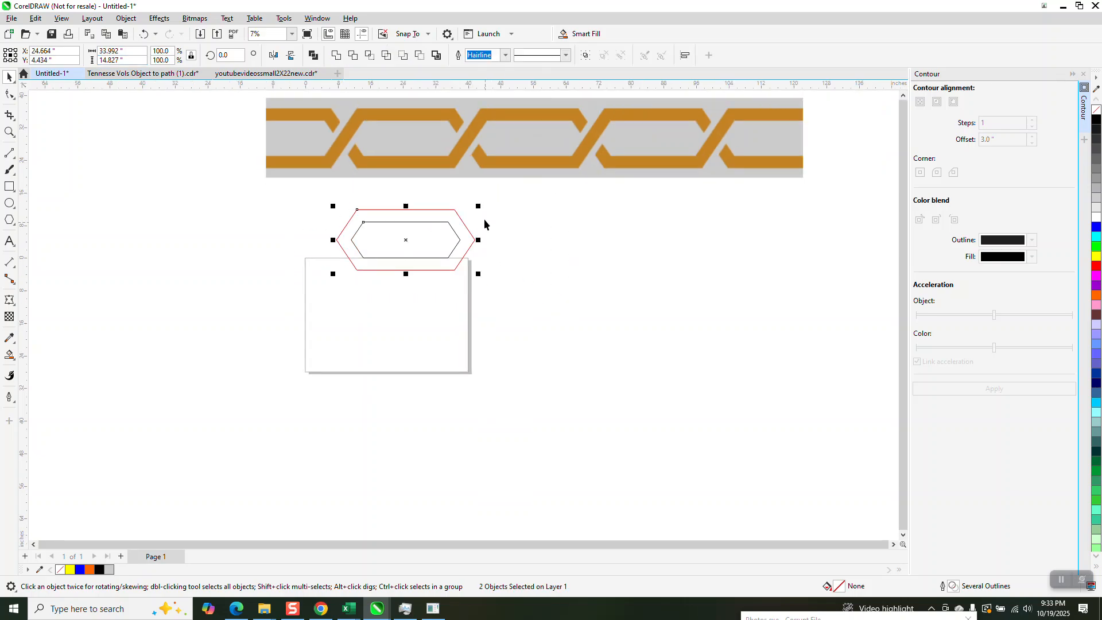
{"action": "left_click_drag", "start_coordinate": [480, 207], "coordinate": [422, 242]}
{"action": "key", "text": "p"}
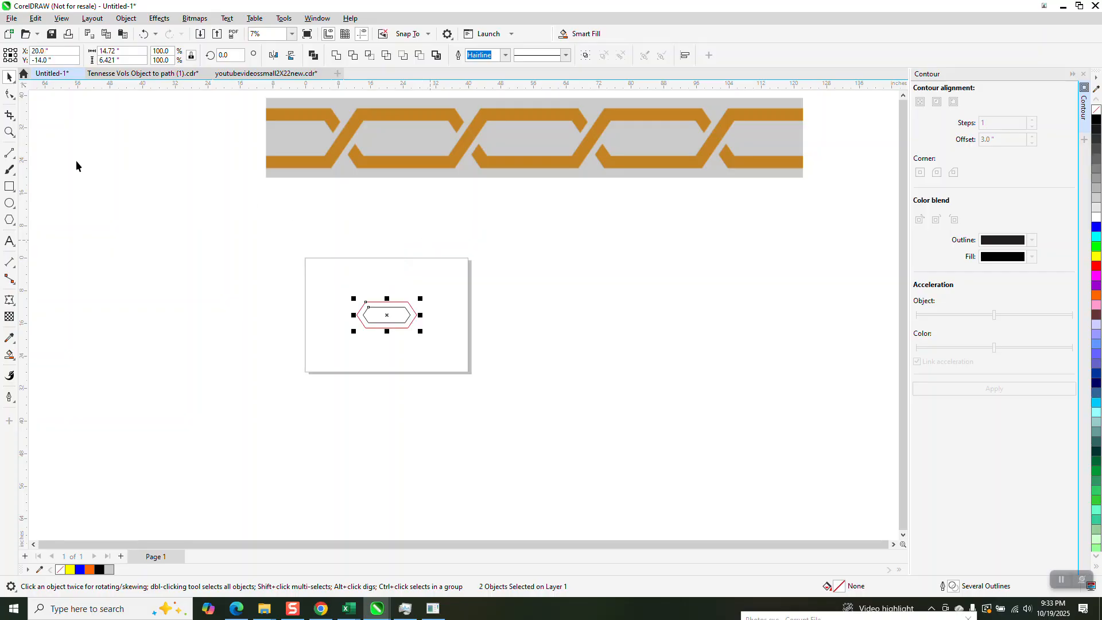
Step: Duplicate the hexagonal link straight to the right, placing the copy's outer left tip on the original inner hexagon's right tip
{"action": "left_click", "coordinate": [9, 132]}
{"action": "left_click_drag", "start_coordinate": [316, 263], "coordinate": [561, 389]}
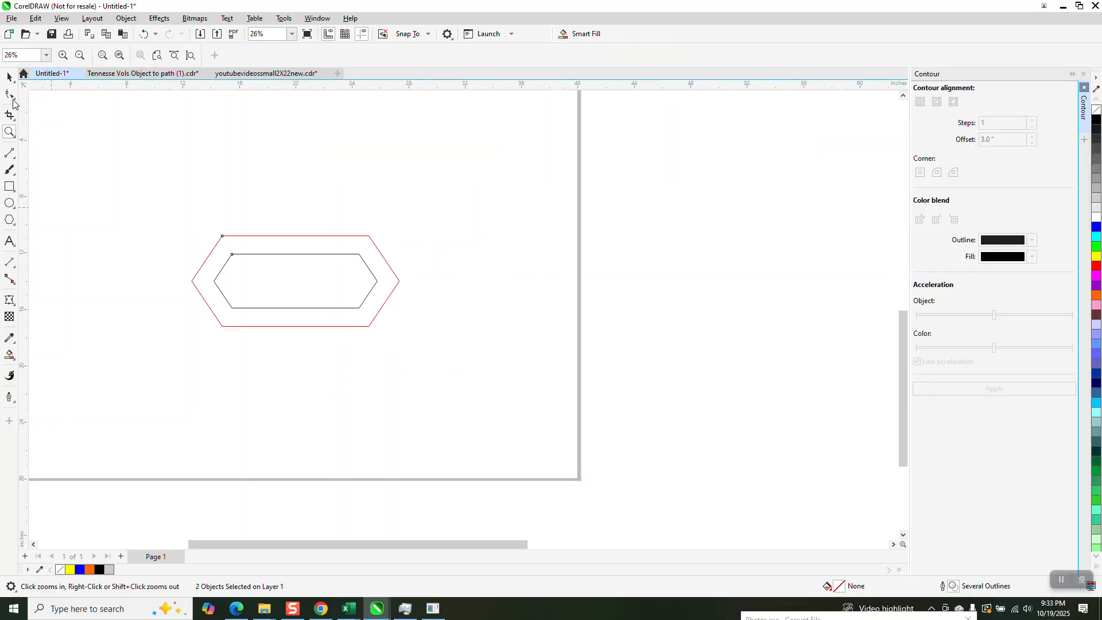
{"action": "key", "text": "space"}
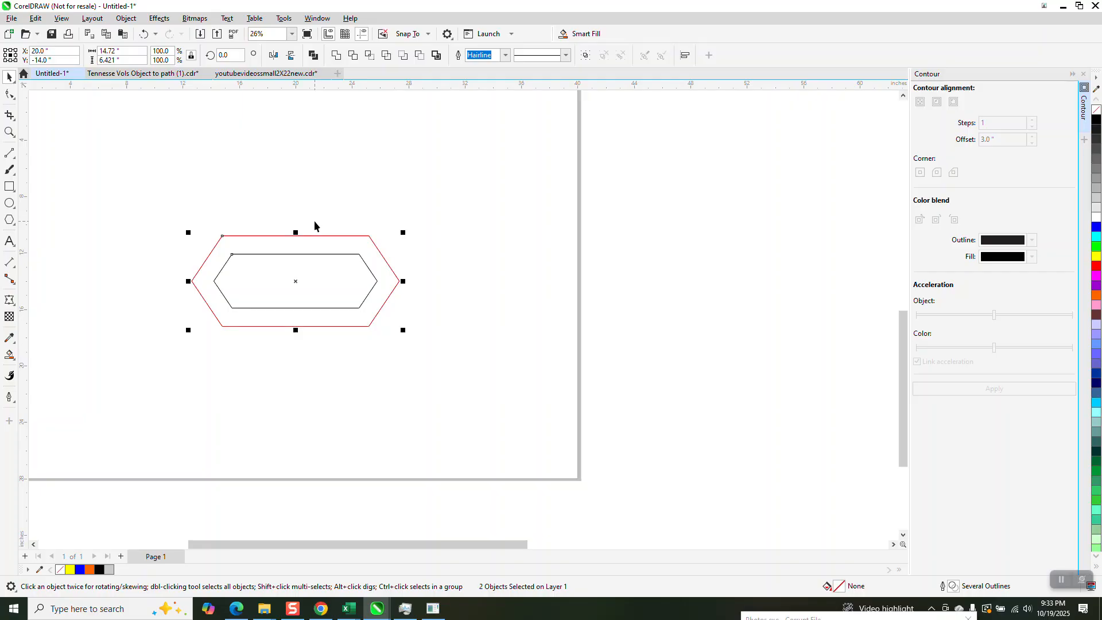
{"action": "left_click_drag", "start_coordinate": [193, 282], "coordinate": [388, 284]}
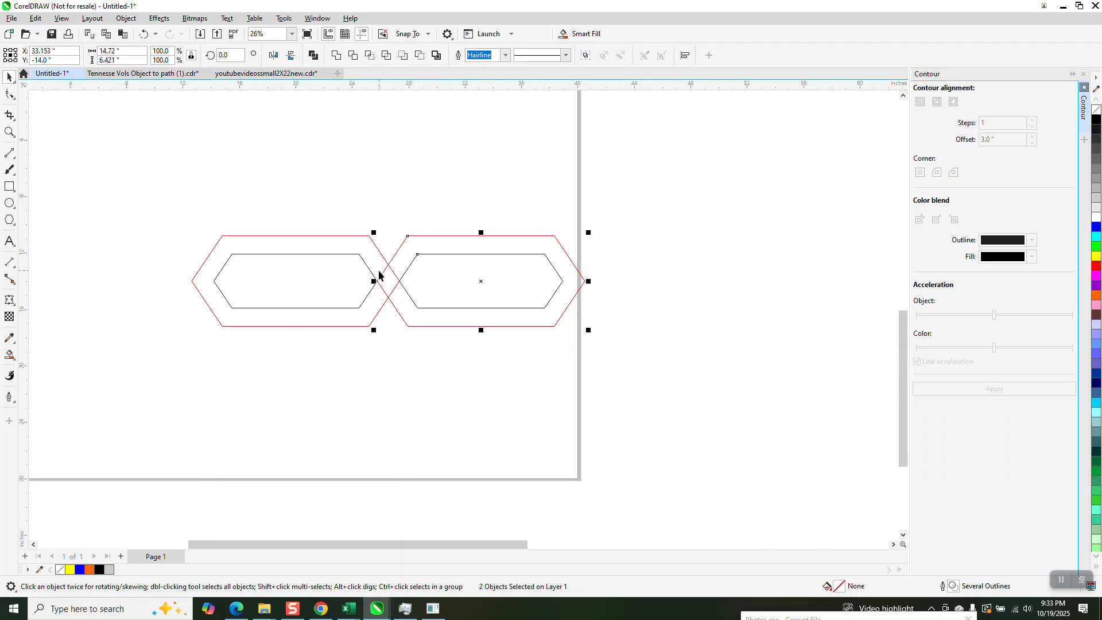
Step: Draw a two-point line about 5.4 inches long along the slanted crossing edge, from the right link's upper-left corner to the left inner hexagon's lower-right side
{"action": "scroll", "coordinate": [390, 287], "scroll_direction": "down", "scroll_amount": 4}
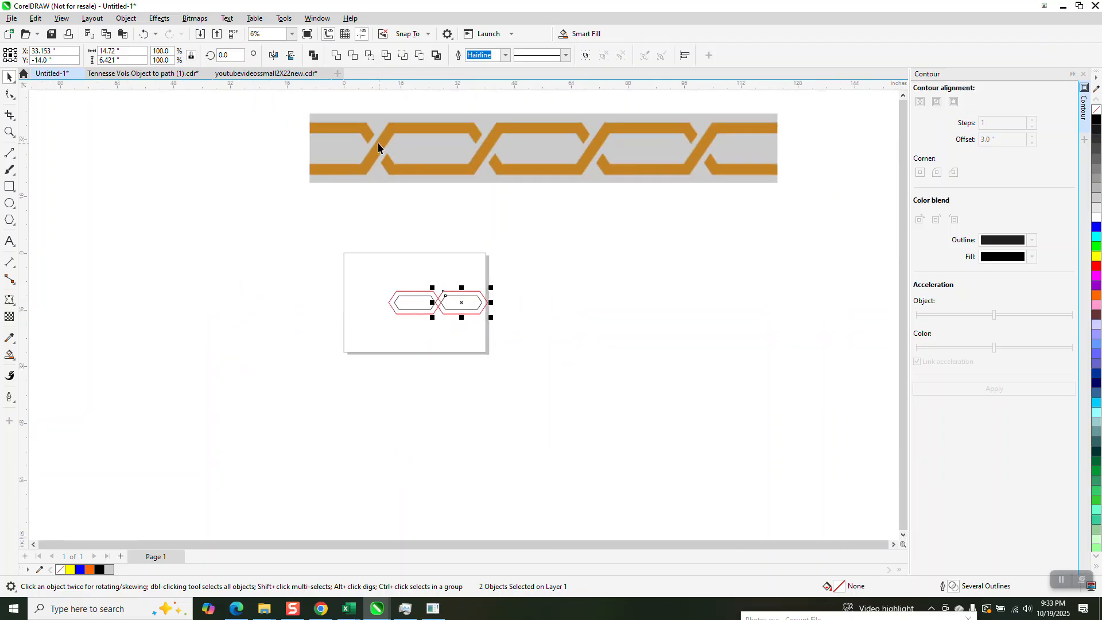
{"action": "left_click", "coordinate": [9, 132]}
{"action": "left_click_drag", "start_coordinate": [416, 282], "coordinate": [542, 362]}
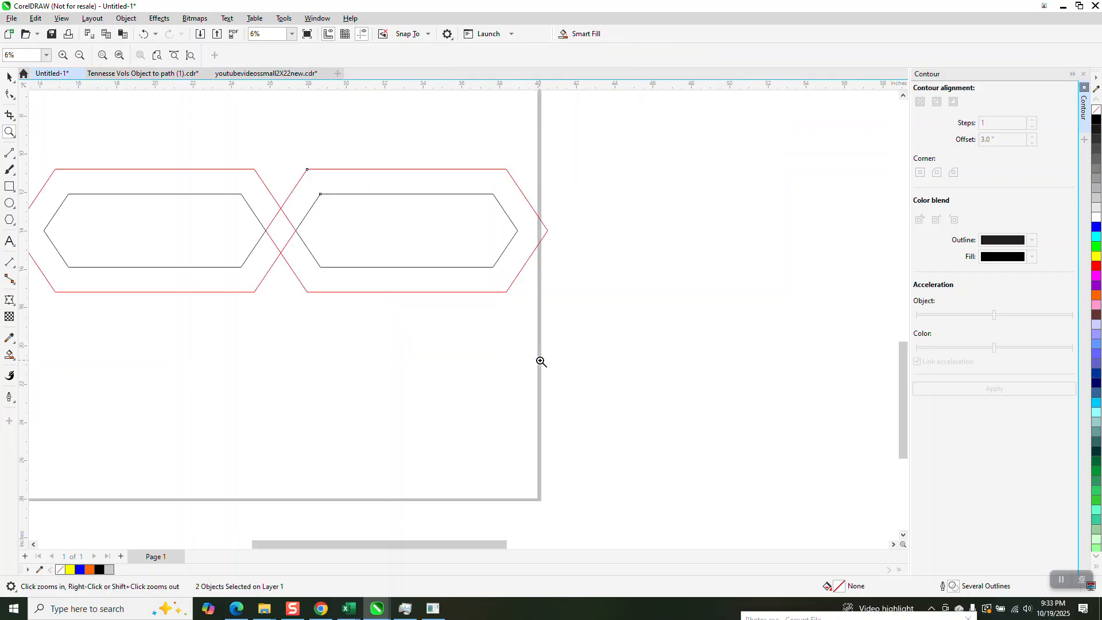
{"action": "left_click", "coordinate": [15, 160]}
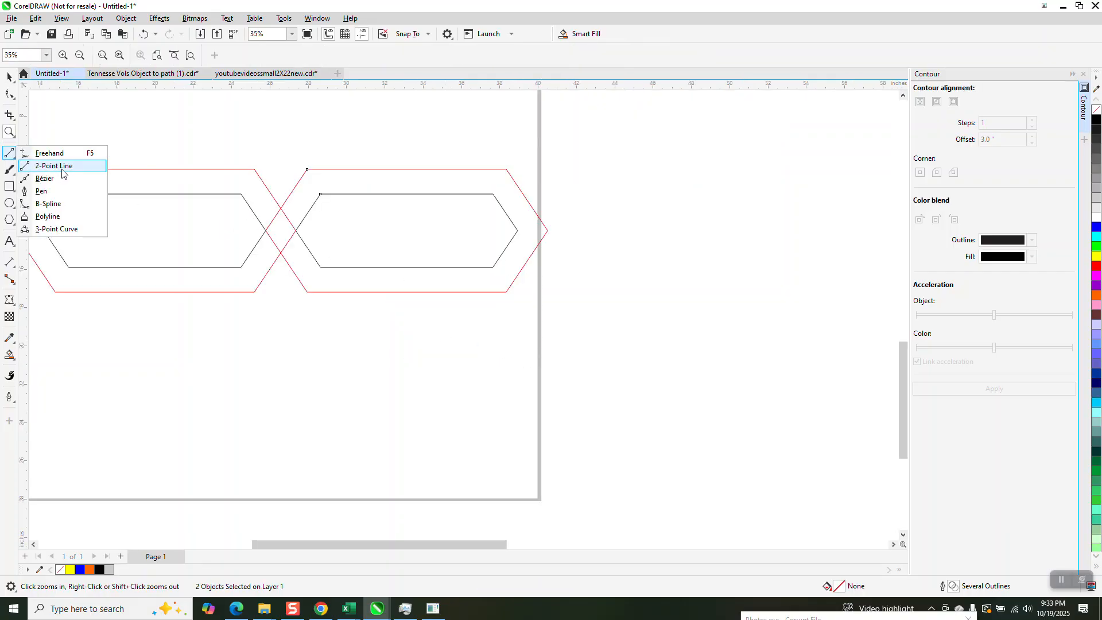
{"action": "left_click", "coordinate": [67, 170]}
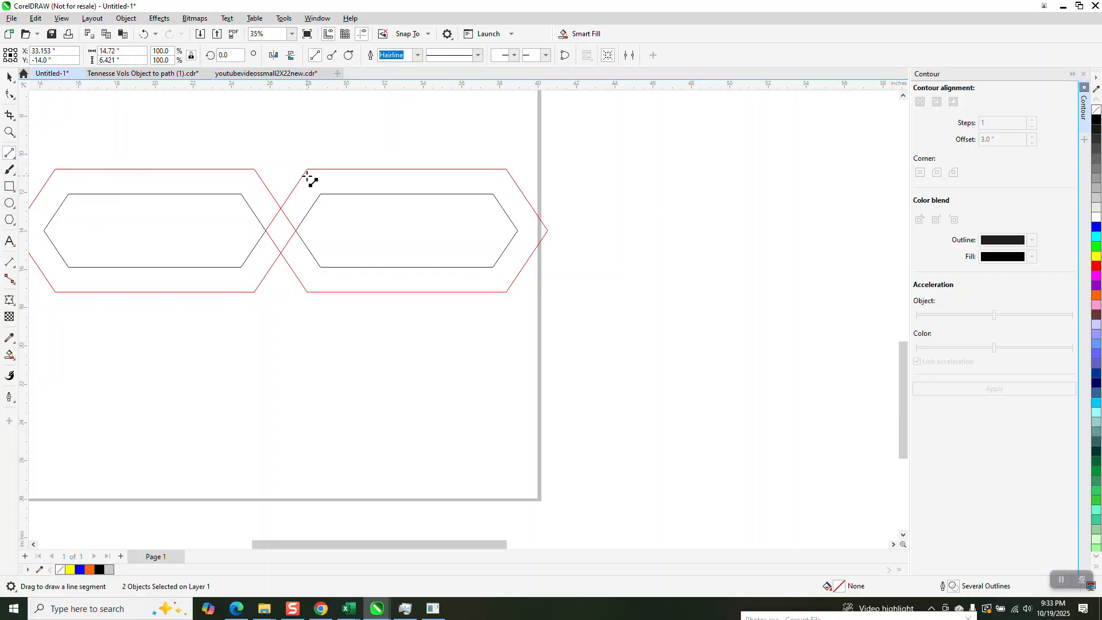
{"action": "mouse_move", "coordinate": [300, 194]}
{"action": "left_mouse_down"}
{"action": "mouse_move", "coordinate": [251, 256]}
{"action": "mouse_move", "coordinate": [257, 264]}
{"action": "left_mouse_up"}
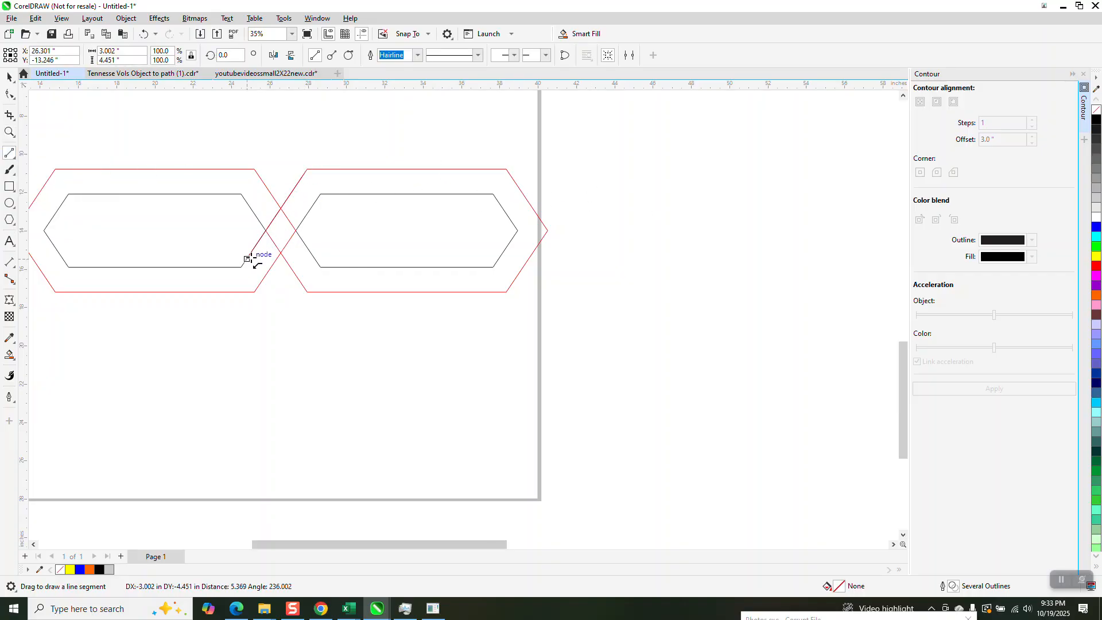
Step: Deselect everything and set the document's nudge distance to 0.5 inches
{"action": "left_click", "coordinate": [11, 77]}
{"action": "key", "text": "Escape"}
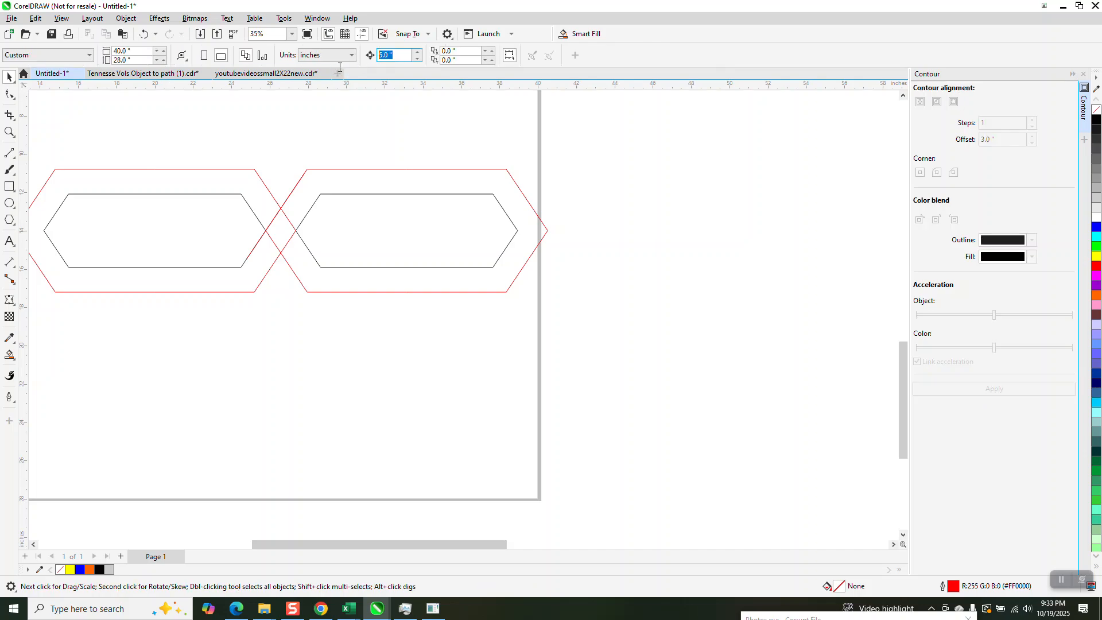
{"action": "type", "text": ".5"}
Step: Try nudging the diagonal line 0.5 inches up and 0.5 inches left, and undo both moves
{"action": "left_click", "coordinate": [291, 194]}
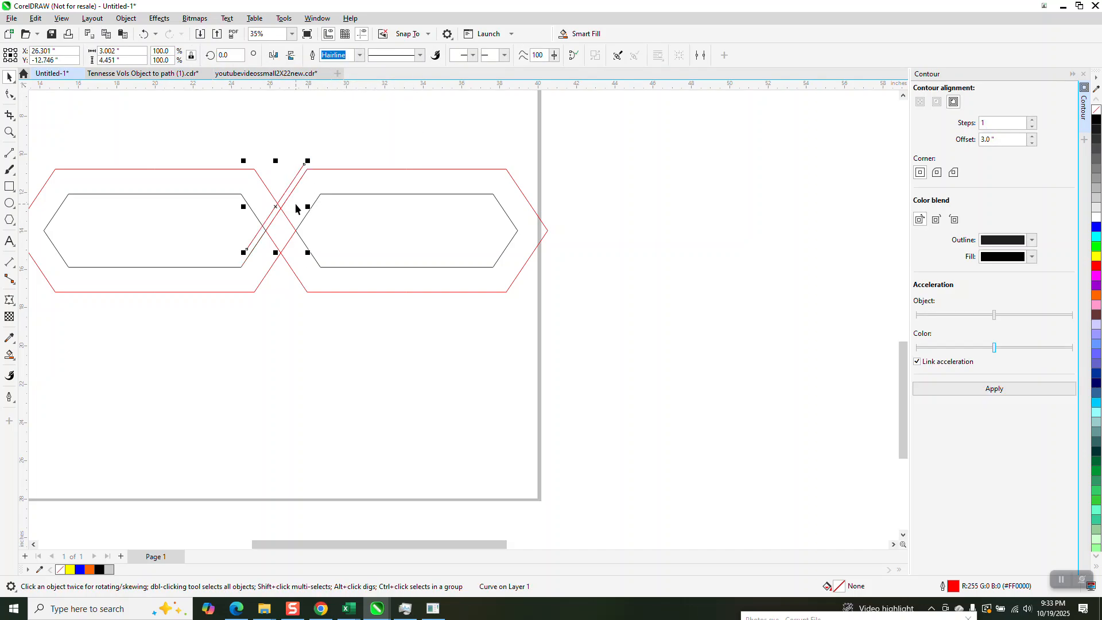
{"action": "key", "text": "Left"}
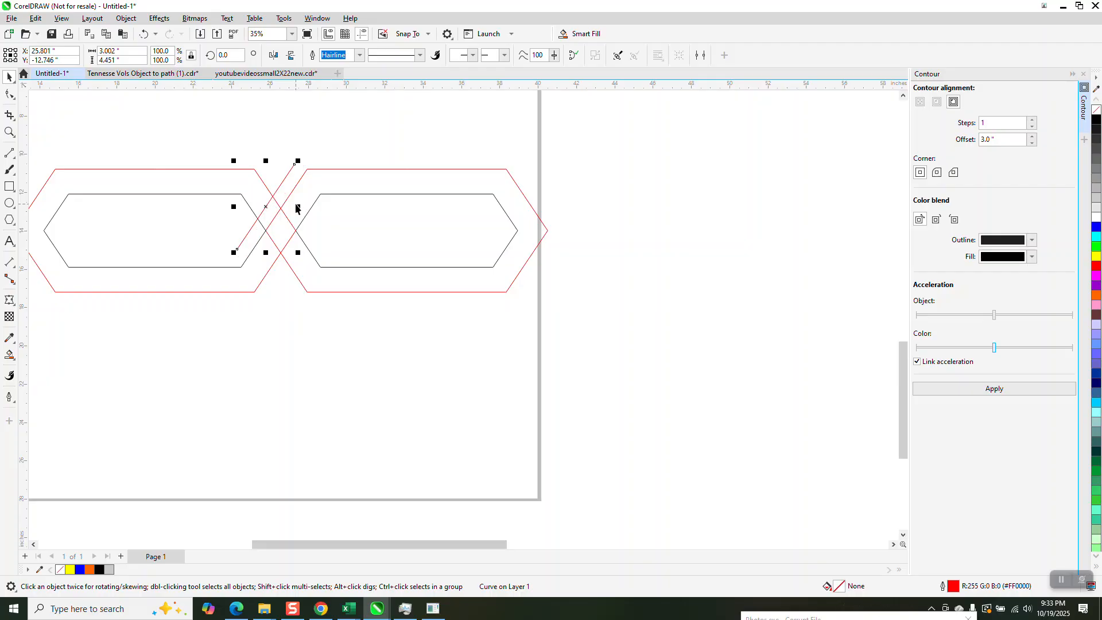
{"action": "left_click", "coordinate": [144, 35]}
{"action": "left_click", "coordinate": [144, 35]}
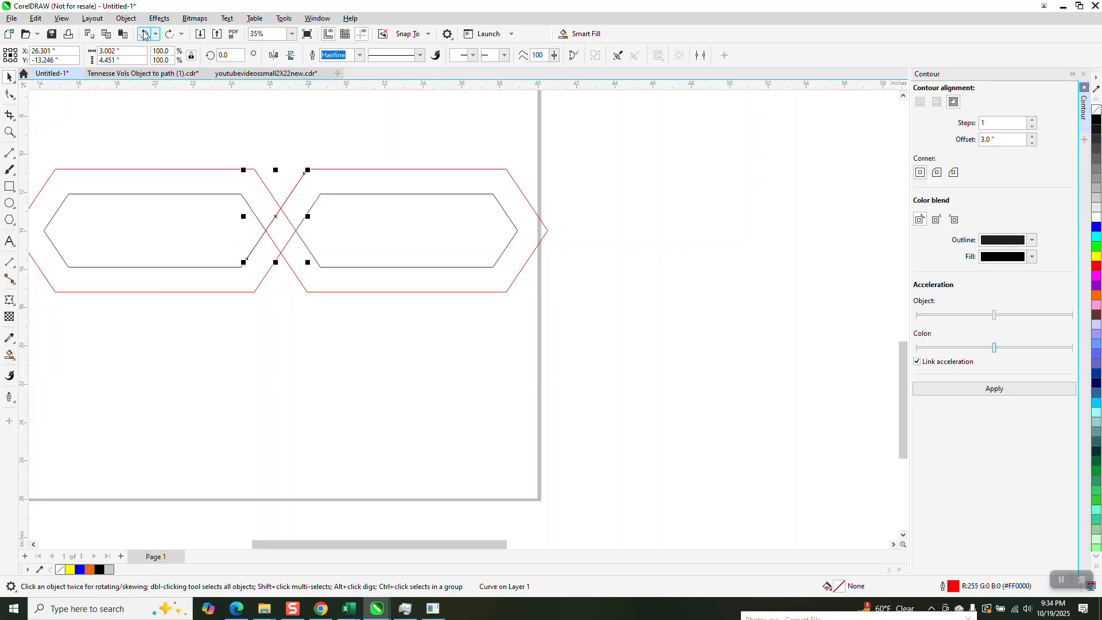
Step: Thicken the diagonal line's outline to 36 pt and convert the outline to an object
{"action": "left_click", "coordinate": [359, 55]}
{"action": "left_click", "coordinate": [323, 179]}
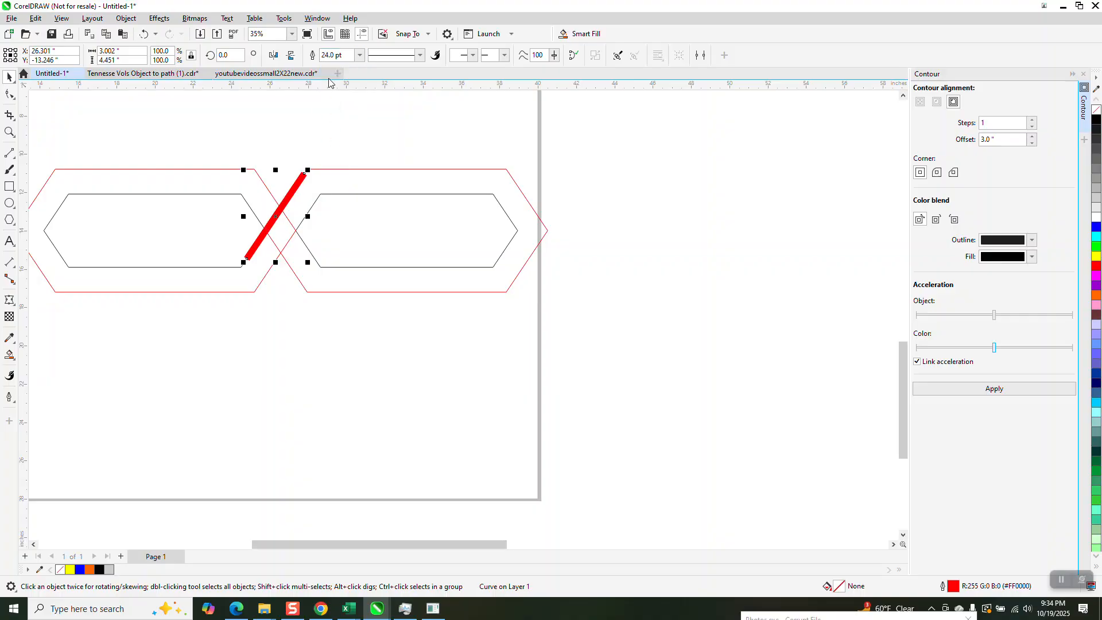
{"action": "left_click", "coordinate": [359, 55]}
{"action": "left_click", "coordinate": [330, 188]}
{"action": "left_click", "coordinate": [127, 19]}
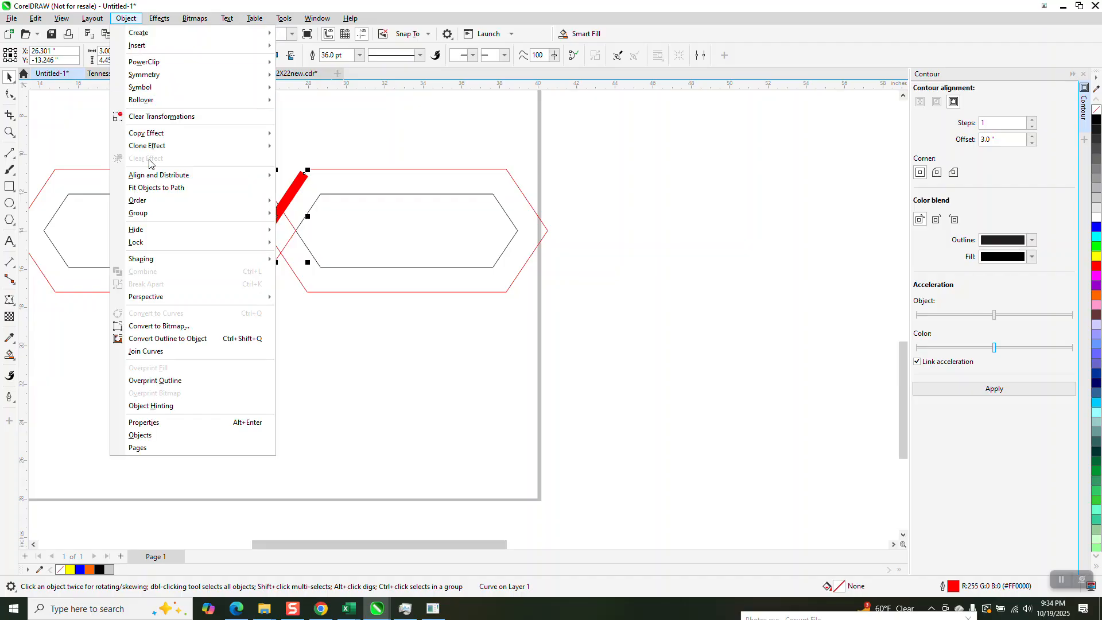
{"action": "left_click", "coordinate": [173, 341]}
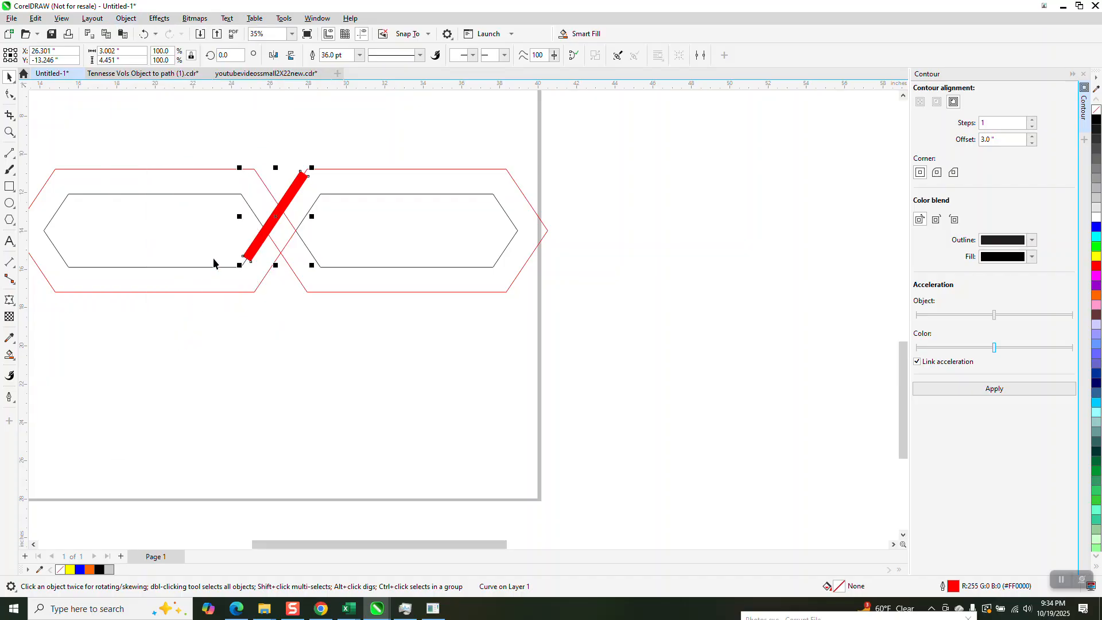
Step: Try filling the left link's band with orange and no outline using Smart Fill, and undo the fill
{"action": "left_click", "coordinate": [9, 355]}
{"action": "left_click", "coordinate": [214, 179]}
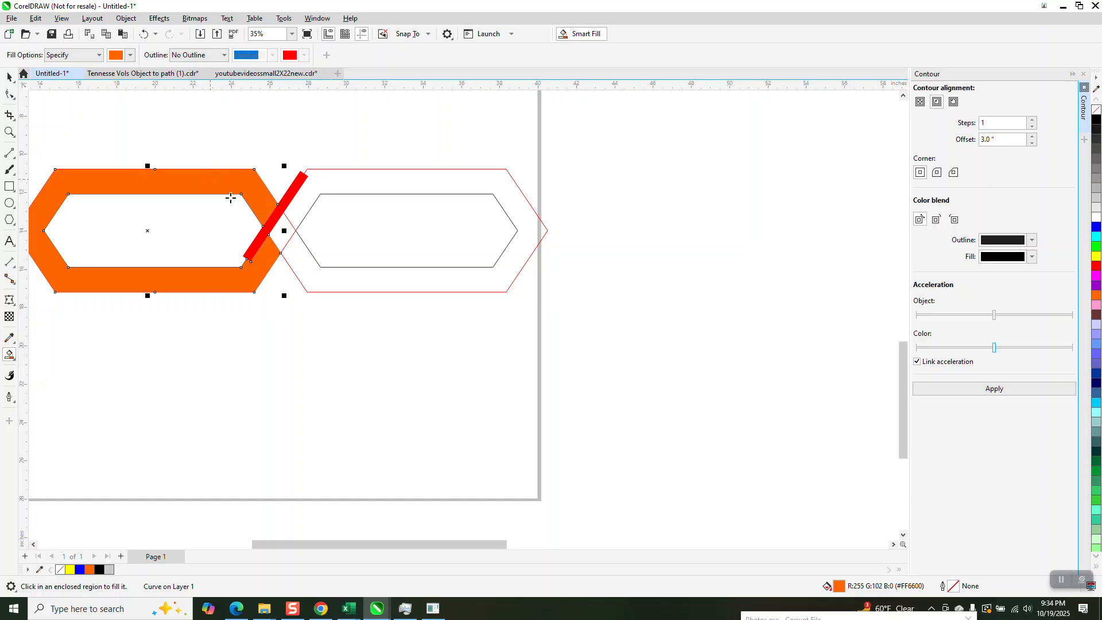
{"action": "scroll", "coordinate": [569, 342], "scroll_direction": "down", "scroll_amount": 1}
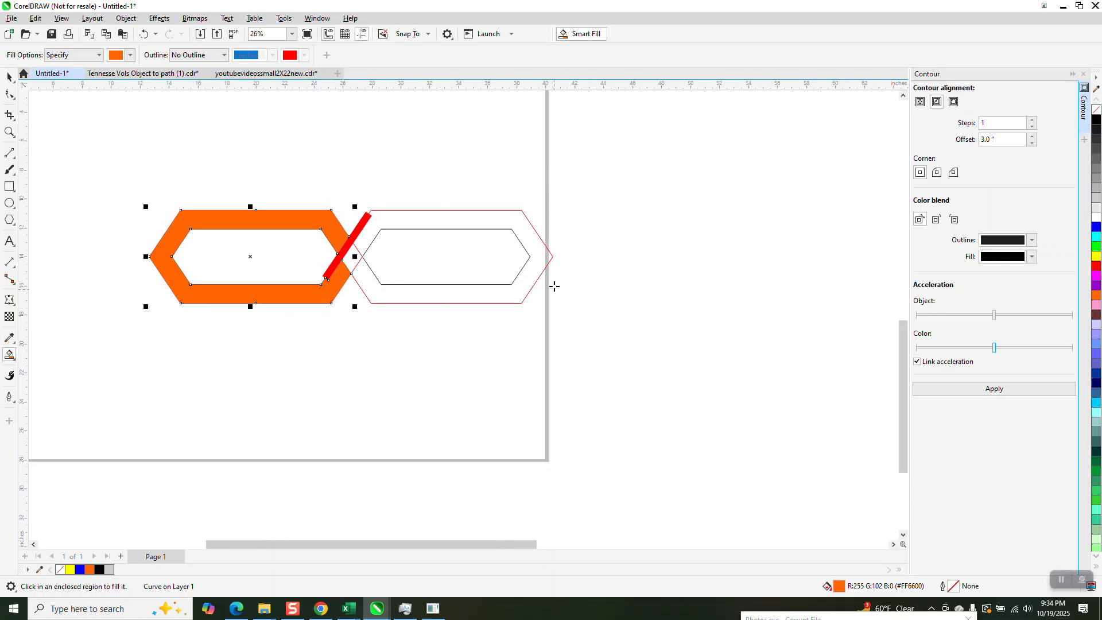
{"action": "scroll", "coordinate": [382, 263], "scroll_direction": "down", "scroll_amount": 1}
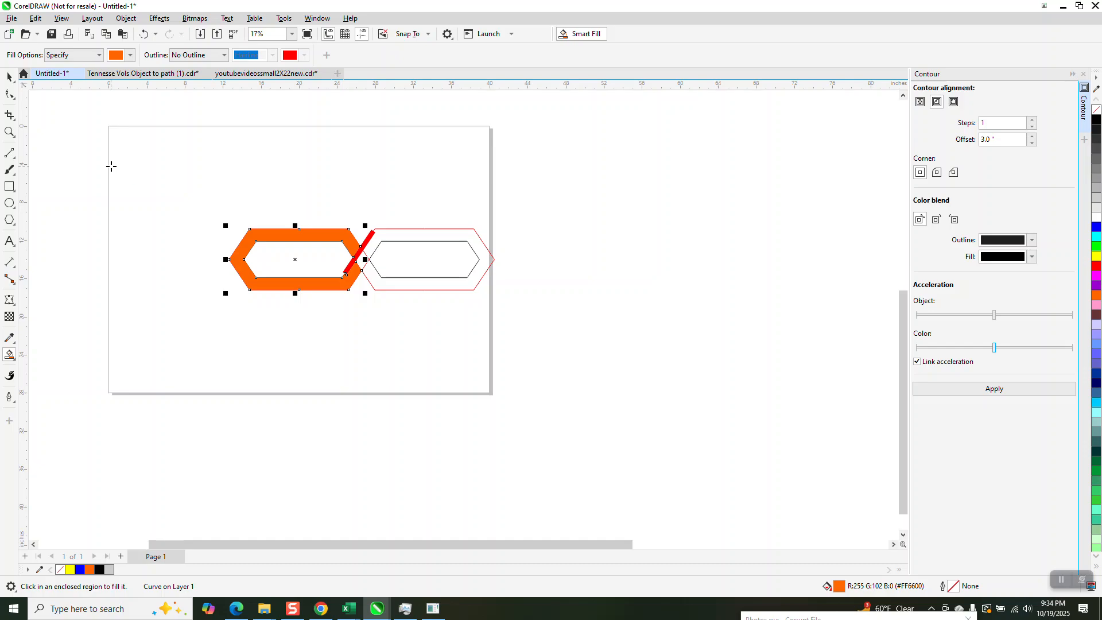
{"action": "left_click", "coordinate": [10, 77]}
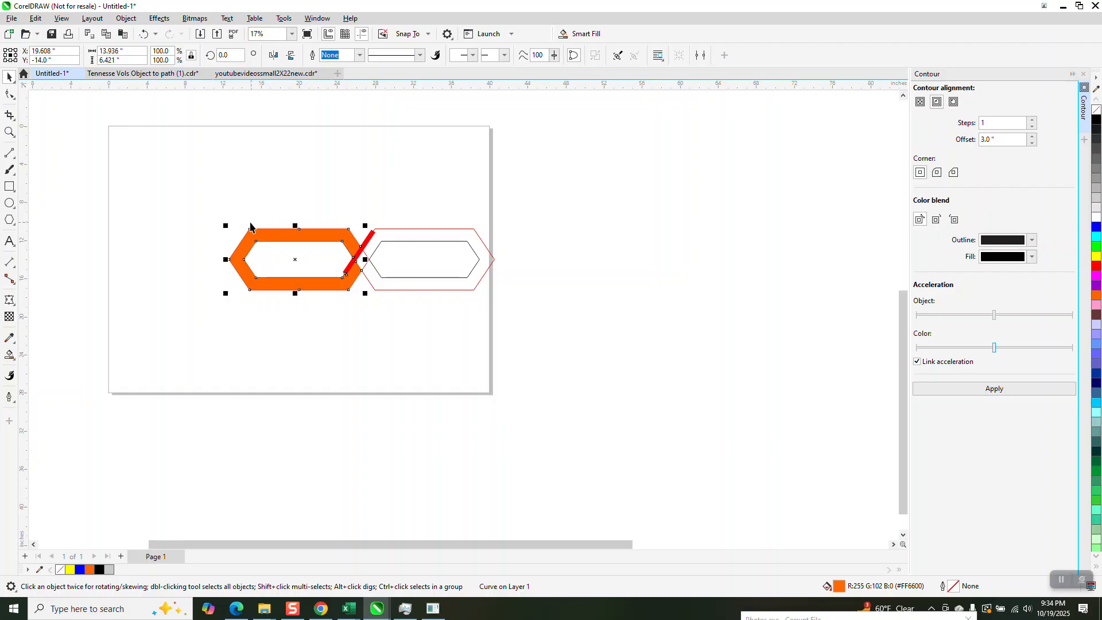
{"action": "left_click", "coordinate": [145, 34]}
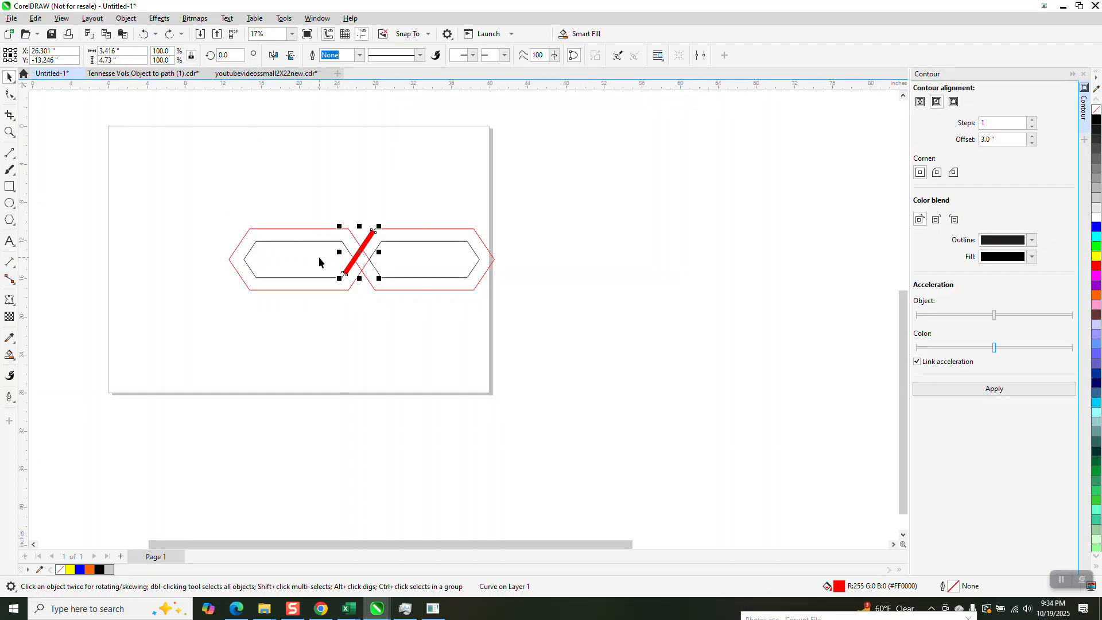
Step: Move the red diagonal bar off the links and delete it
{"action": "scroll", "coordinate": [296, 252], "scroll_direction": "down", "scroll_amount": 1}
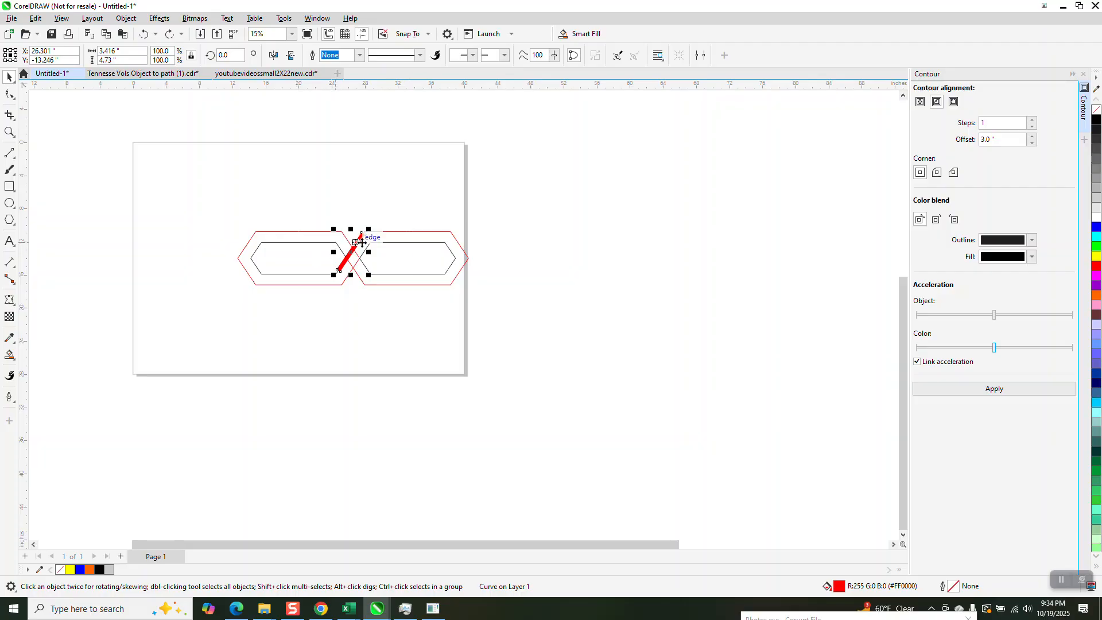
{"action": "left_click_drag", "start_coordinate": [421, 259], "coordinate": [503, 271]}
{"action": "left_click", "coordinate": [503, 271]}
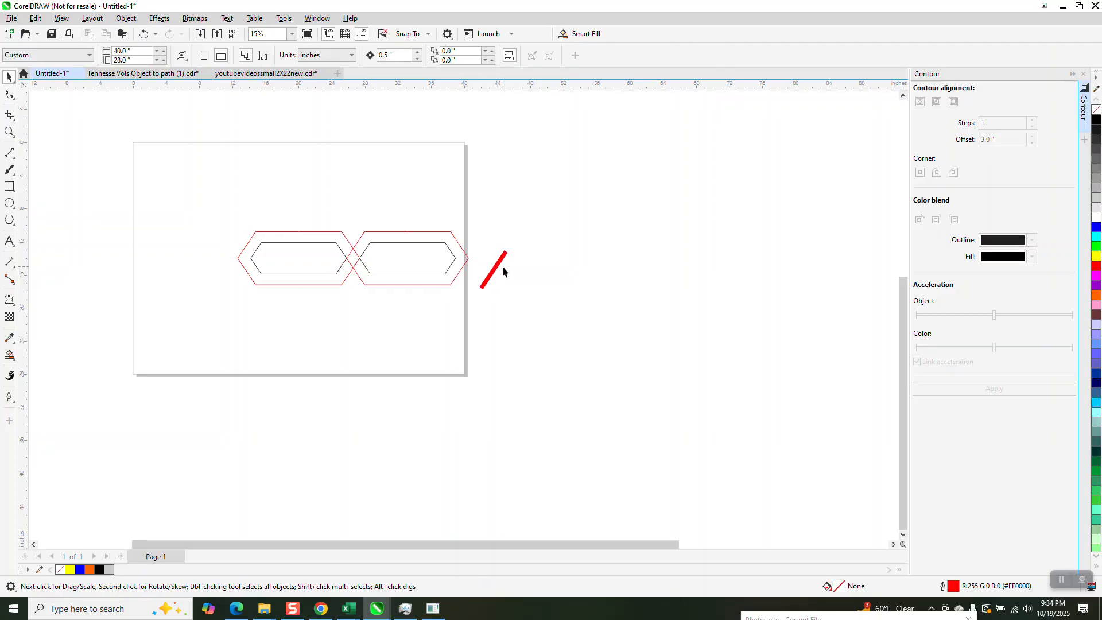
{"action": "left_click", "coordinate": [496, 272]}
{"action": "key", "text": "Delete"}
{"action": "left_click", "coordinate": [15, 159]}
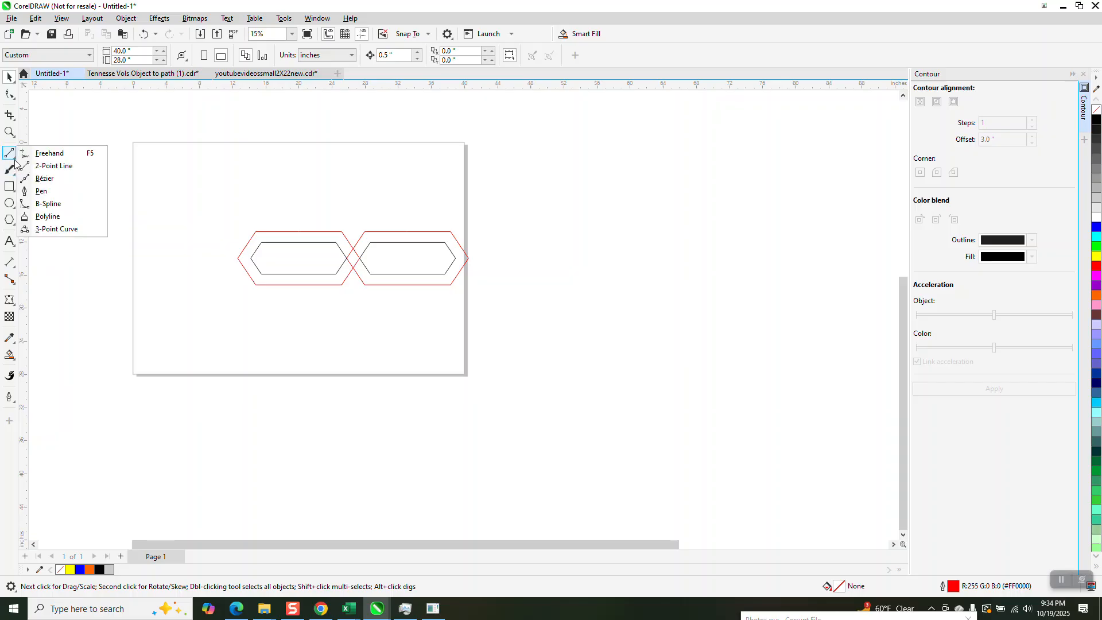
{"action": "left_click", "coordinate": [46, 166]}
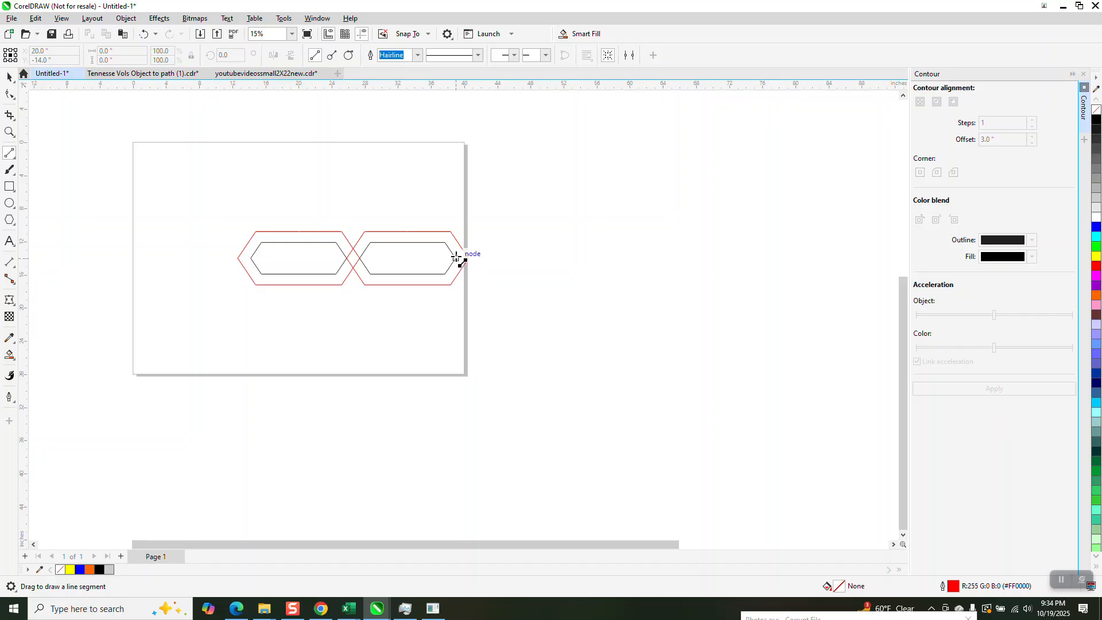
{"action": "left_click", "coordinate": [9, 76]}
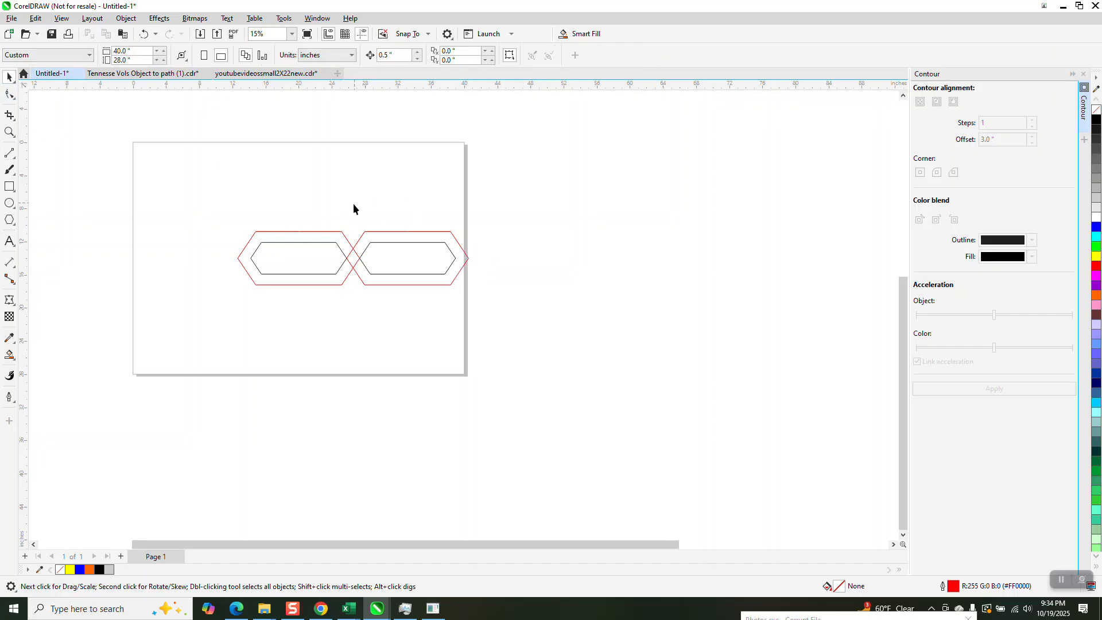
Step: Try moving the right link farther right, and return it to its overlap with the left link's inner tip
{"action": "left_click_drag", "start_coordinate": [340, 205], "coordinate": [493, 322]}
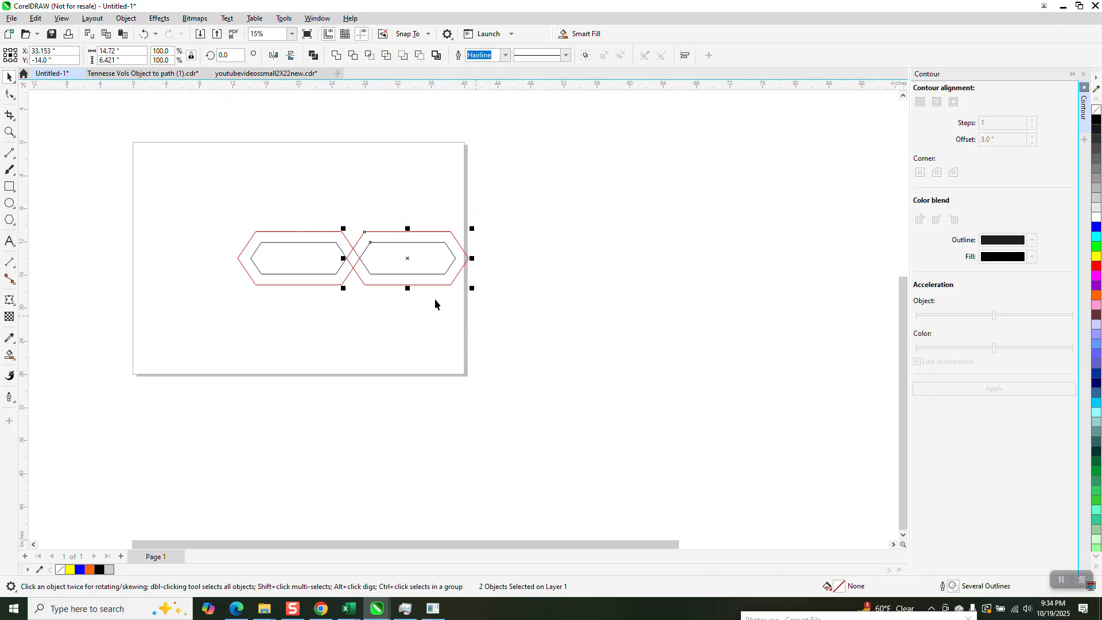
{"action": "left_click_drag", "start_coordinate": [353, 257], "coordinate": [461, 259]}
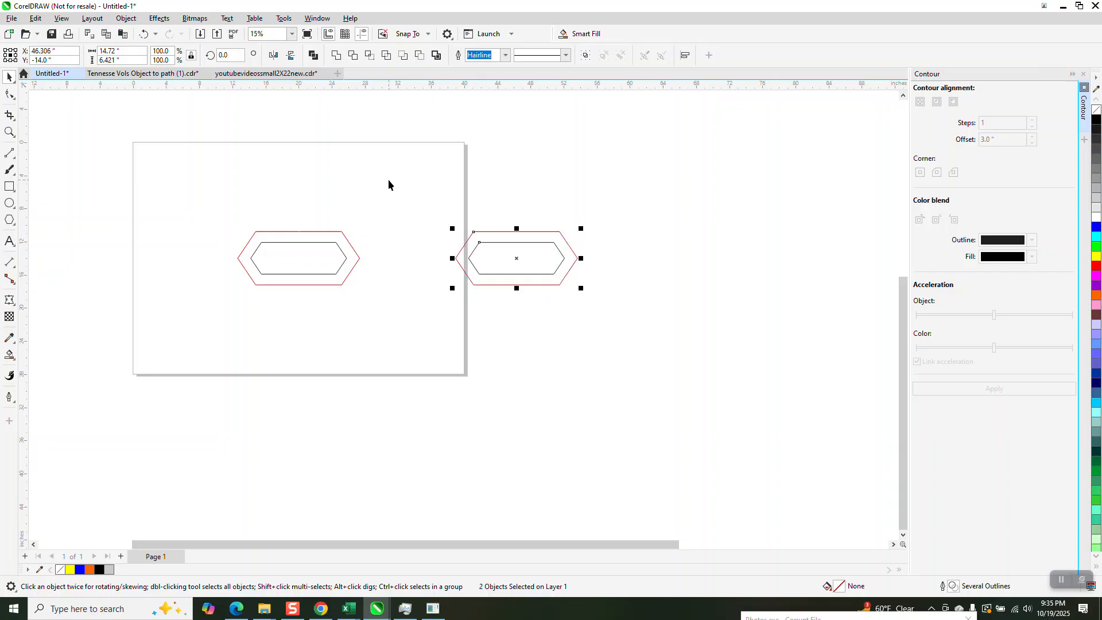
{"action": "key", "text": "Down"}
{"action": "key", "text": "Up"}
{"action": "key", "text": "Left"}
{"action": "left_click_drag", "start_coordinate": [451, 259], "coordinate": [349, 259]}
{"action": "left_click", "coordinate": [411, 188]}
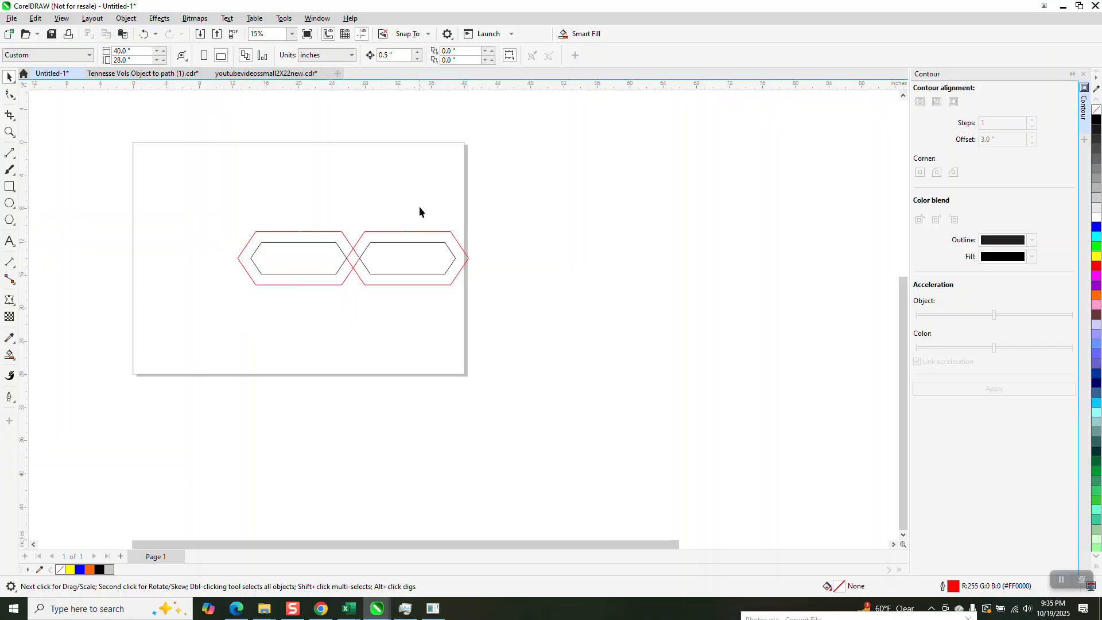
Step: Group the right link's two hexagons and place a duplicate farther right, overlapping its tip as a third link
{"action": "left_click", "coordinate": [419, 242]}
{"action": "left_click_drag", "start_coordinate": [343, 214], "coordinate": [527, 328]}
{"action": "key", "text": "ctrl+g"}
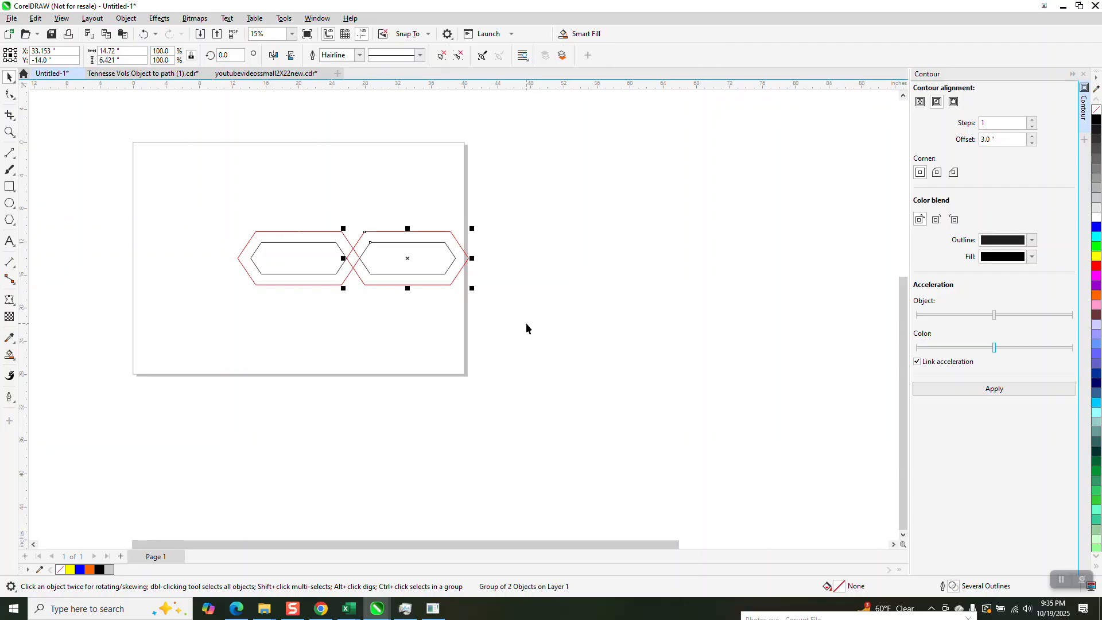
{"action": "left_click_drag", "start_coordinate": [346, 260], "coordinate": [452, 261]}
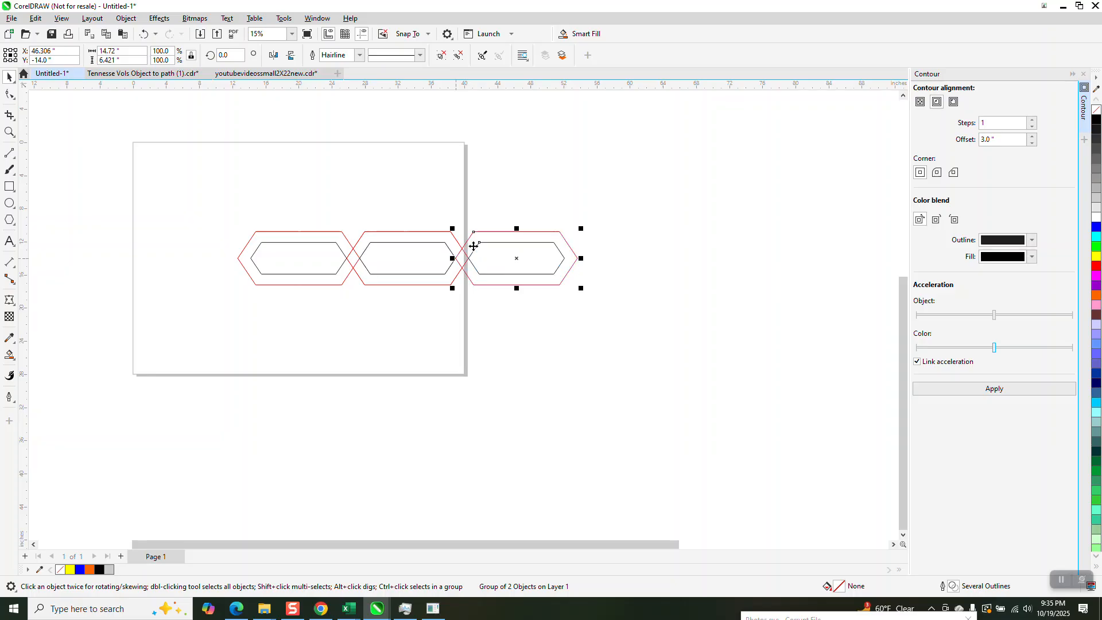
Step: Draw a diagonal line along the crossing of the middle and right links, and nudge it 0.5 inch up and 0.5 inch left
{"action": "left_click", "coordinate": [9, 133]}
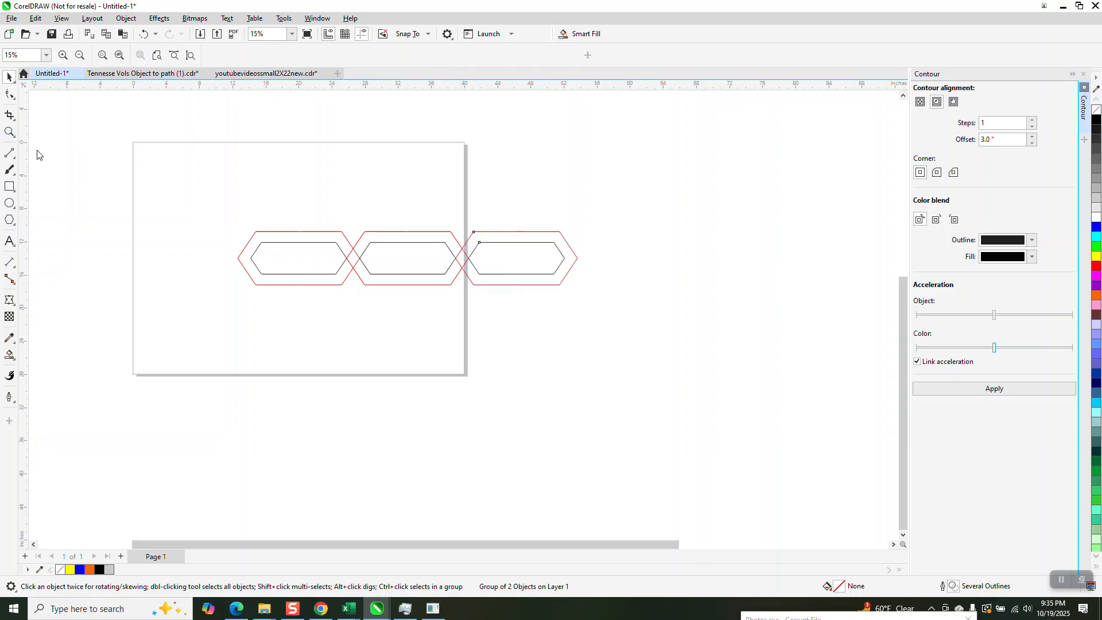
{"action": "left_click_drag", "start_coordinate": [426, 194], "coordinate": [570, 344]}
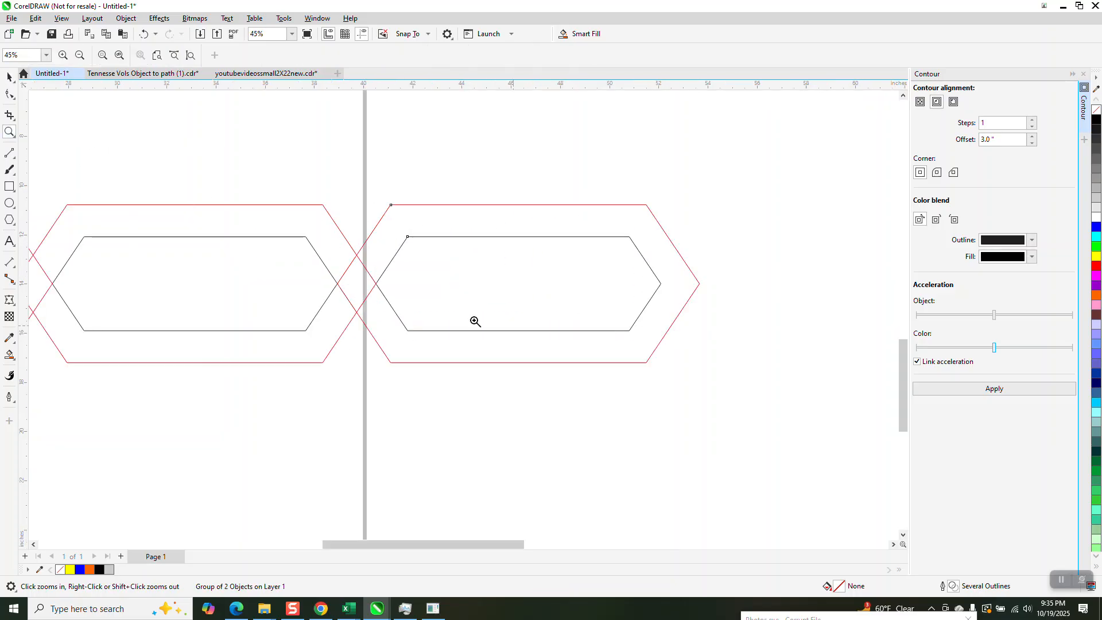
{"action": "left_click", "coordinate": [11, 155]}
{"action": "left_click", "coordinate": [43, 166]}
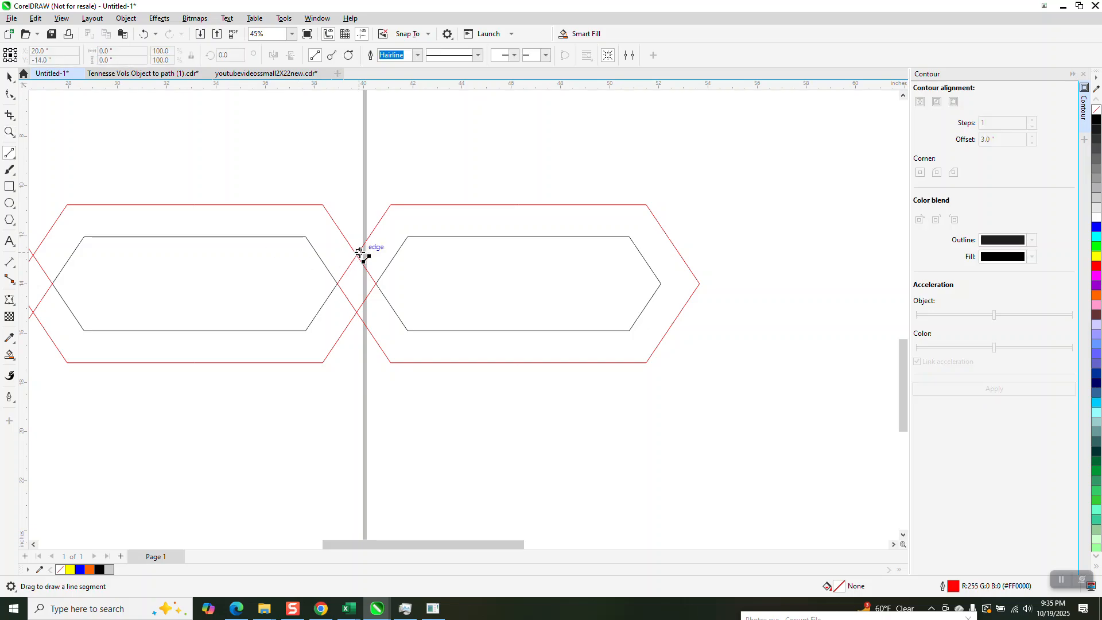
{"action": "left_click_drag", "start_coordinate": [367, 241], "coordinate": [329, 297]}
{"action": "key", "text": "space"}
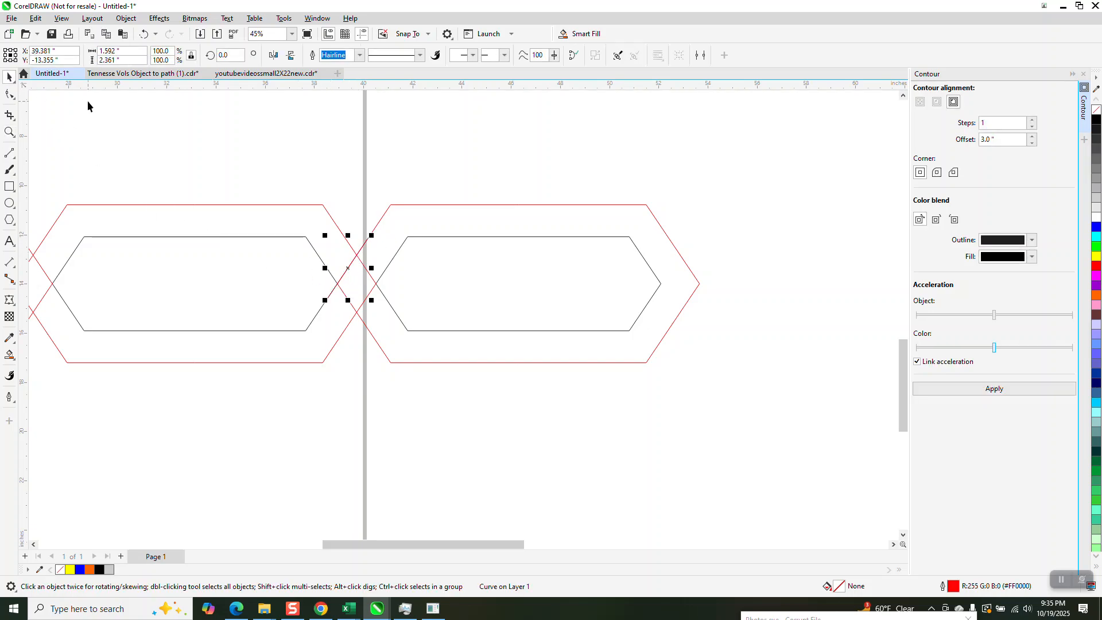
{"action": "key", "text": "Up"}
{"action": "key", "text": "Left"}
Step: Fill the middle link's upper band with blue and no outline using Smart Fill
{"action": "scroll", "coordinate": [584, 208], "scroll_direction": "down", "scroll_amount": 2}
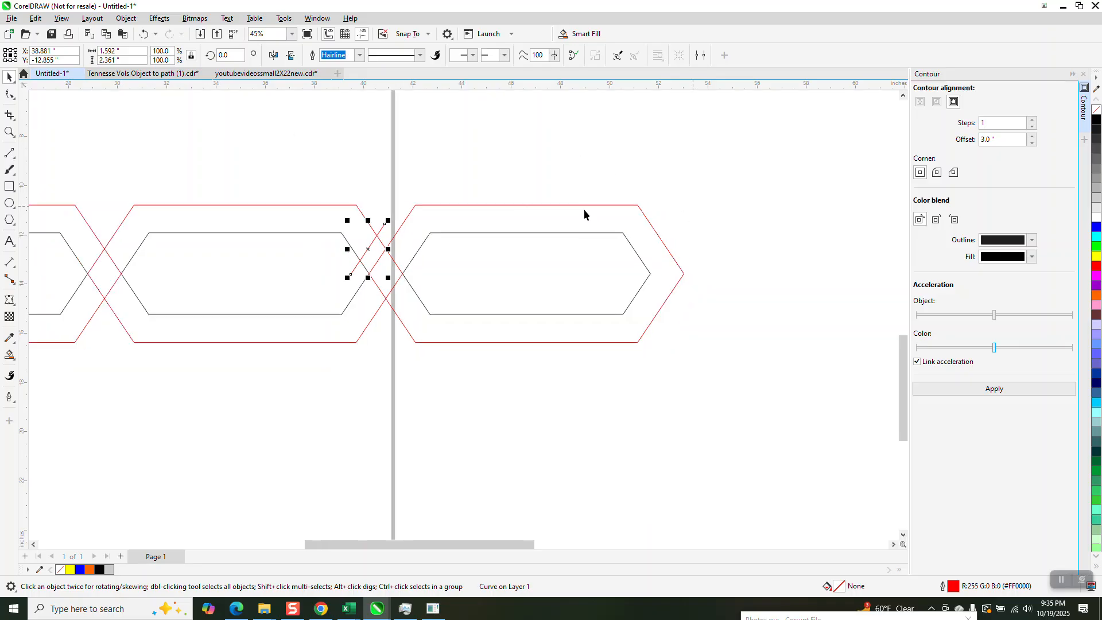
{"action": "left_click", "coordinate": [10, 356]}
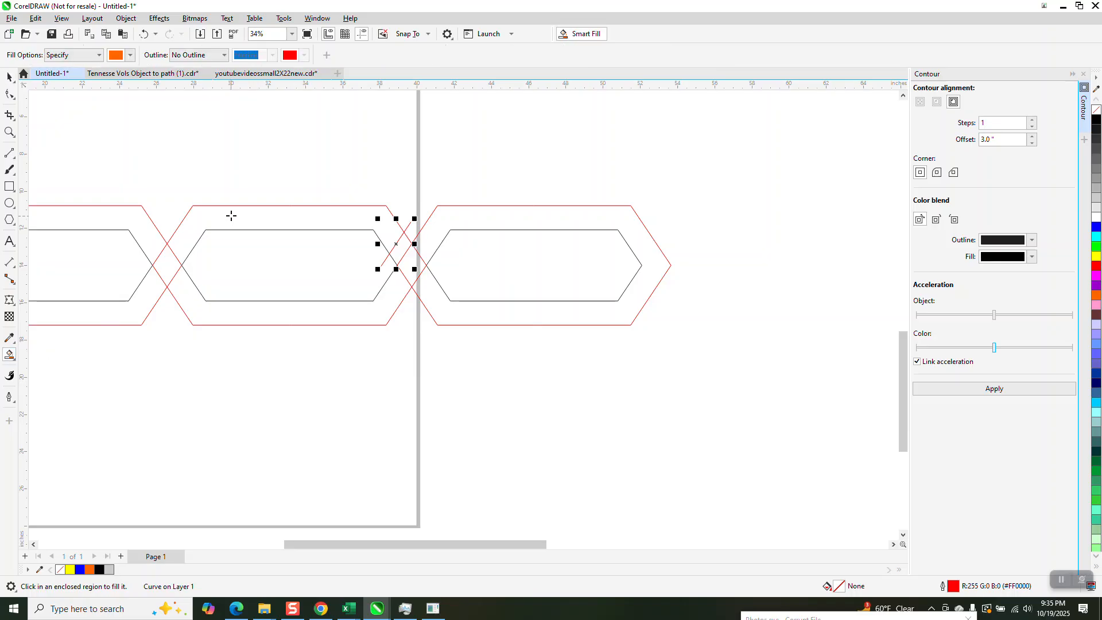
{"action": "left_click", "coordinate": [131, 55]}
{"action": "left_click", "coordinate": [165, 127]}
{"action": "left_click", "coordinate": [361, 221]}
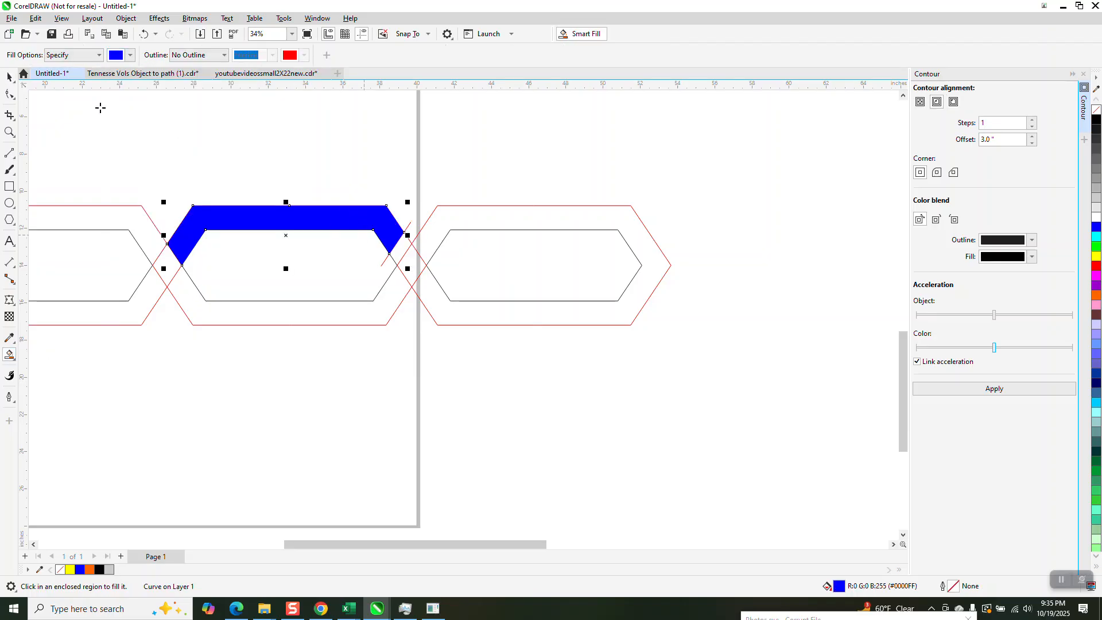
Step: Rotate a duplicate of the blue band by 180° and move it onto the middle link's lower band
{"action": "left_click", "coordinate": [9, 76]}
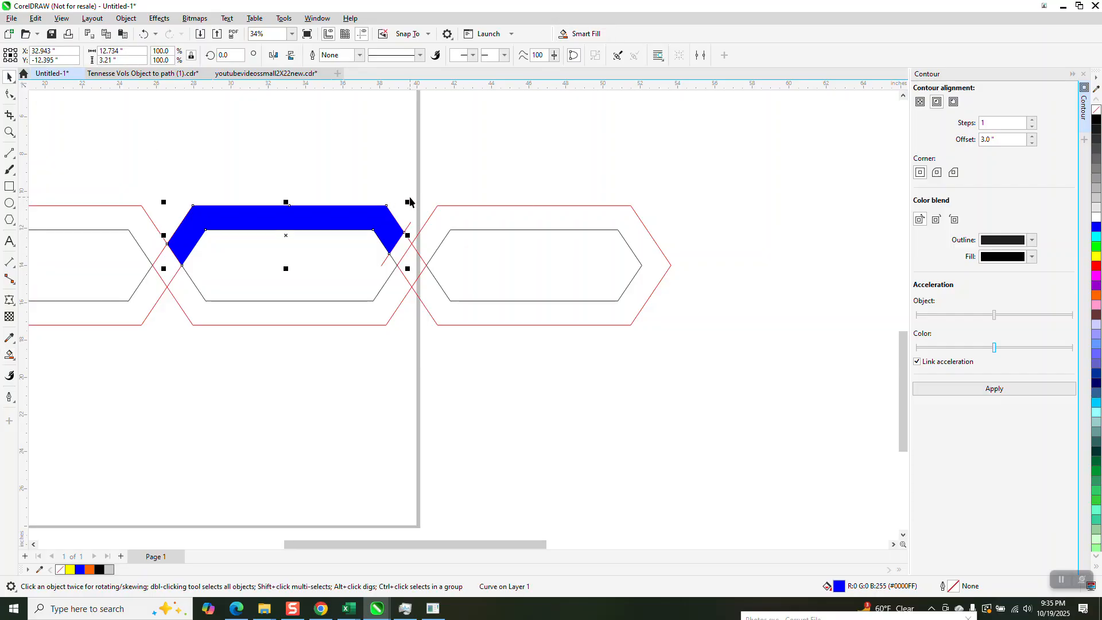
{"action": "left_click", "coordinate": [291, 55]}
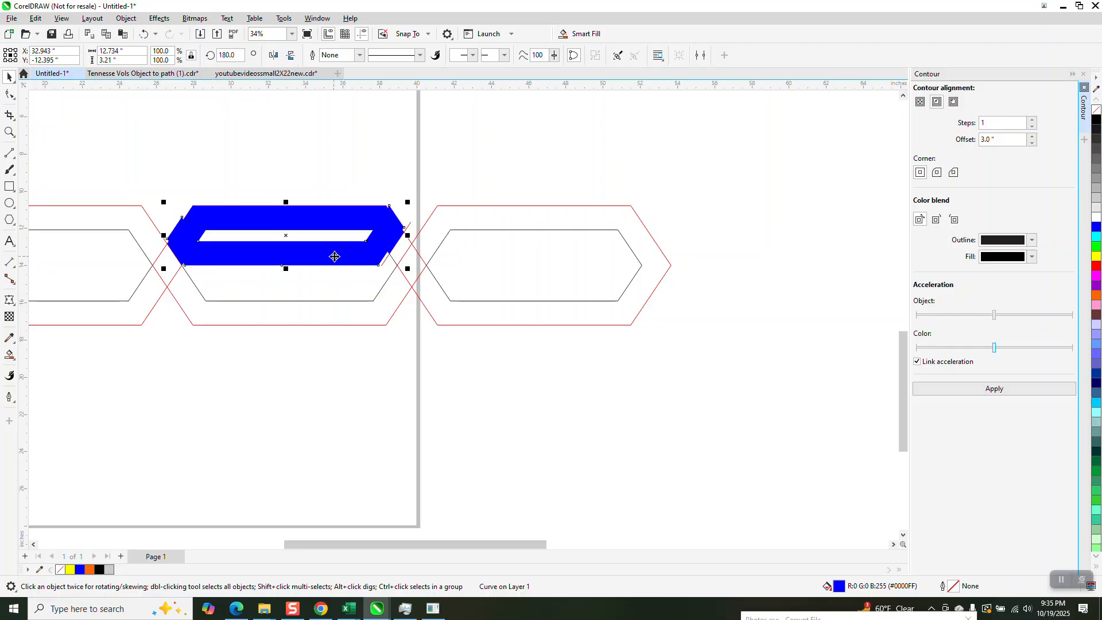
{"action": "left_click_drag", "start_coordinate": [378, 266], "coordinate": [387, 324]}
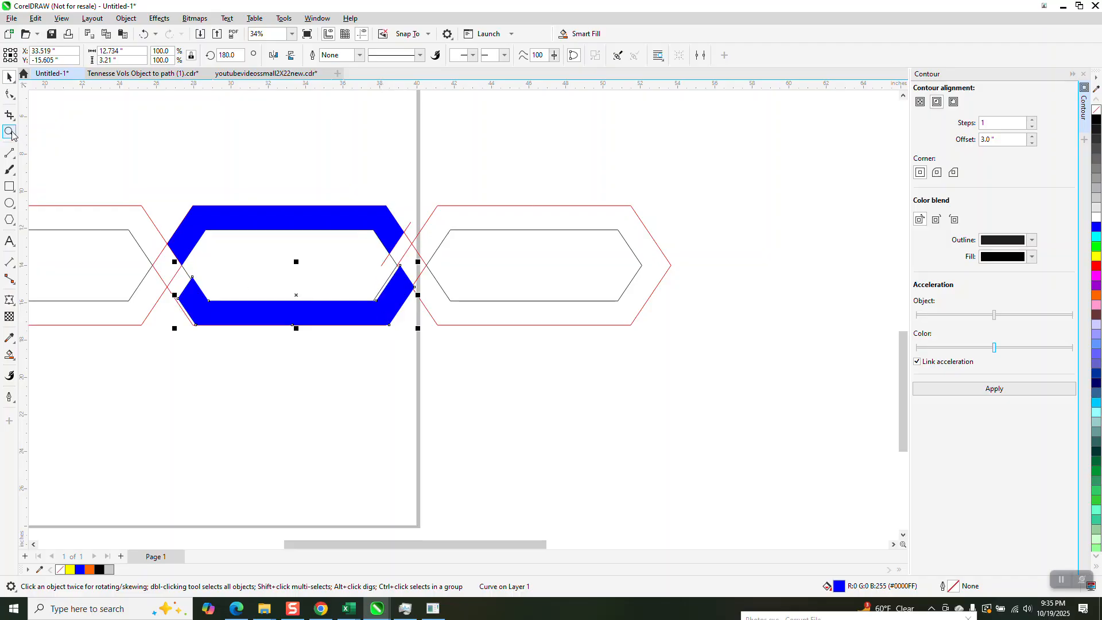
Step: Align the rotated blue piece's lower-left corner with the lower-left corner of the middle link's outer hexagon
{"action": "left_click", "coordinate": [9, 133]}
{"action": "left_click_drag", "start_coordinate": [162, 246], "coordinate": [275, 349]}
{"action": "left_click", "coordinate": [13, 81]}
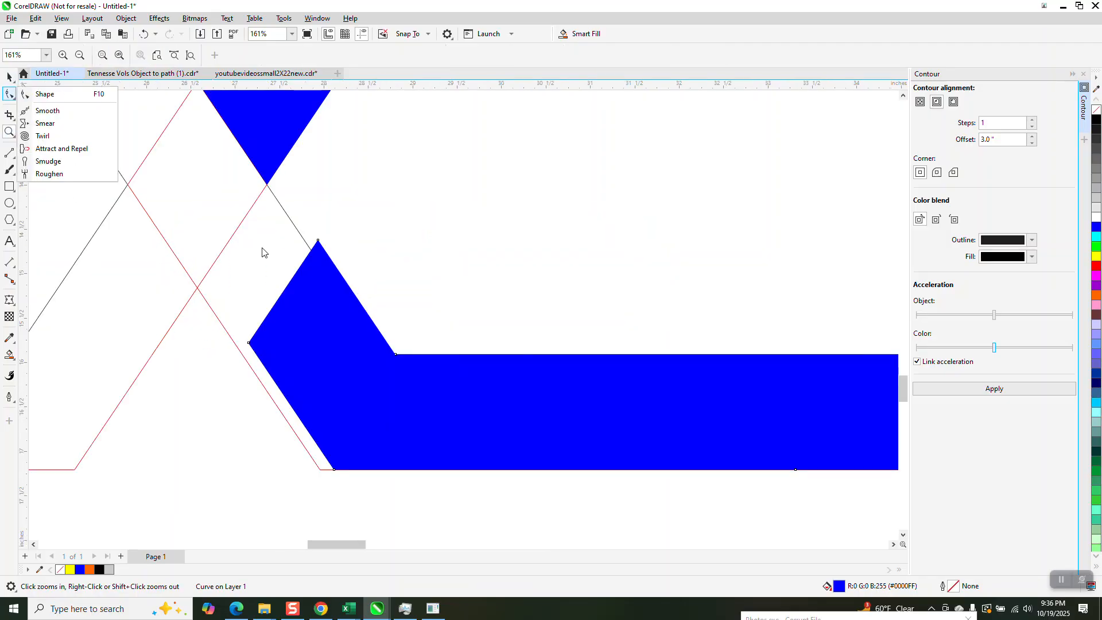
{"action": "left_click", "coordinate": [48, 81]}
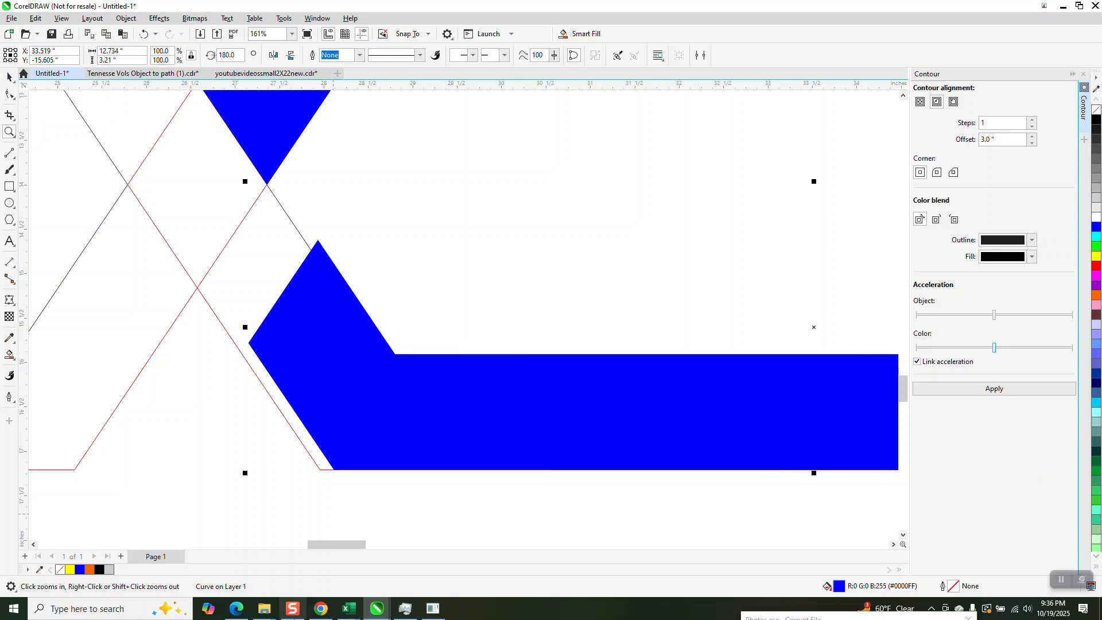
{"action": "left_click_drag", "start_coordinate": [357, 431], "coordinate": [319, 468]}
{"action": "scroll", "coordinate": [116, 467], "scroll_direction": "down", "scroll_amount": 4}
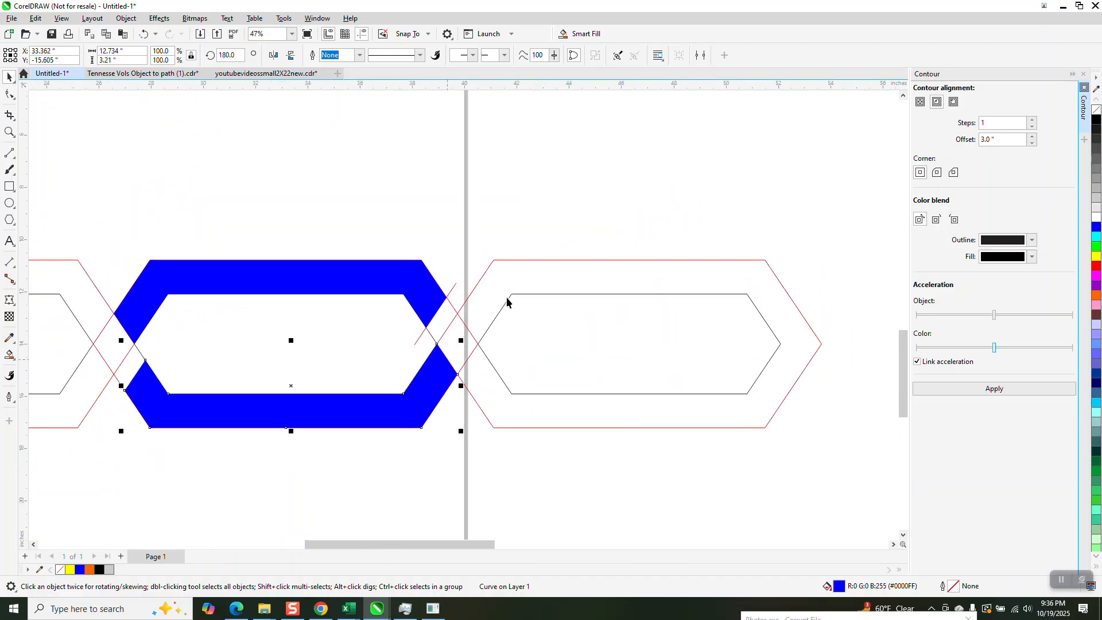
{"action": "scroll", "coordinate": [468, 322], "scroll_direction": "down", "scroll_amount": 1}
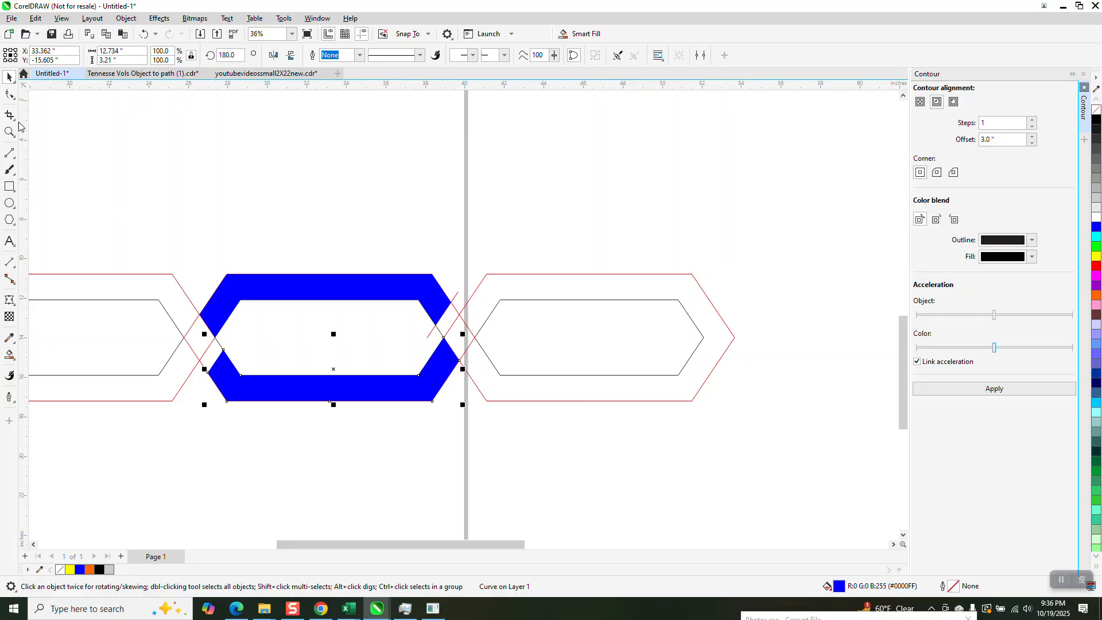
Step: Remove the fill from the middle link's lower piece and give it a black hairline outline
{"action": "left_click", "coordinate": [271, 207]}
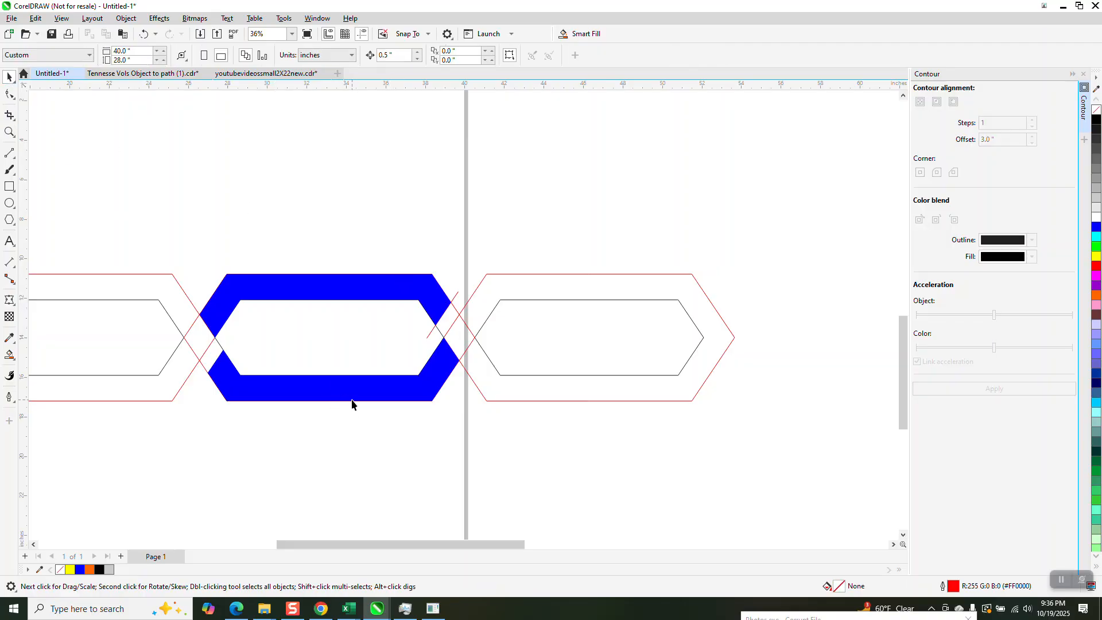
{"action": "left_click", "coordinate": [352, 401]}
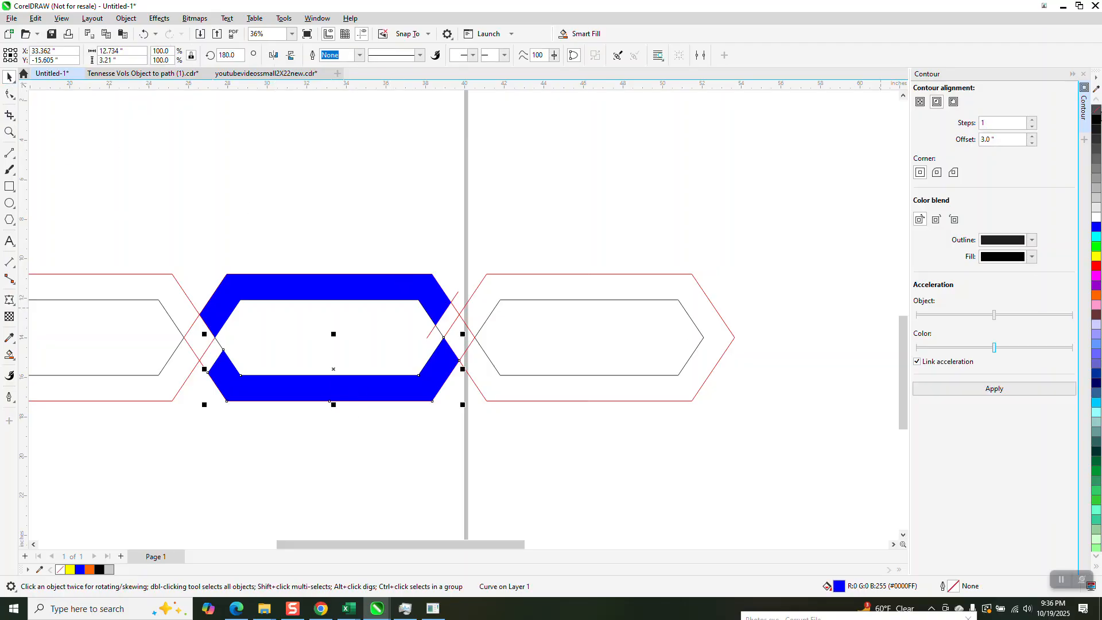
{"action": "left_click", "coordinate": [1097, 111]}
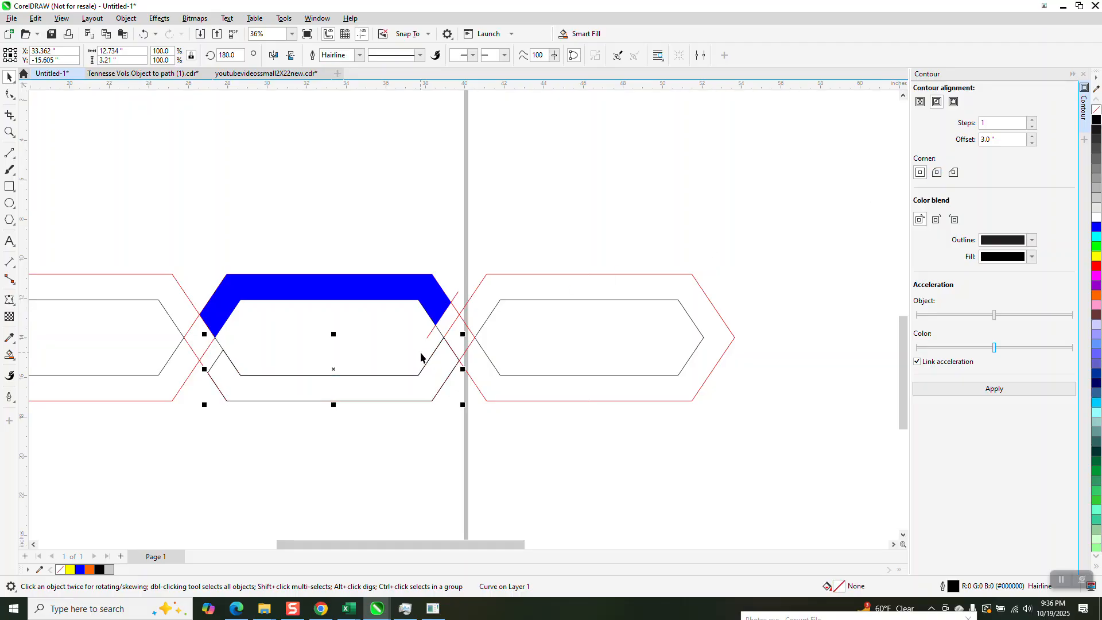
Step: Delete the segments crossing the right end of the middle link's lower band with Virtual Segment Delete
{"action": "left_click_drag", "start_coordinate": [429, 357], "coordinate": [429, 366]}
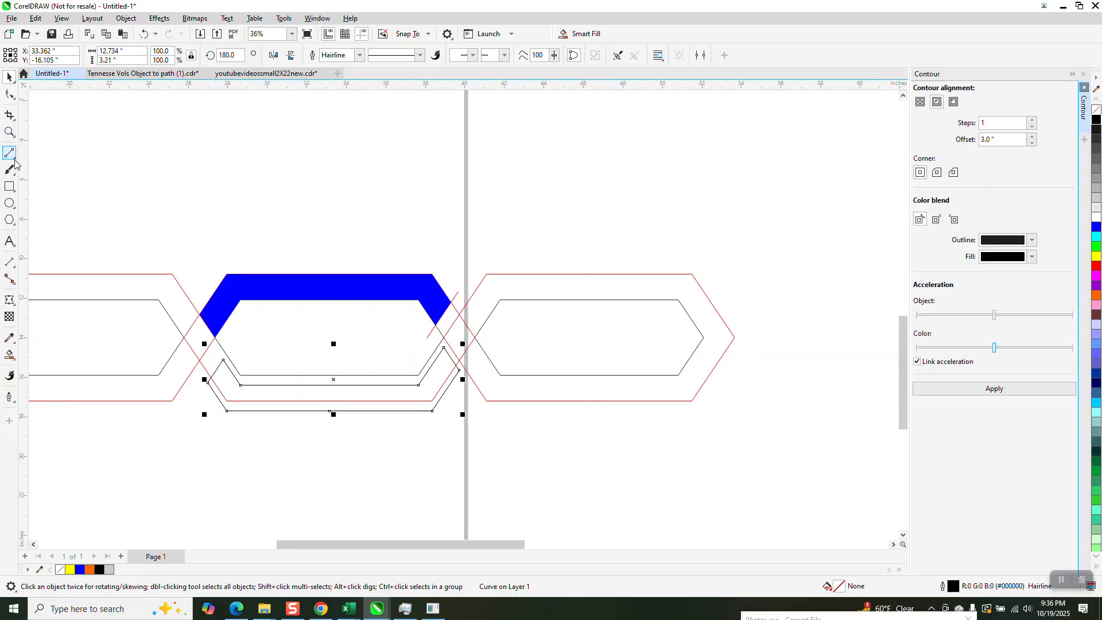
{"action": "left_click", "coordinate": [12, 118]}
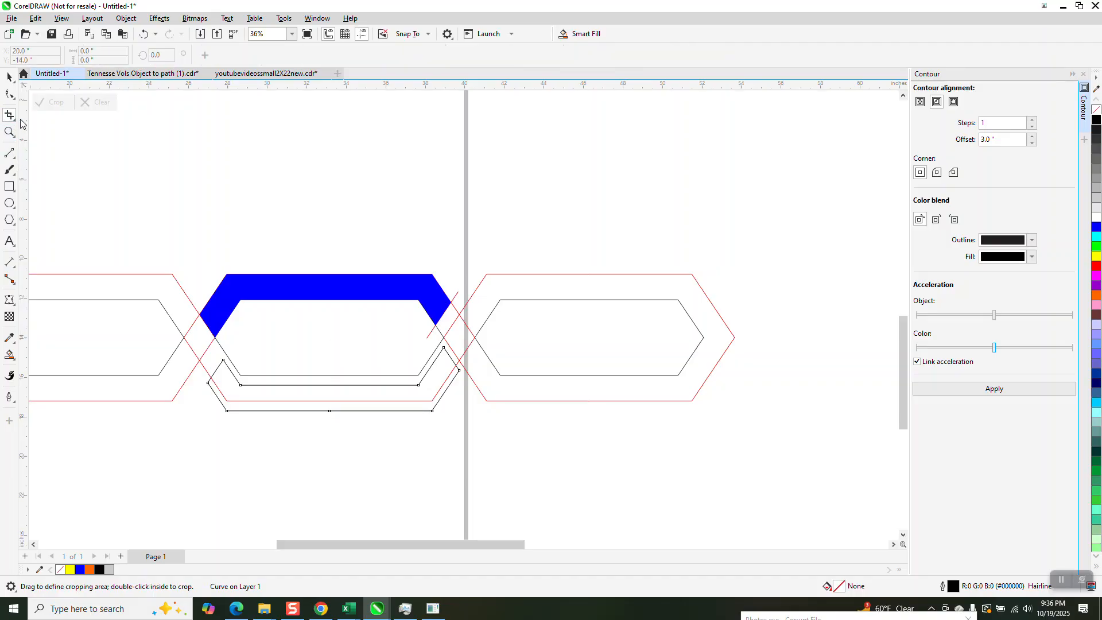
{"action": "left_click", "coordinate": [14, 119]}
{"action": "left_click", "coordinate": [62, 142]}
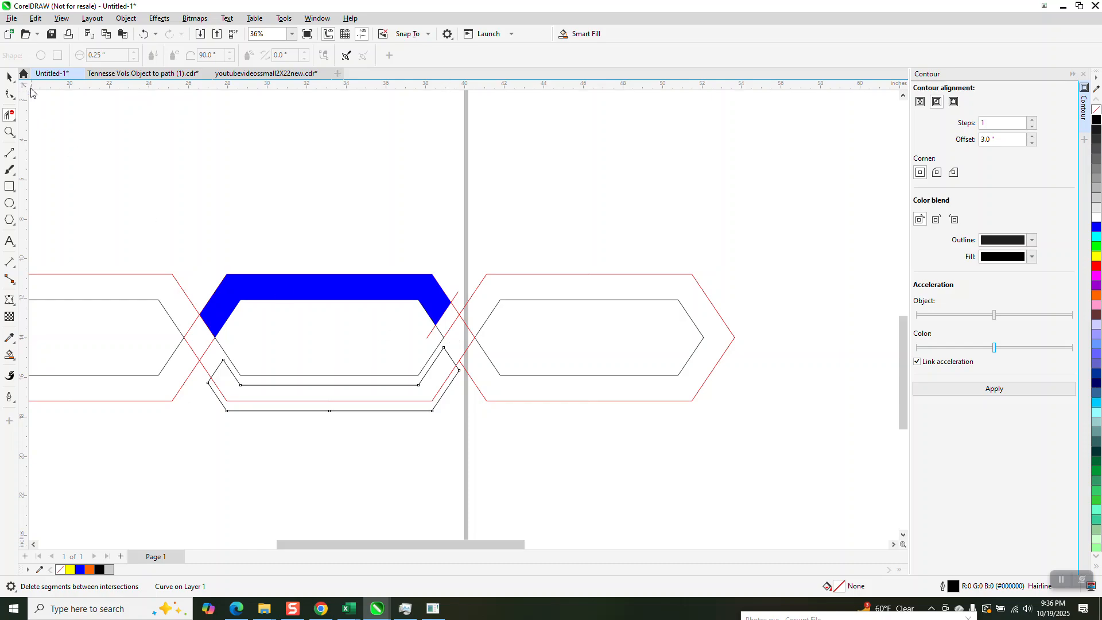
{"action": "left_click", "coordinate": [9, 77]}
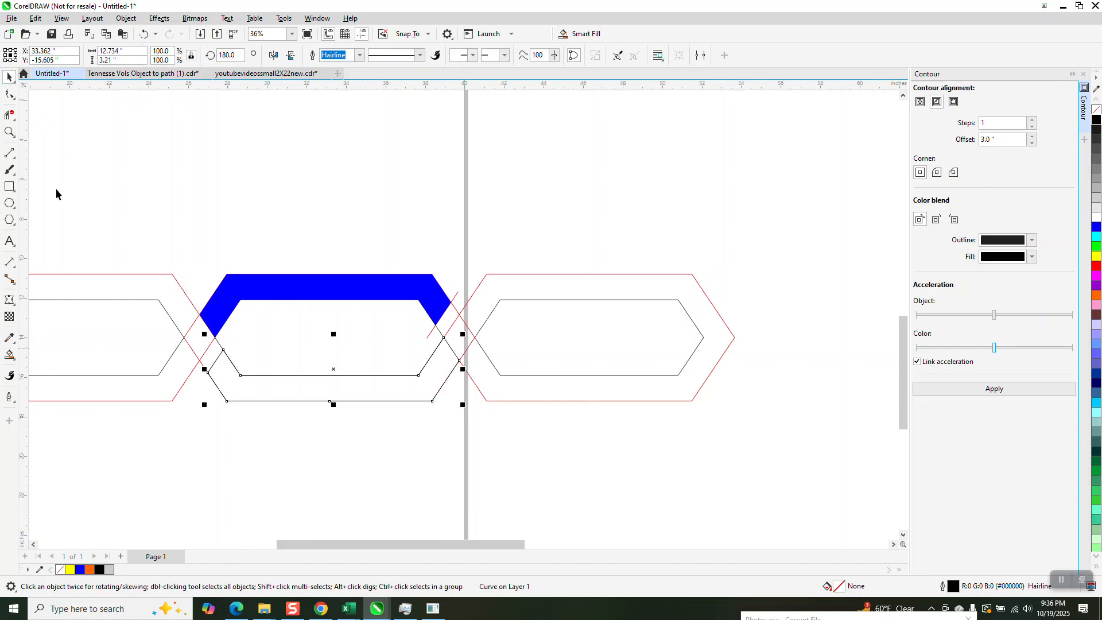
{"action": "left_click", "coordinate": [9, 115]}
{"action": "left_click", "coordinate": [450, 339]}
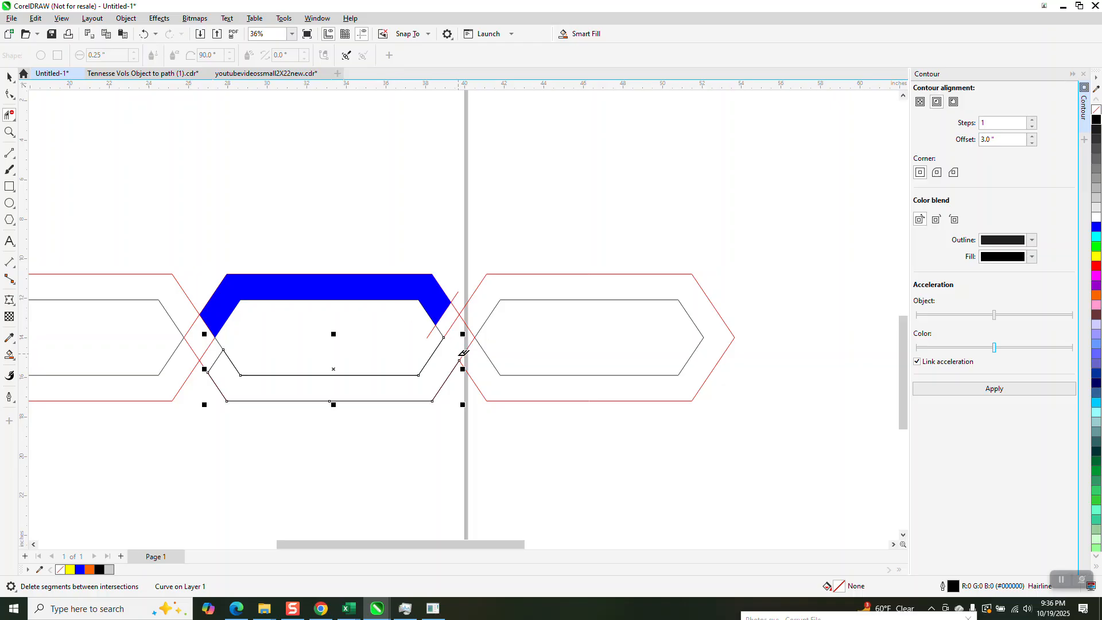
Step: Fill the middle link's lower band and right tip with blue using Smart Fill, and delete the short red diagonal line
{"action": "left_click", "coordinate": [9, 356]}
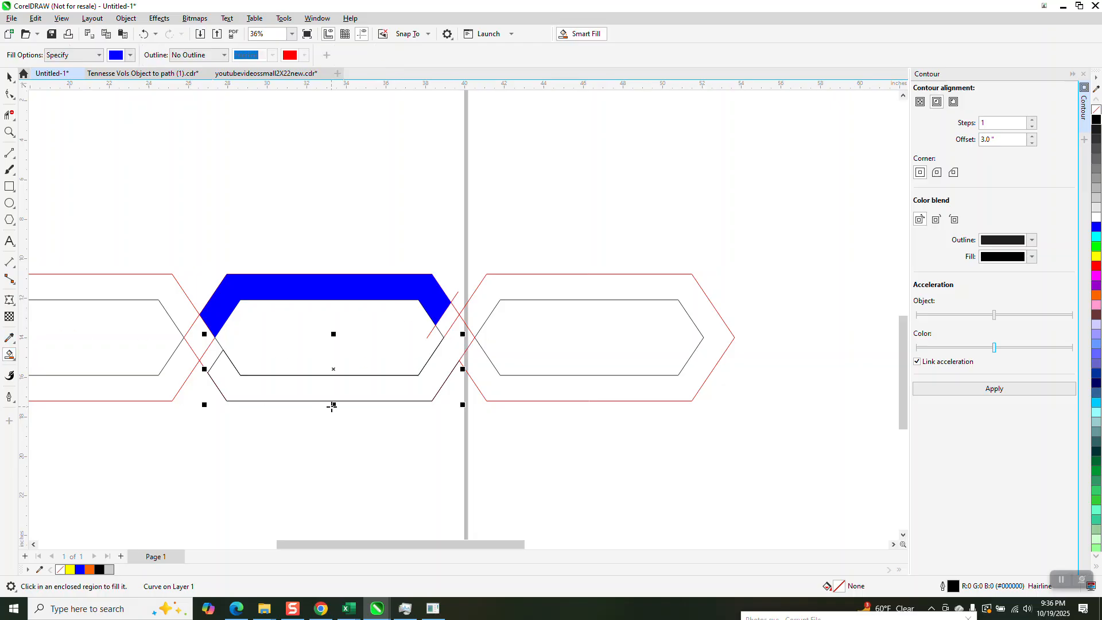
{"action": "left_click", "coordinate": [327, 389]}
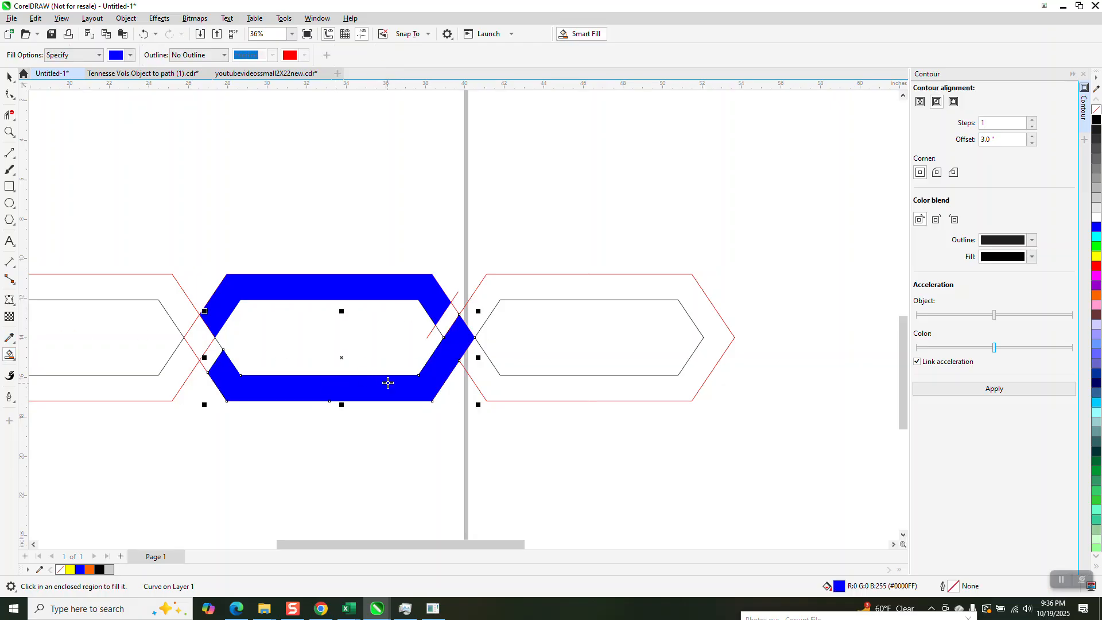
{"action": "left_click", "coordinate": [9, 76]}
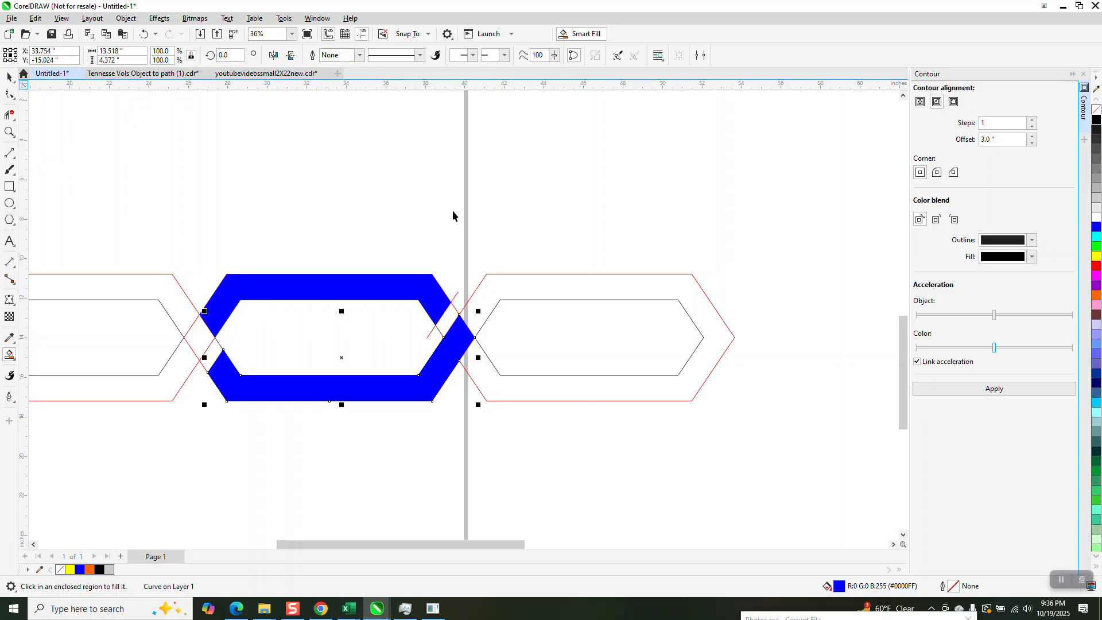
{"action": "left_click", "coordinate": [456, 298]}
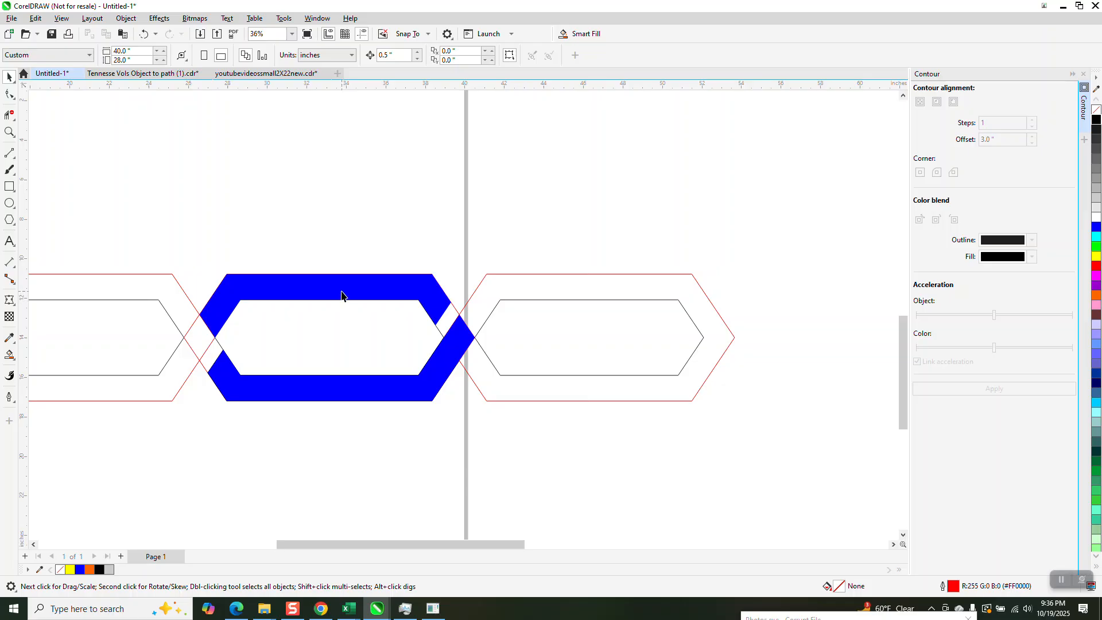
Step: Try nudging the upper blue piece 0.5 inch up, and return it to its place
{"action": "left_click", "coordinate": [342, 295]}
{"action": "key", "text": "Up"}
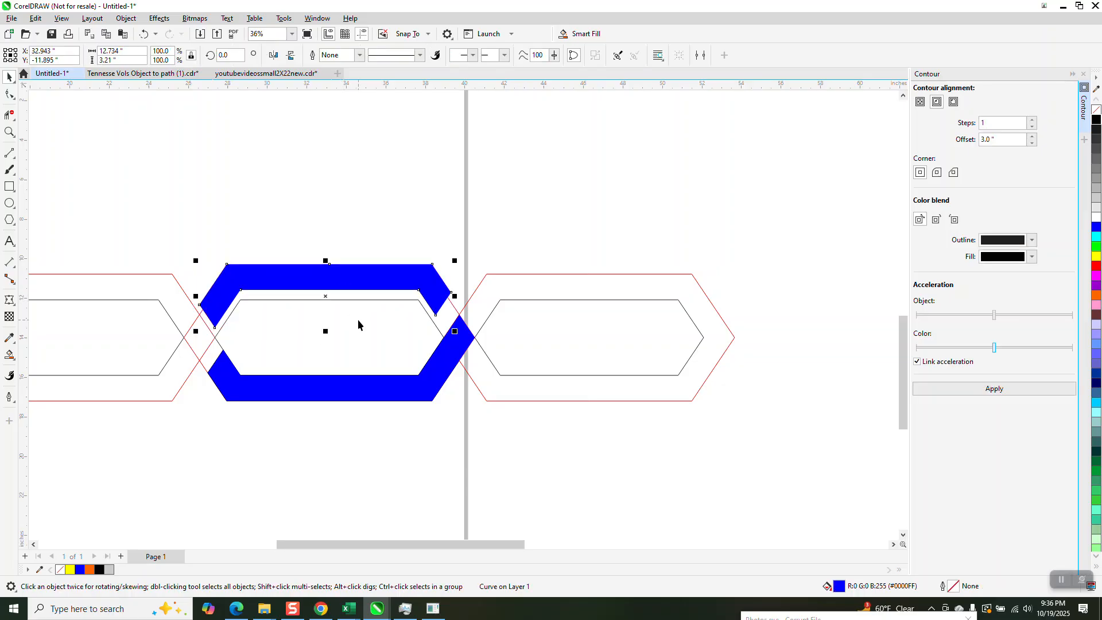
{"action": "key", "text": "Down"}
Step: Set the nudge distance to 5 inches and move the upper and lower blue pieces up by that distance
{"action": "left_click", "coordinate": [413, 186]}
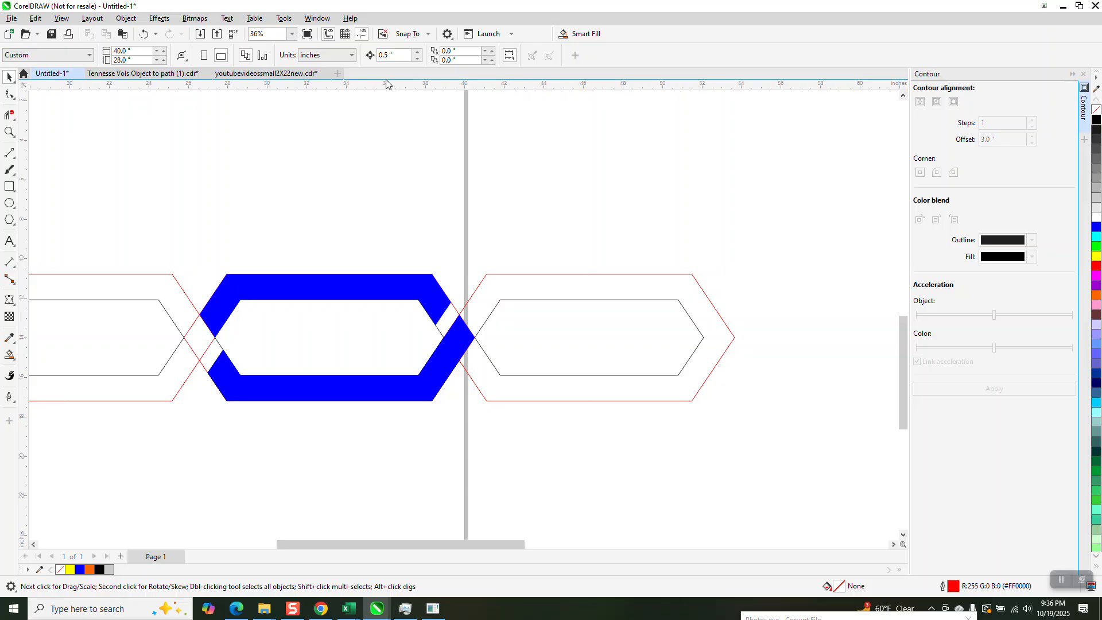
{"action": "type", "text": "5"}
{"action": "left_click", "coordinate": [415, 286]}
{"action": "key", "text": "Up"}
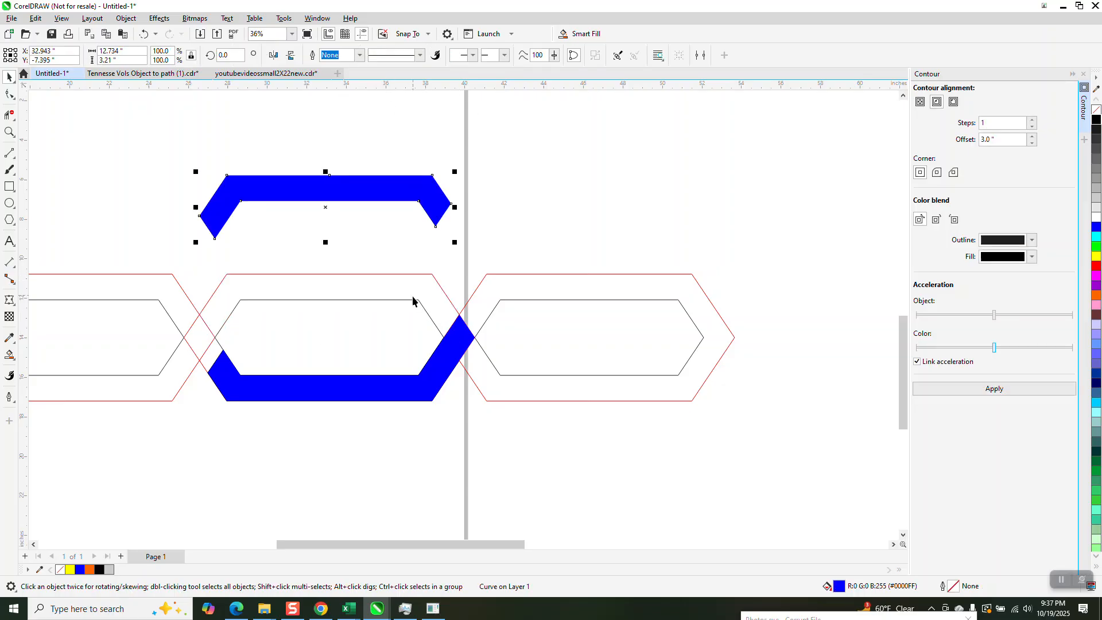
{"action": "left_click", "coordinate": [425, 400]}
{"action": "key", "text": "Up"}
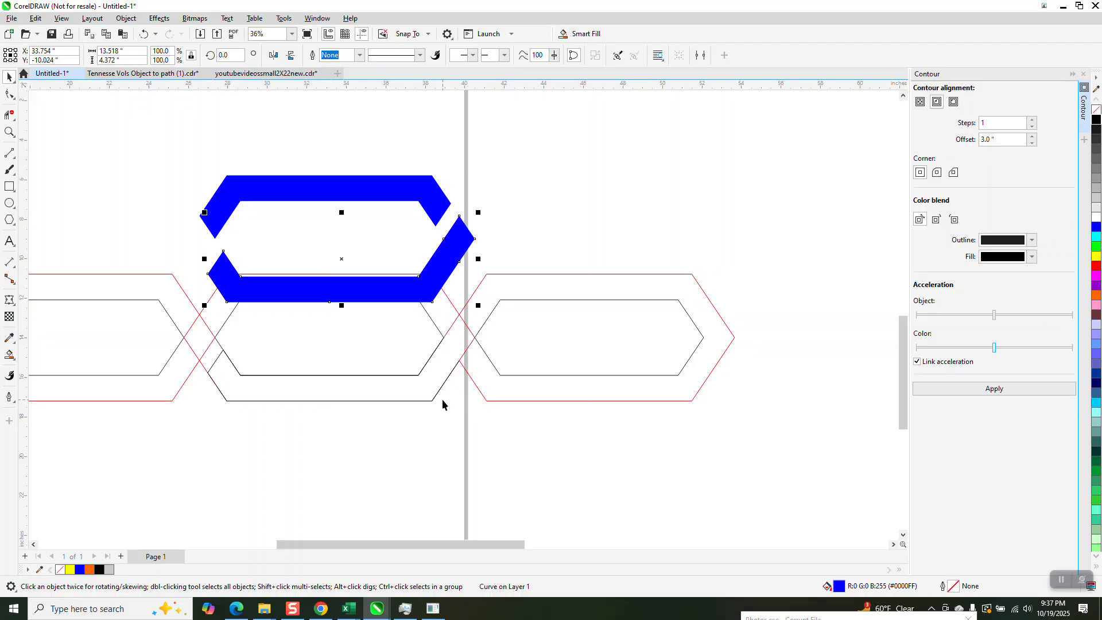
Step: Group the two blue pieces into one link
{"action": "left_click_drag", "start_coordinate": [190, 175], "coordinate": [494, 326]}
{"action": "key", "text": "ctrl+g"}
{"action": "scroll", "coordinate": [498, 339], "scroll_direction": "down", "scroll_amount": 1}
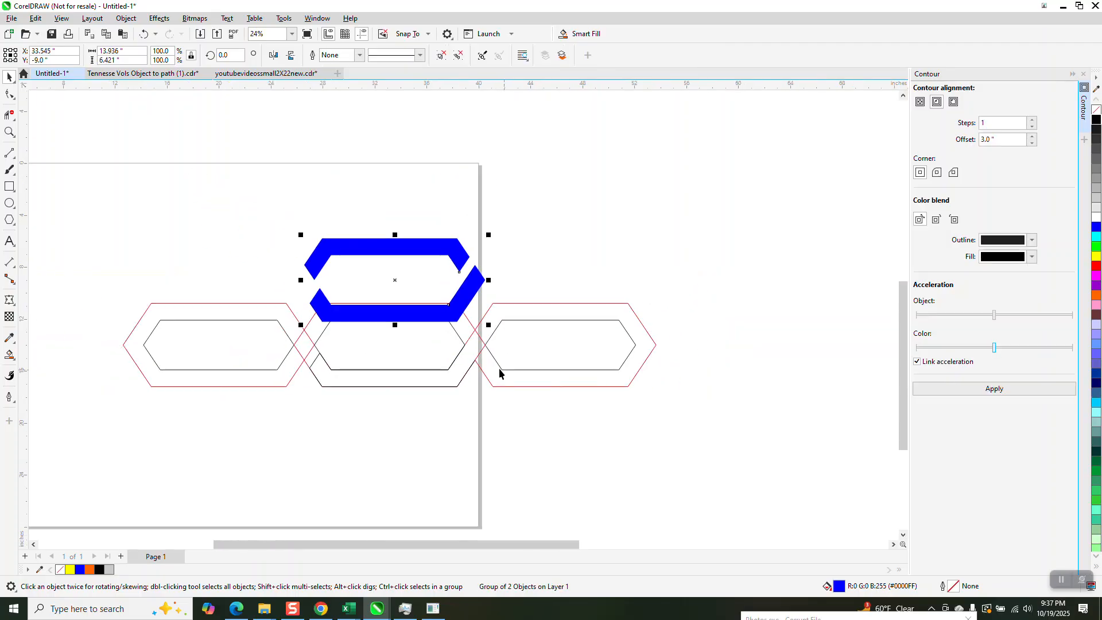
Step: Delete the leftover black outline from the middle link, and move the blue group up and left, clear of the hexagon outlines
{"action": "left_click", "coordinate": [315, 360]}
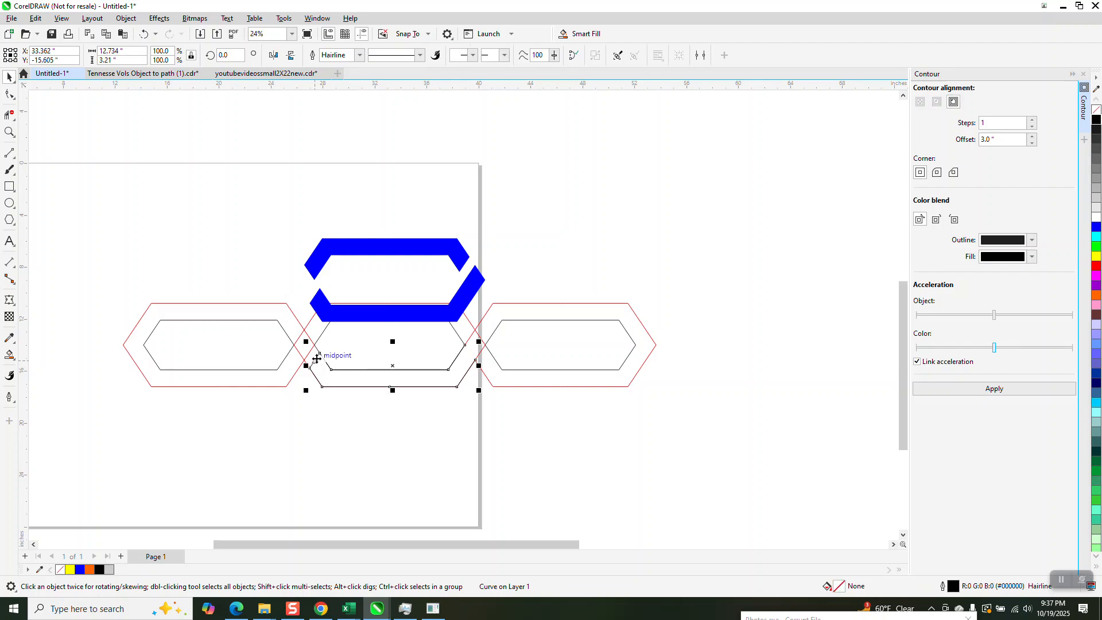
{"action": "left_click", "coordinate": [368, 287]}
{"action": "left_click_drag", "start_coordinate": [394, 255], "coordinate": [302, 185]}
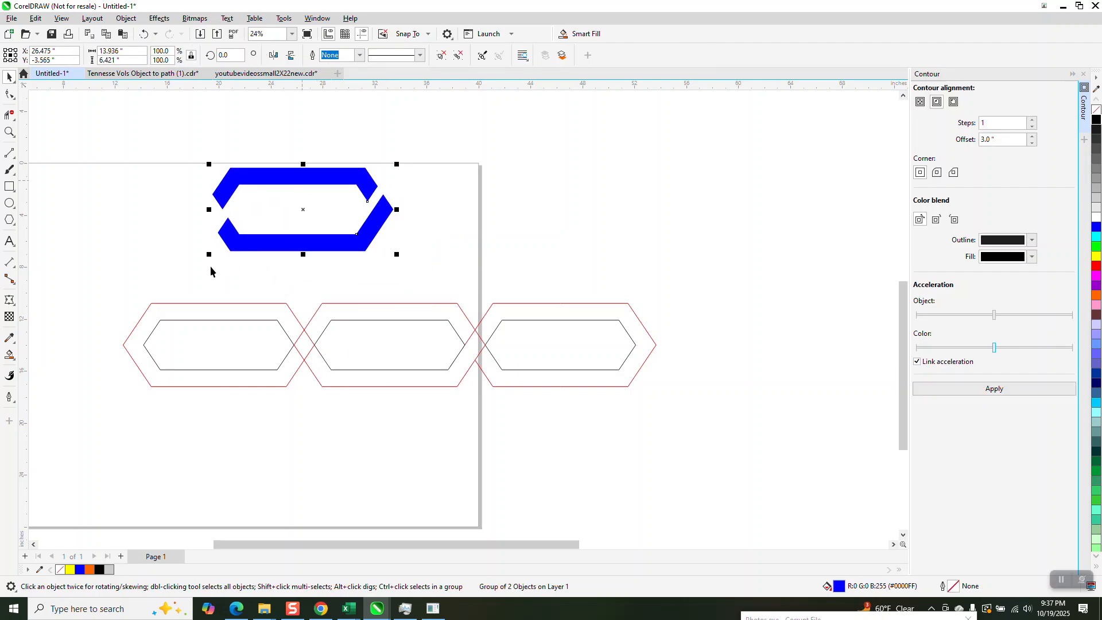
Step: Group the four hexagon outline objects and move the blue link onto the first hexagon of the row
{"action": "left_click_drag", "start_coordinate": [640, 421], "coordinate": [740, 425]}
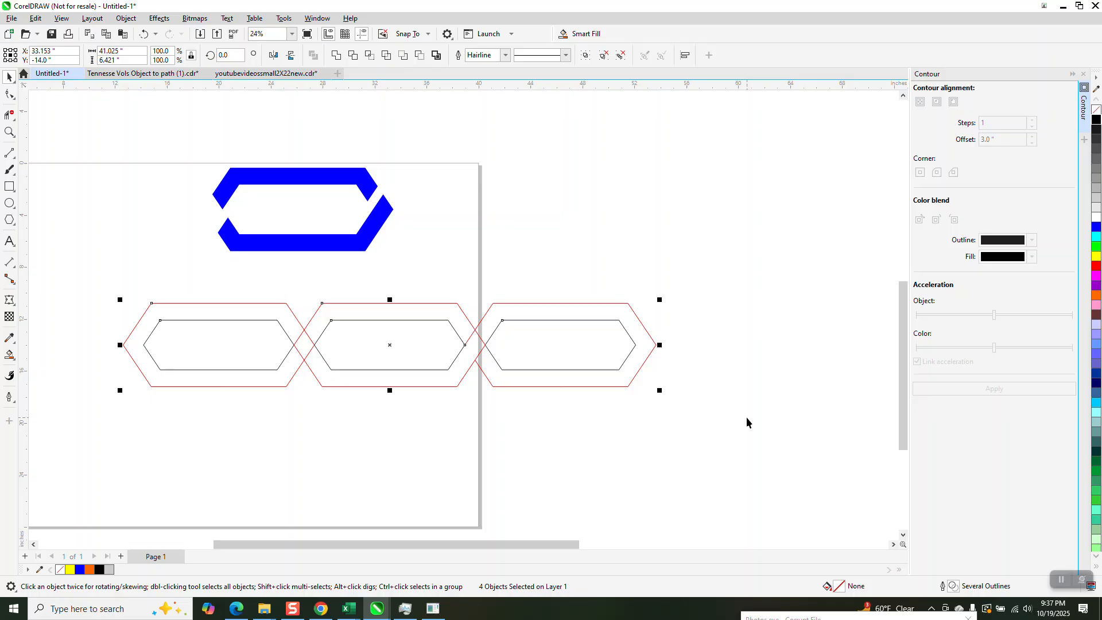
{"action": "key", "text": "ctrl+g"}
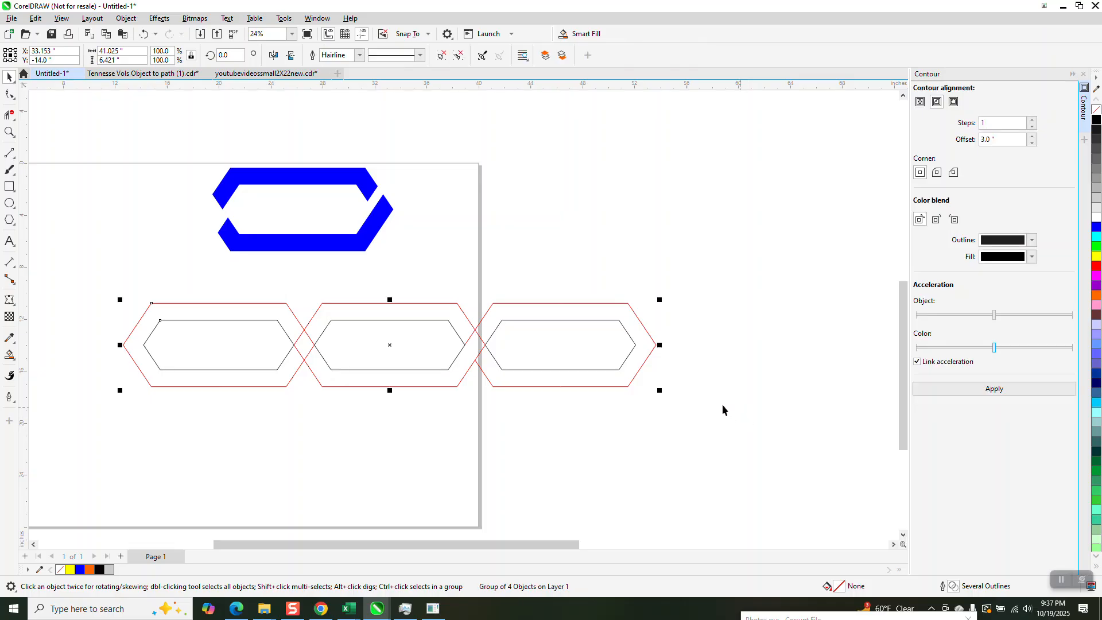
{"action": "left_click_drag", "start_coordinate": [392, 215], "coordinate": [316, 344]}
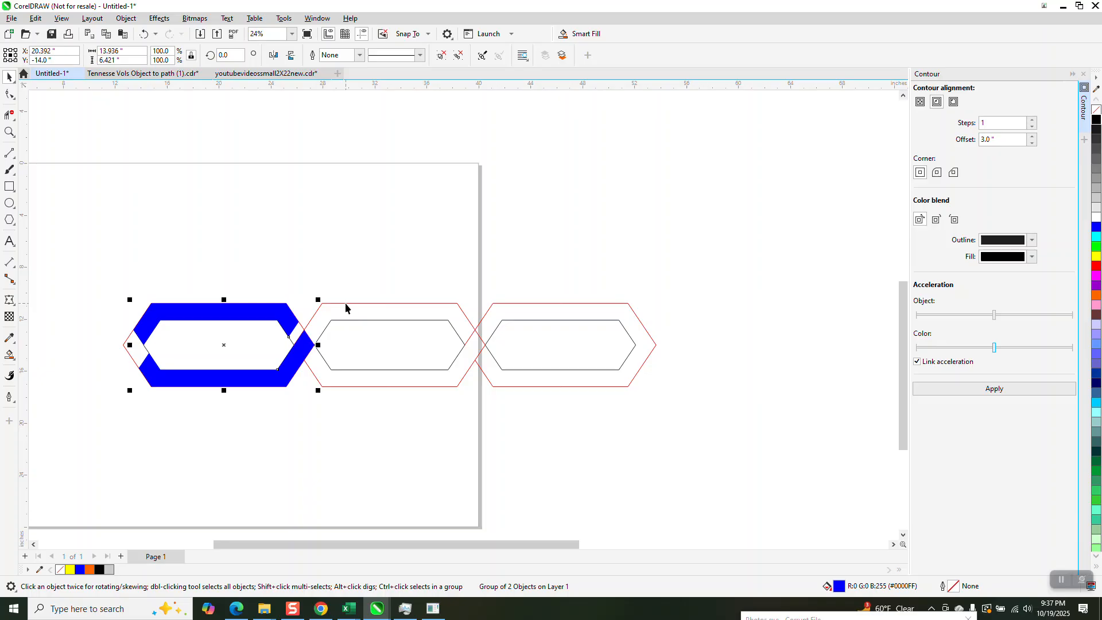
Step: Try duplicating the blue link and nudging the copy 15 inches right, and delete the copy
{"action": "key", "text": "KP_Add"}
{"action": "key", "text": "Right"}
{"action": "key", "text": "Right"}
{"action": "key", "text": "Right"}
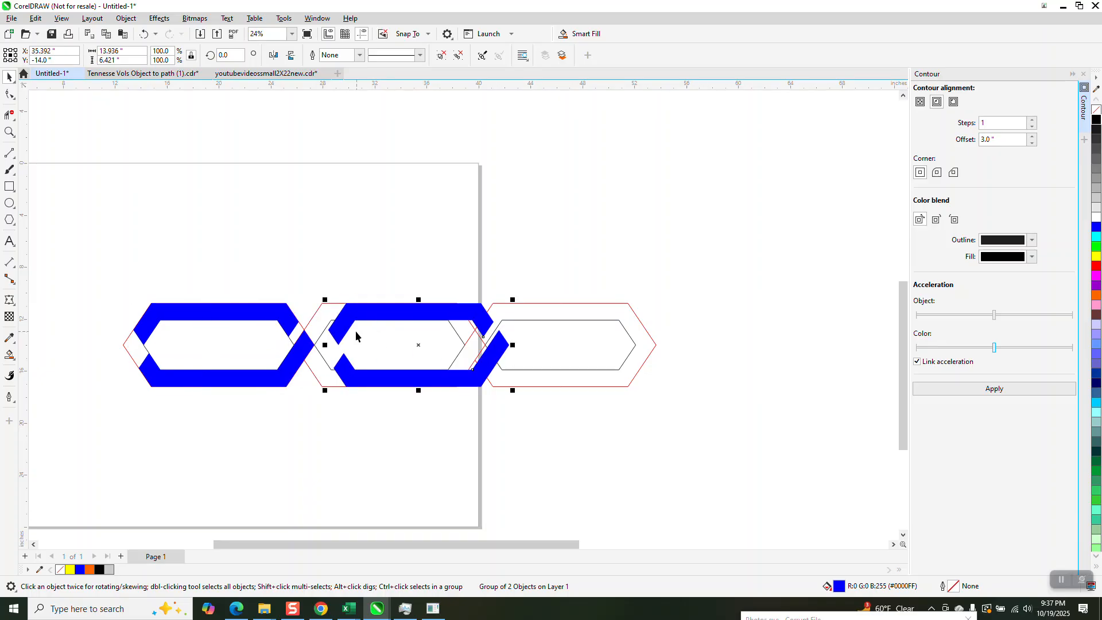
{"action": "key", "text": "Delete"}
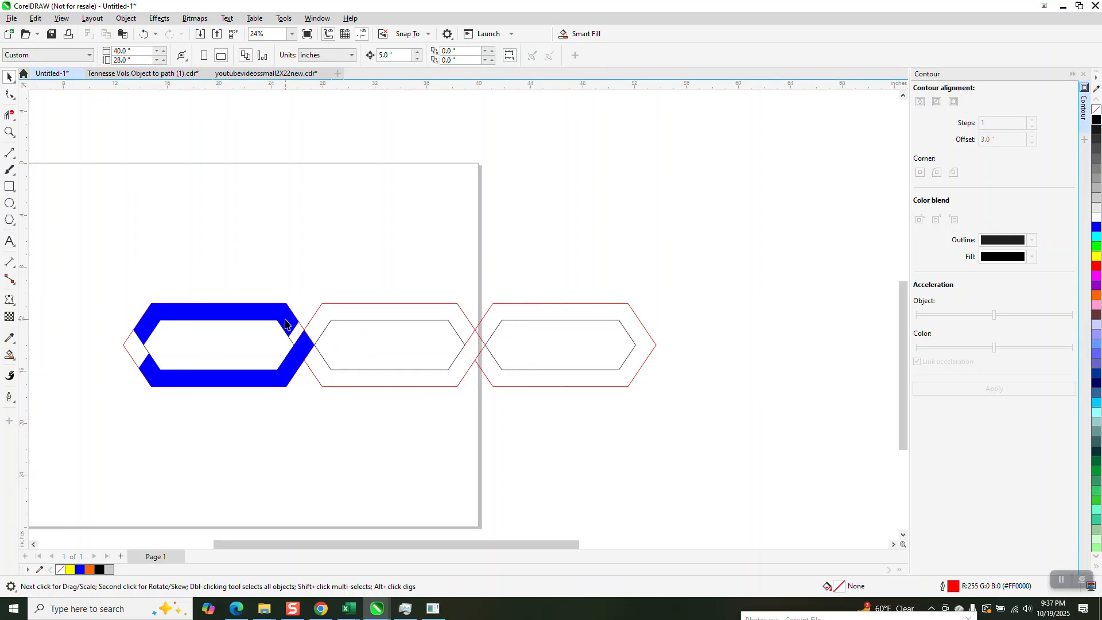
Step: Place a copy of the blue link on the middle hexagon and repeat the duplication four more times to form a six-link chain
{"action": "left_click", "coordinate": [289, 323]}
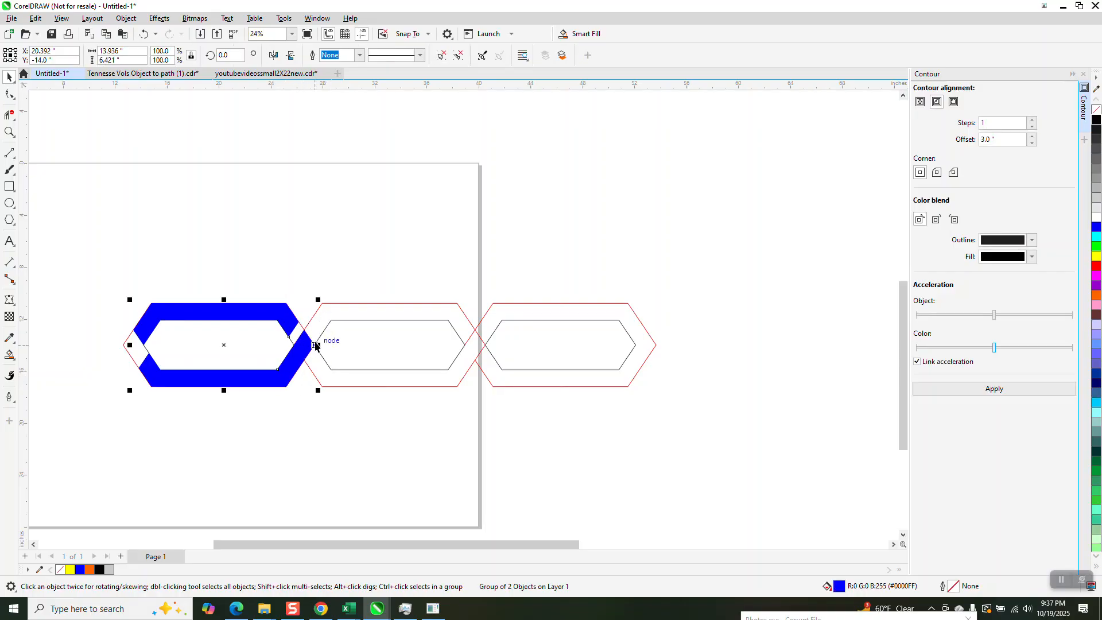
{"action": "left_click_drag", "start_coordinate": [315, 345], "coordinate": [487, 345]}
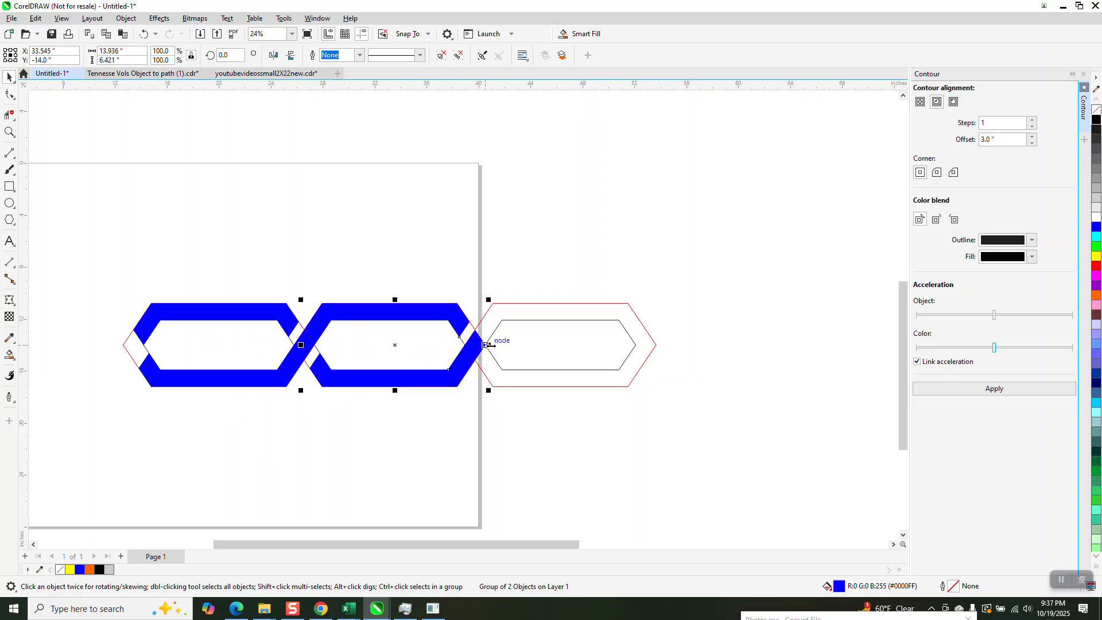
{"action": "key", "text": "ctrl+r"}
{"action": "key", "text": "ctrl+r"}
{"action": "key", "text": "ctrl+r"}
{"action": "key", "text": "ctrl+r"}
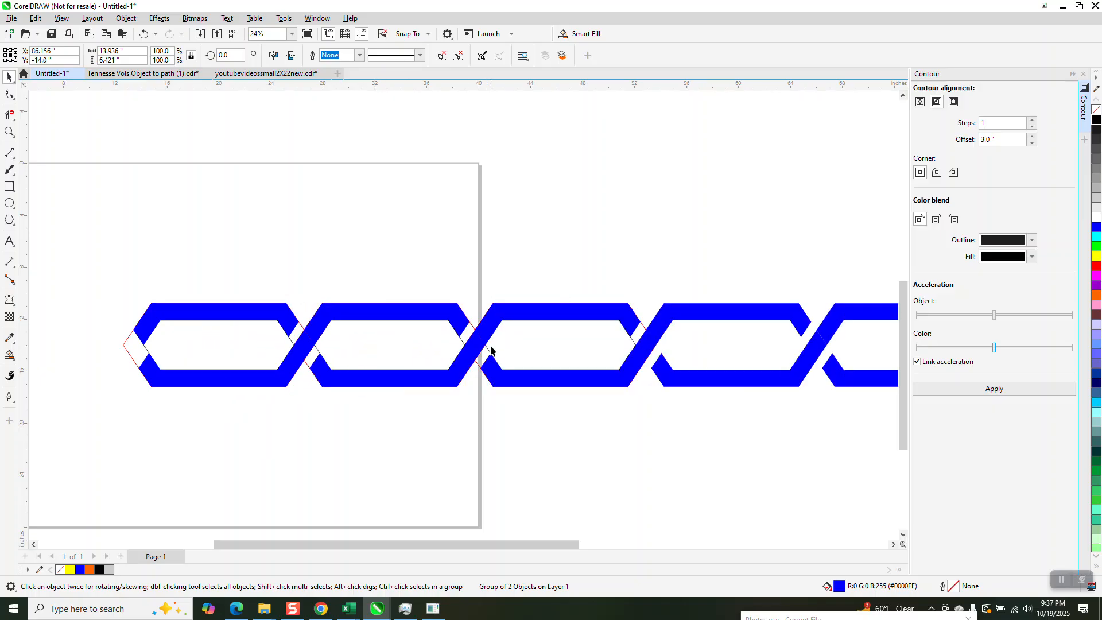
Step: Delete the grouped hexagon outlines beneath the blue chain
{"action": "scroll", "coordinate": [369, 293], "scroll_direction": "down", "scroll_amount": 1}
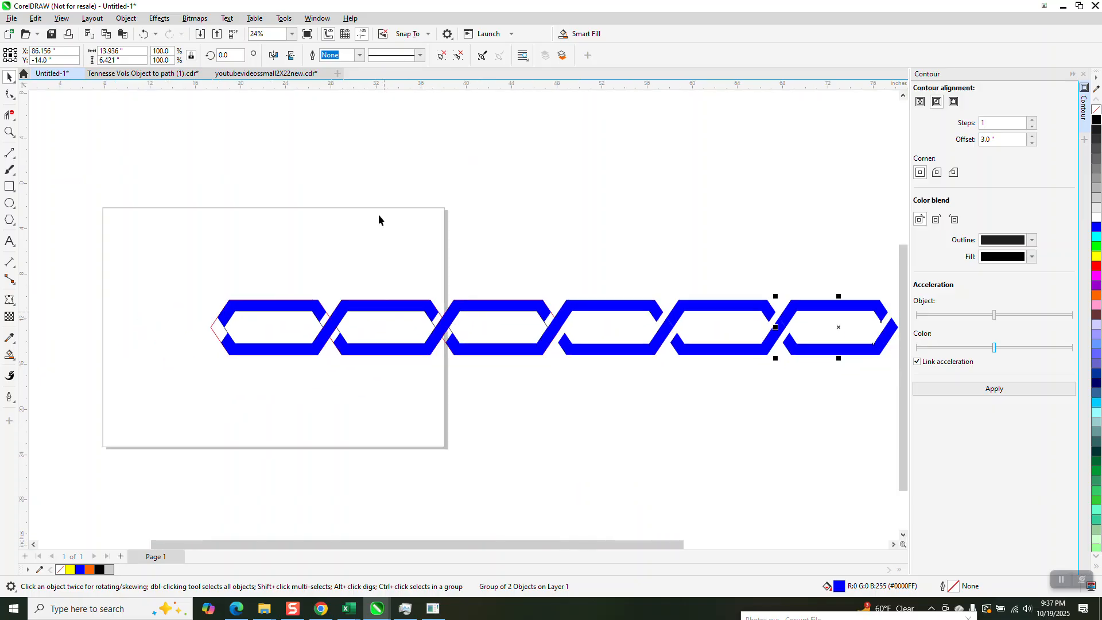
{"action": "left_click", "coordinate": [224, 330]}
{"action": "key", "text": "Delete"}
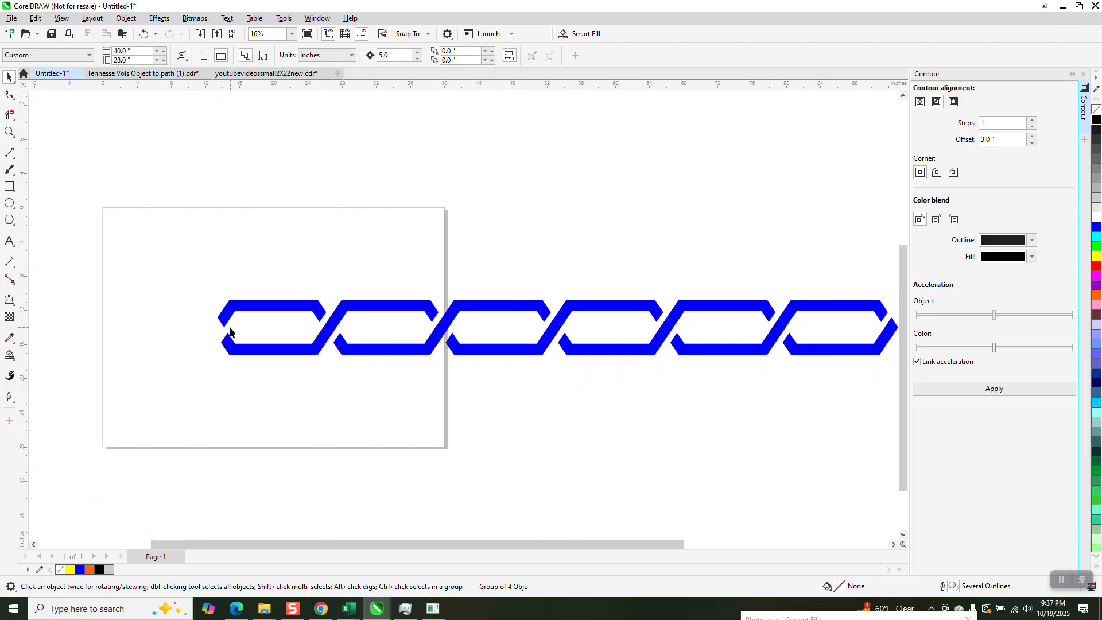
Step: Remove the fill from all six links and give them a black hairline outline
{"action": "scroll", "coordinate": [345, 327], "scroll_direction": "down", "scroll_amount": 1}
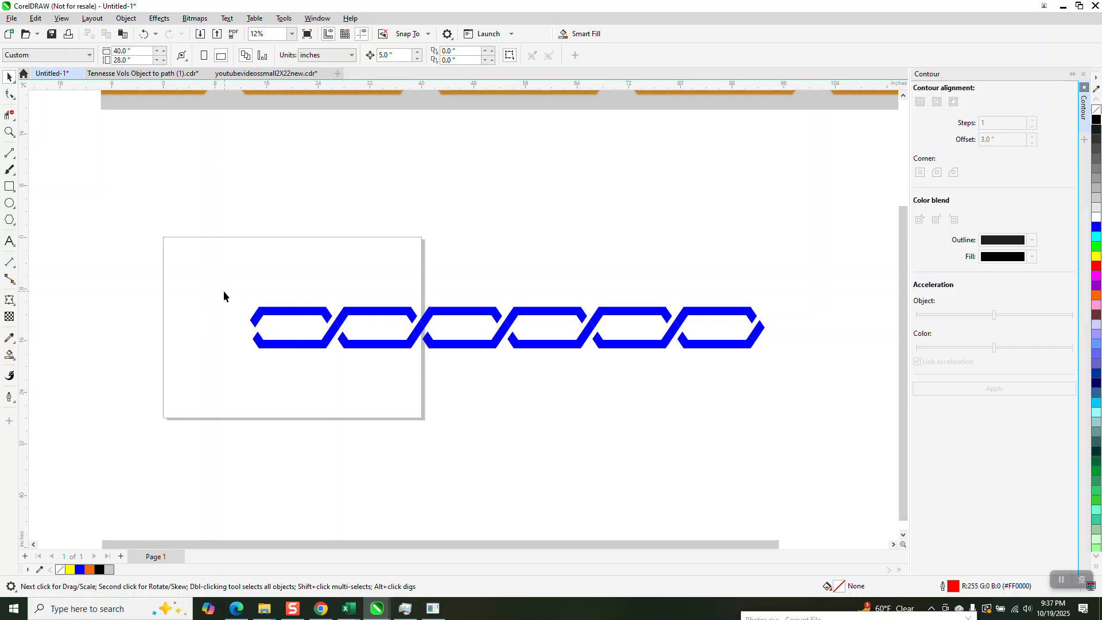
{"action": "scroll", "coordinate": [530, 310], "scroll_direction": "down", "scroll_amount": 2}
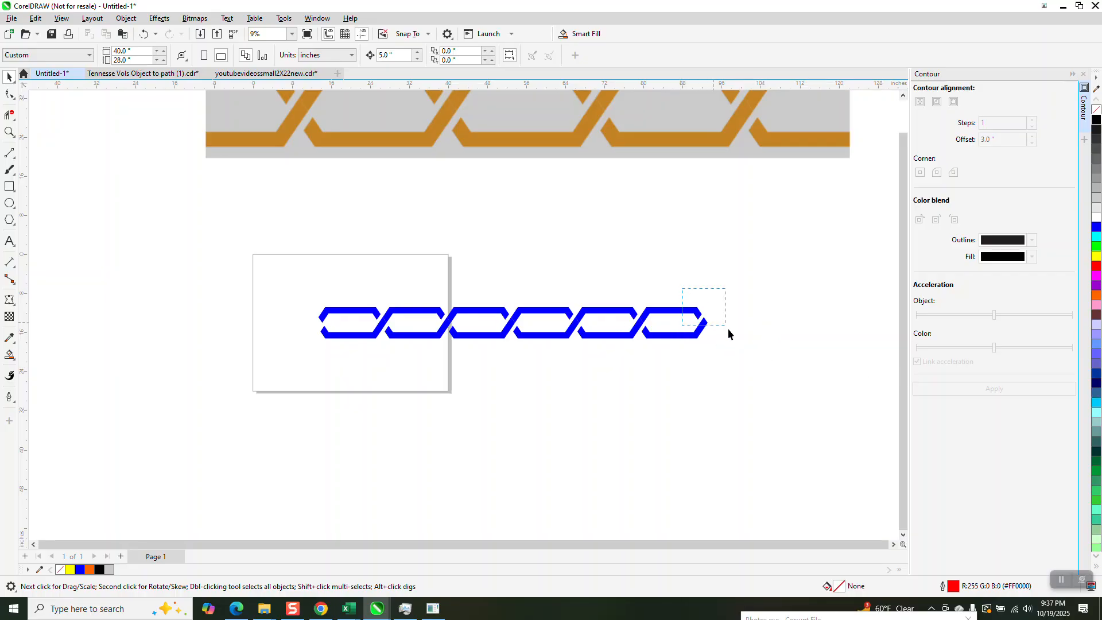
{"action": "scroll", "coordinate": [547, 280], "scroll_direction": "down", "scroll_amount": 1}
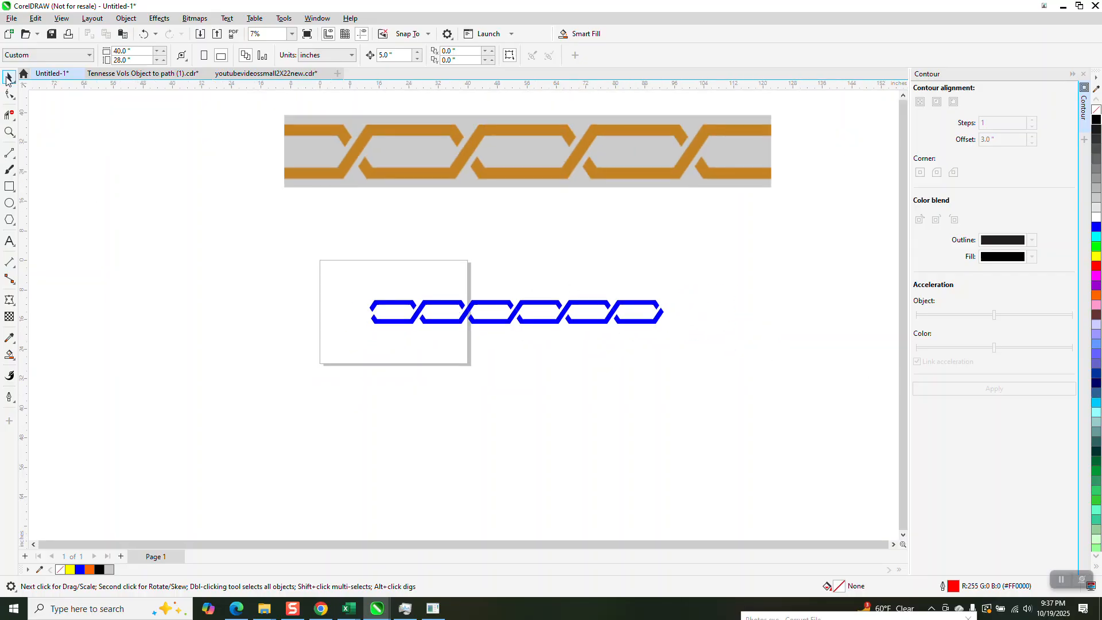
{"action": "left_click_drag", "start_coordinate": [361, 288], "coordinate": [679, 349]}
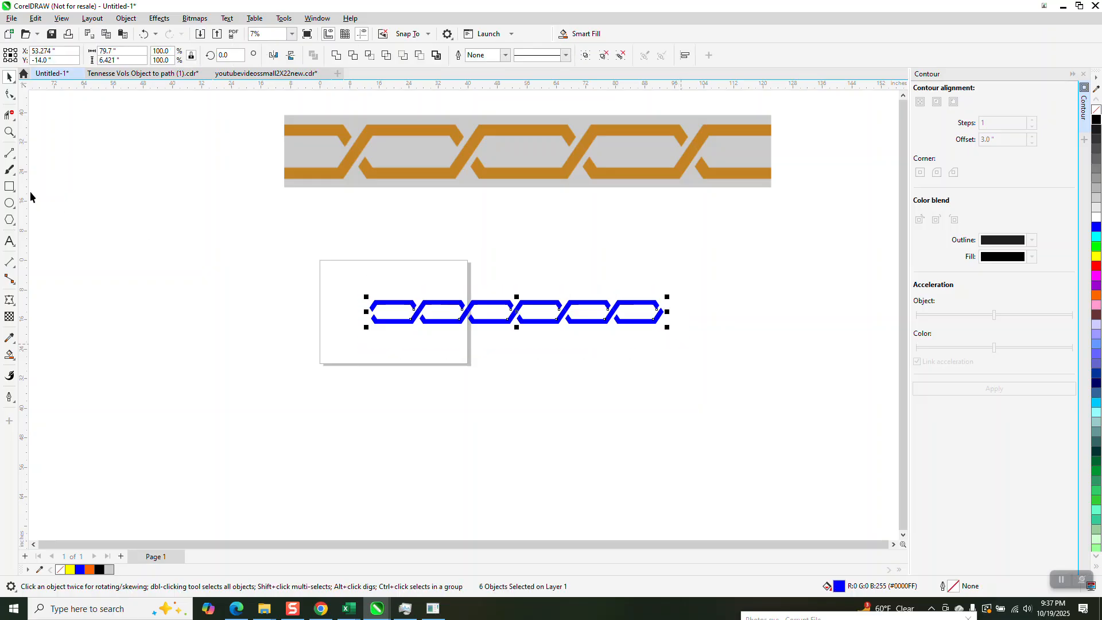
{"action": "left_click", "coordinate": [9, 137]}
{"action": "left_click", "coordinate": [683, 324]}
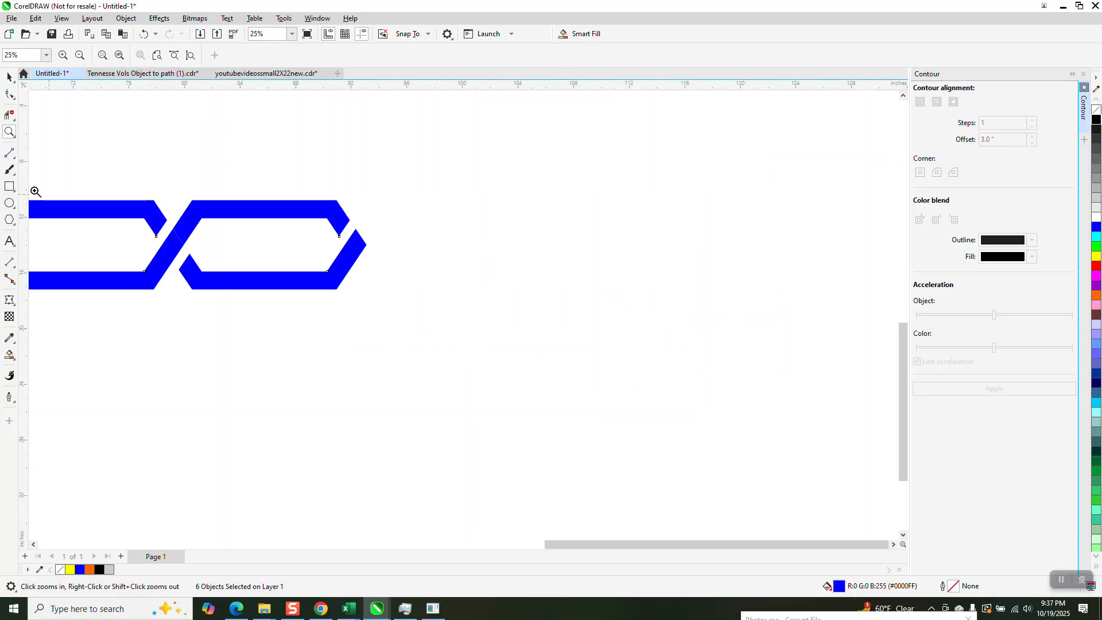
{"action": "key", "text": "space"}
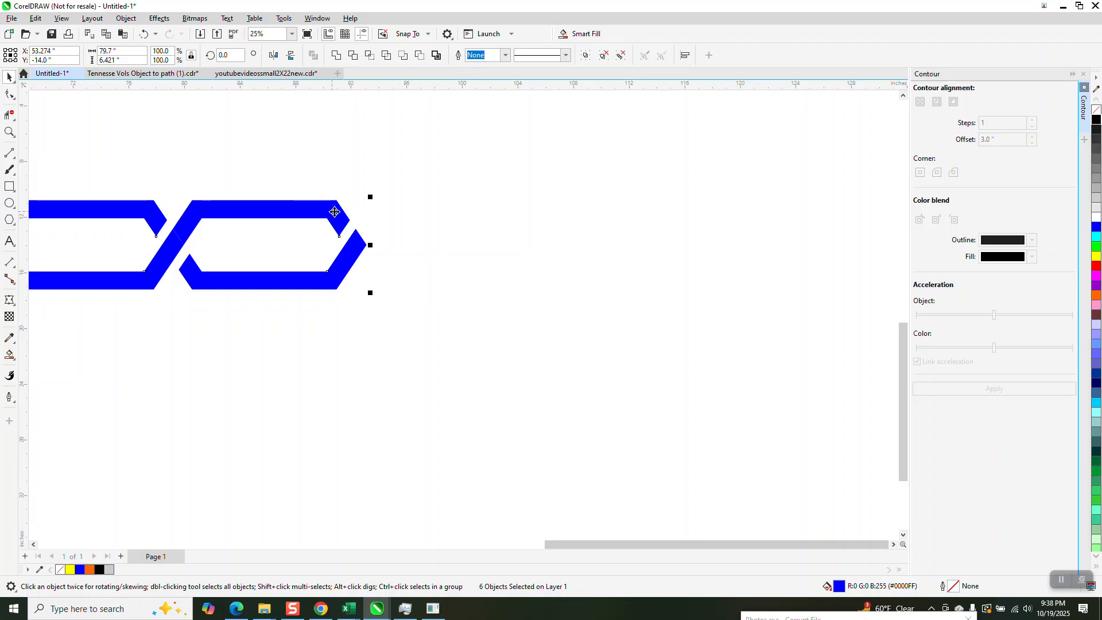
{"action": "scroll", "coordinate": [479, 248], "scroll_direction": "down", "scroll_amount": 2}
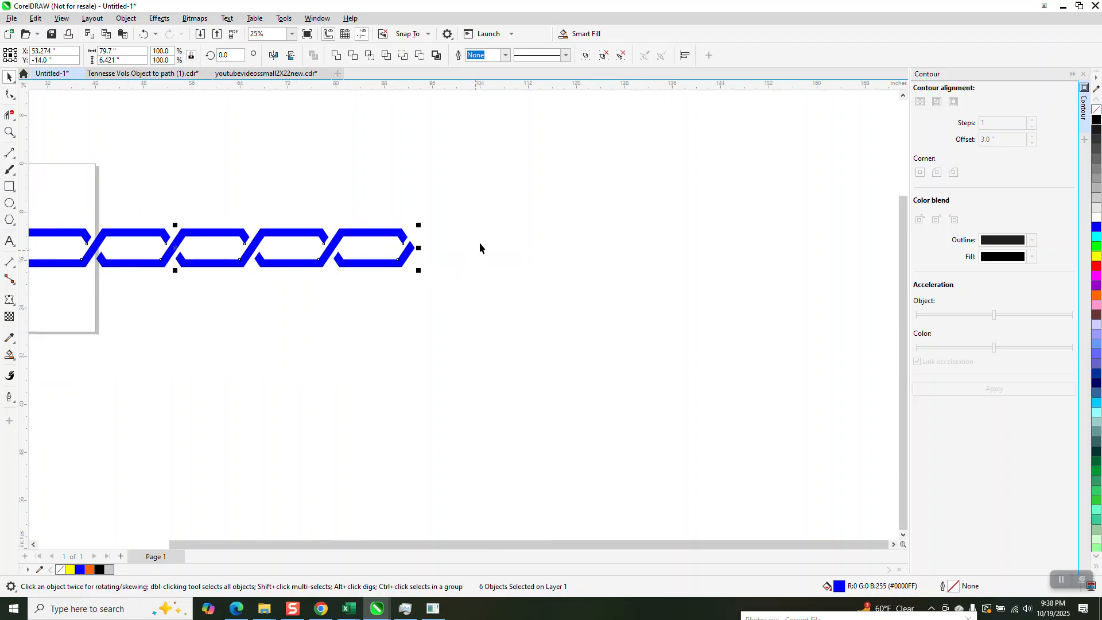
{"action": "left_click", "coordinate": [1095, 110]}
{"action": "right_click", "coordinate": [1096, 120]}
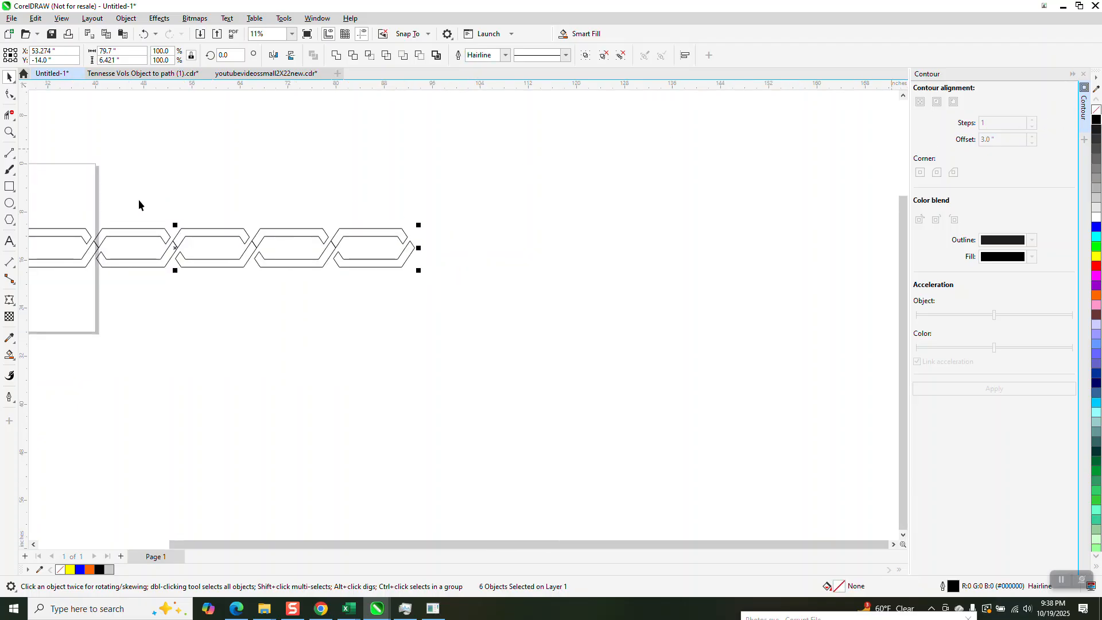
Step: Draw a red line along the last link's upper-right inner edge and stretch it across the gap to about 1.4 by 2.1 inches
{"action": "left_click", "coordinate": [9, 133]}
{"action": "left_click_drag", "start_coordinate": [373, 207], "coordinate": [487, 300]}
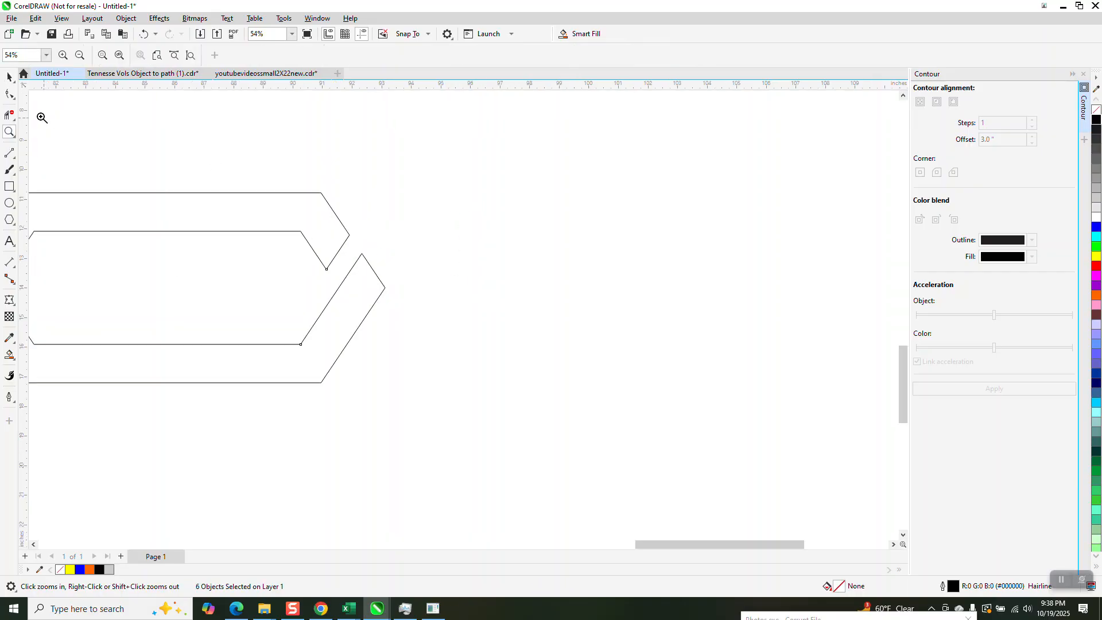
{"action": "left_click", "coordinate": [13, 97]}
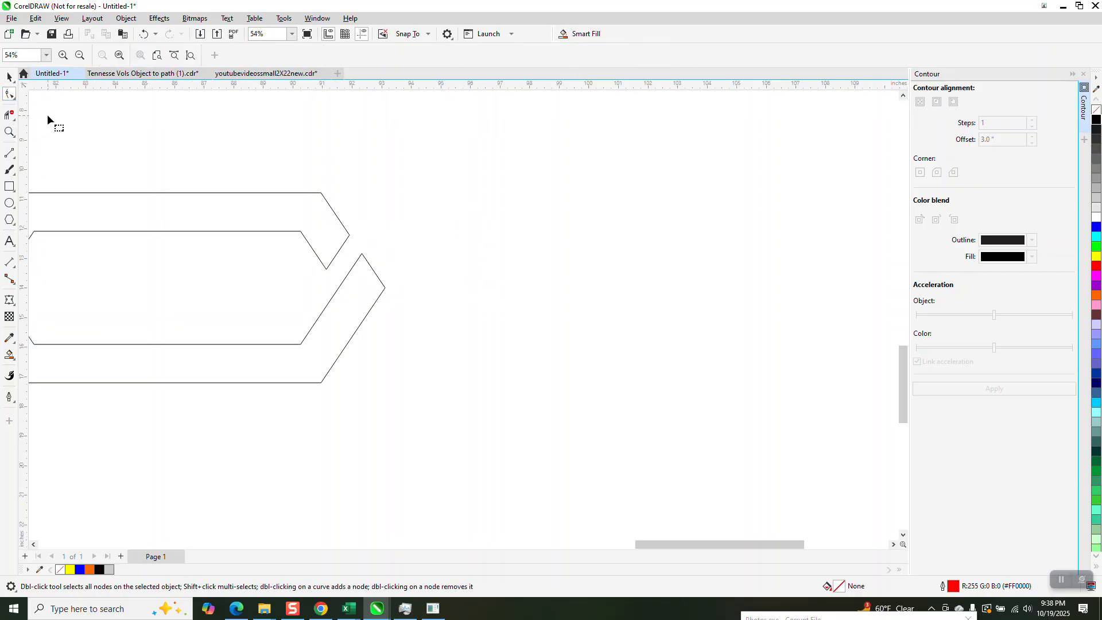
{"action": "left_click", "coordinate": [15, 159]}
{"action": "left_click", "coordinate": [58, 165]}
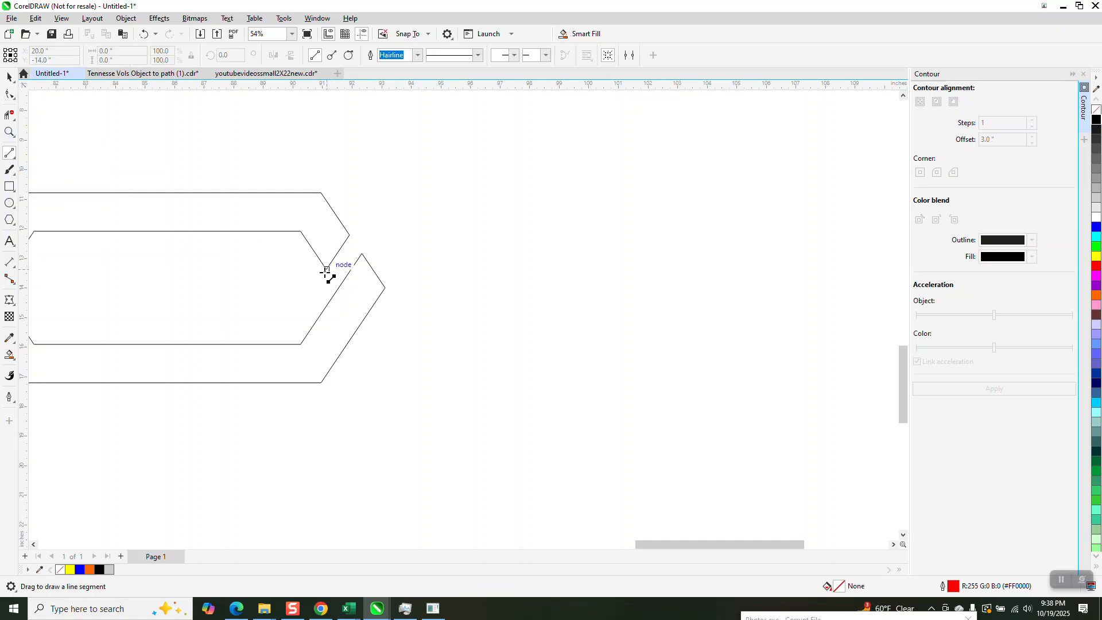
{"action": "left_click_drag", "start_coordinate": [310, 239], "coordinate": [330, 271]}
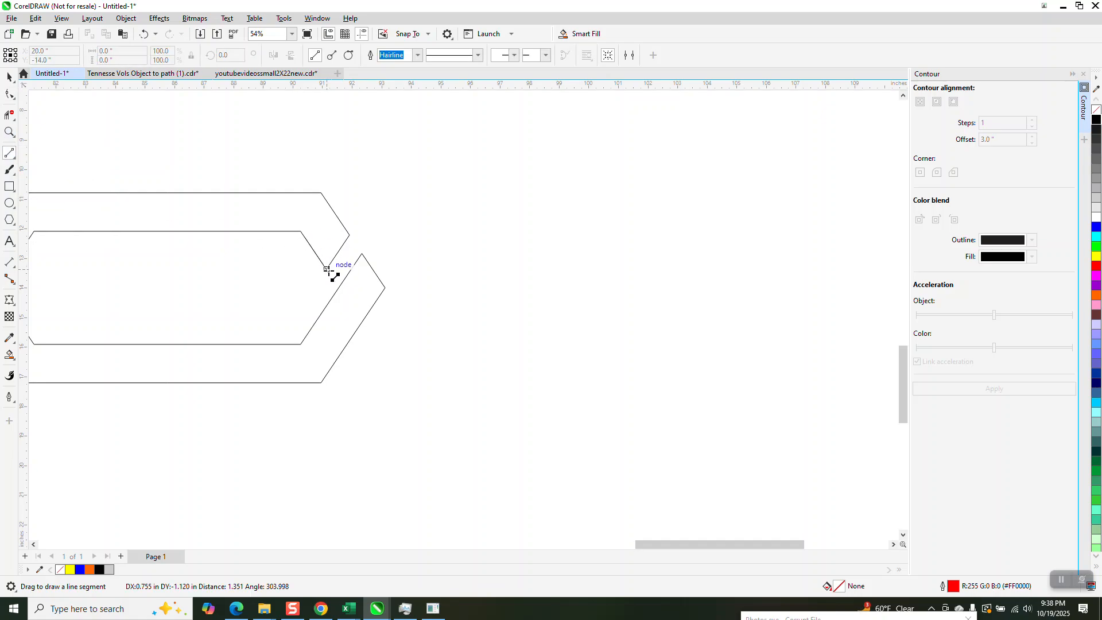
{"action": "left_click", "coordinate": [9, 76]}
{"action": "left_click_drag", "start_coordinate": [333, 275], "coordinate": [361, 308]}
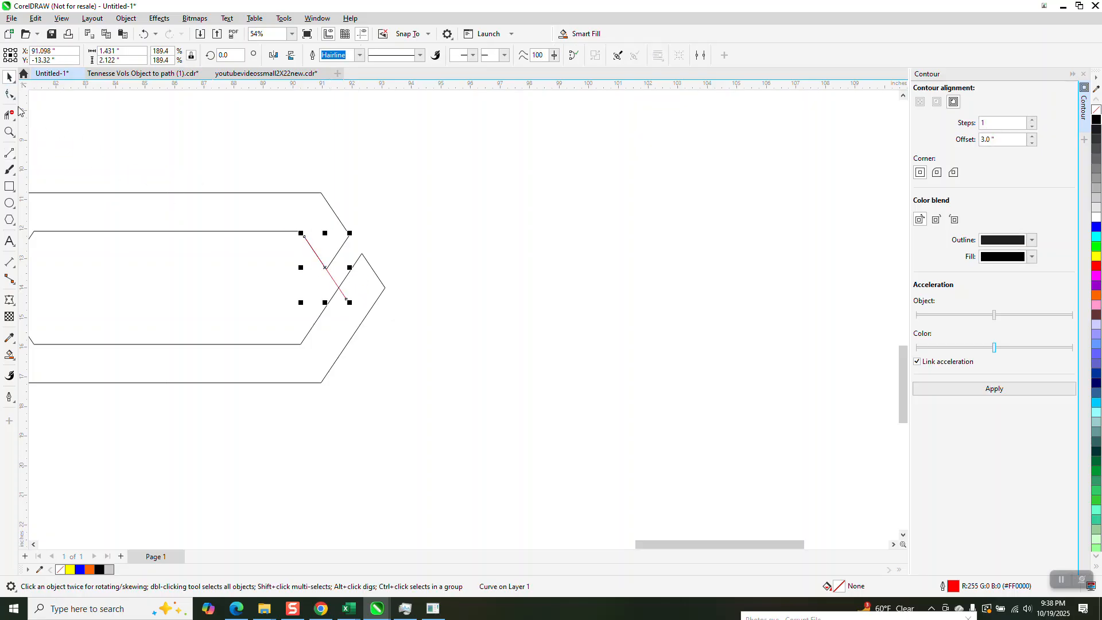
Step: Bridge the gap in the last link's outer edge with a line about 1.3 by 1.9 inches, and delete both segments that close the gap's ends
{"action": "left_click", "coordinate": [9, 153]}
{"action": "left_click_drag", "start_coordinate": [345, 227], "coordinate": [365, 261]}
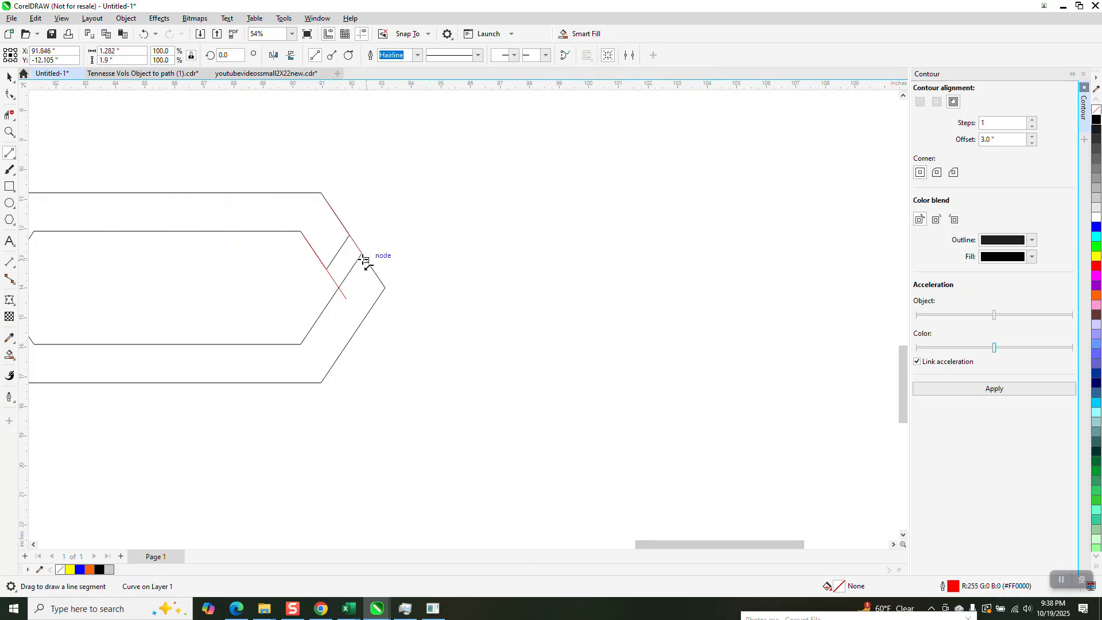
{"action": "left_click", "coordinate": [9, 114]}
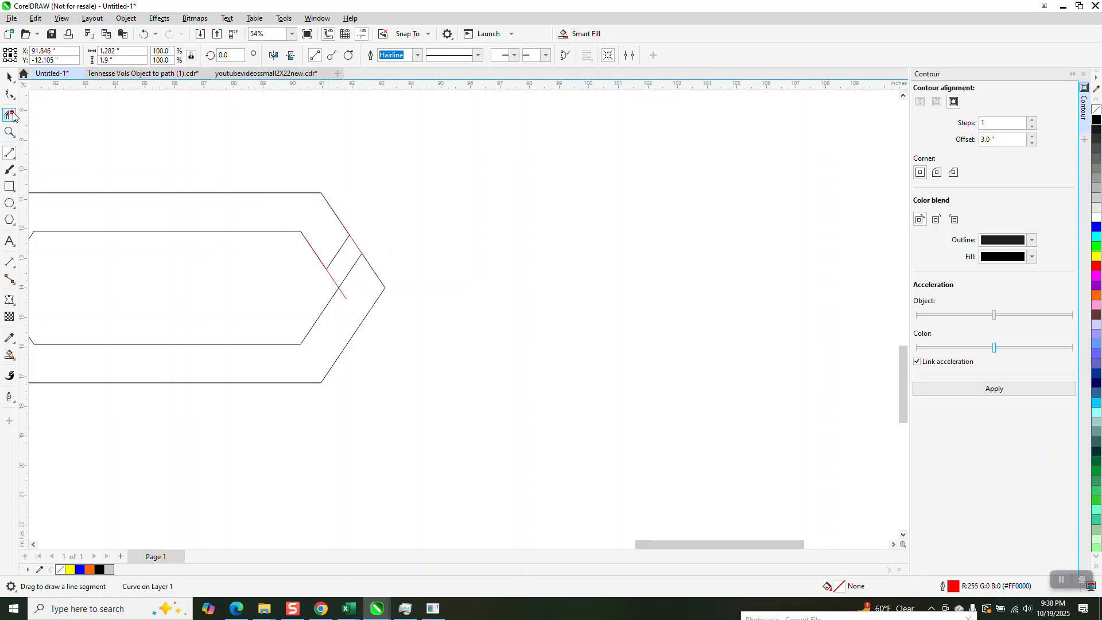
{"action": "left_click", "coordinate": [337, 254]}
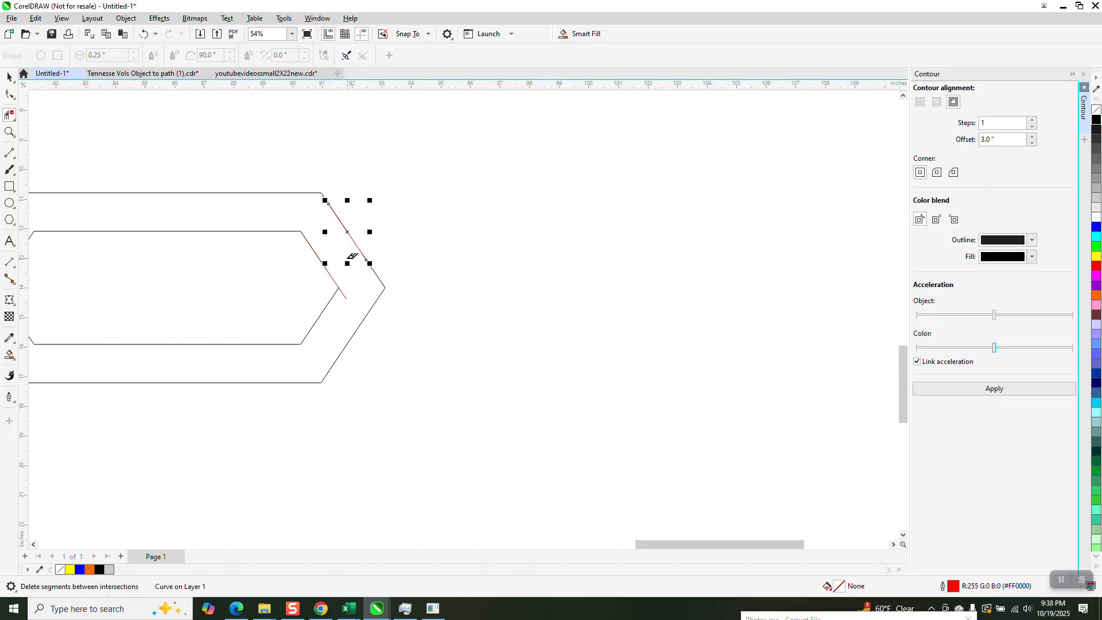
{"action": "left_click", "coordinate": [9, 77]}
{"action": "left_click", "coordinate": [507, 256]}
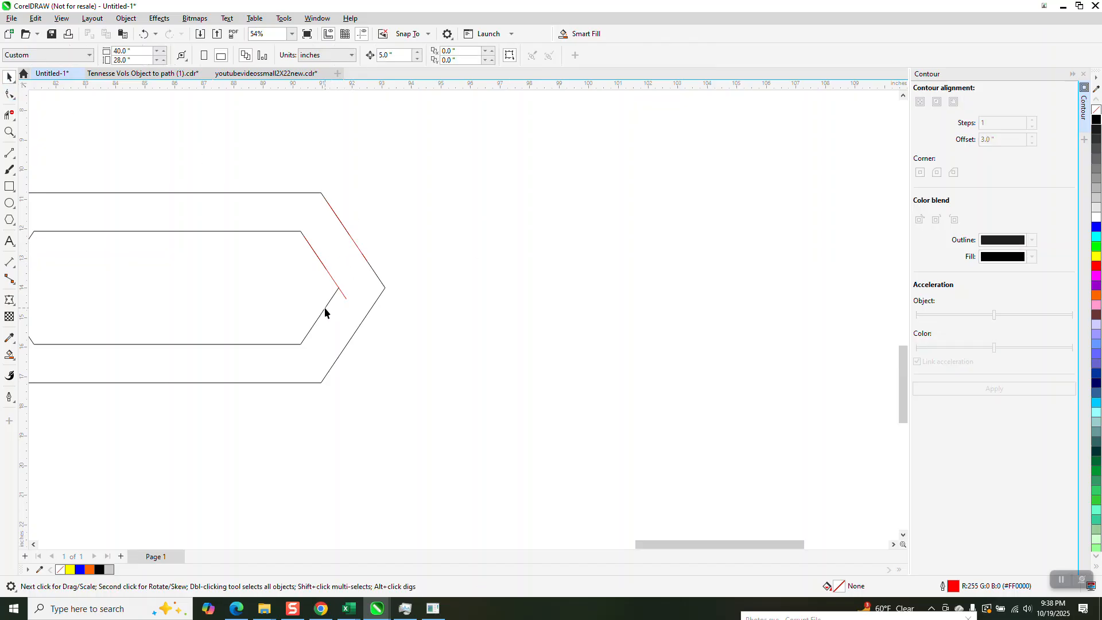
Step: Try deleting the red inner line at the last link's end, and undo the deletion
{"action": "left_click", "coordinate": [343, 294]}
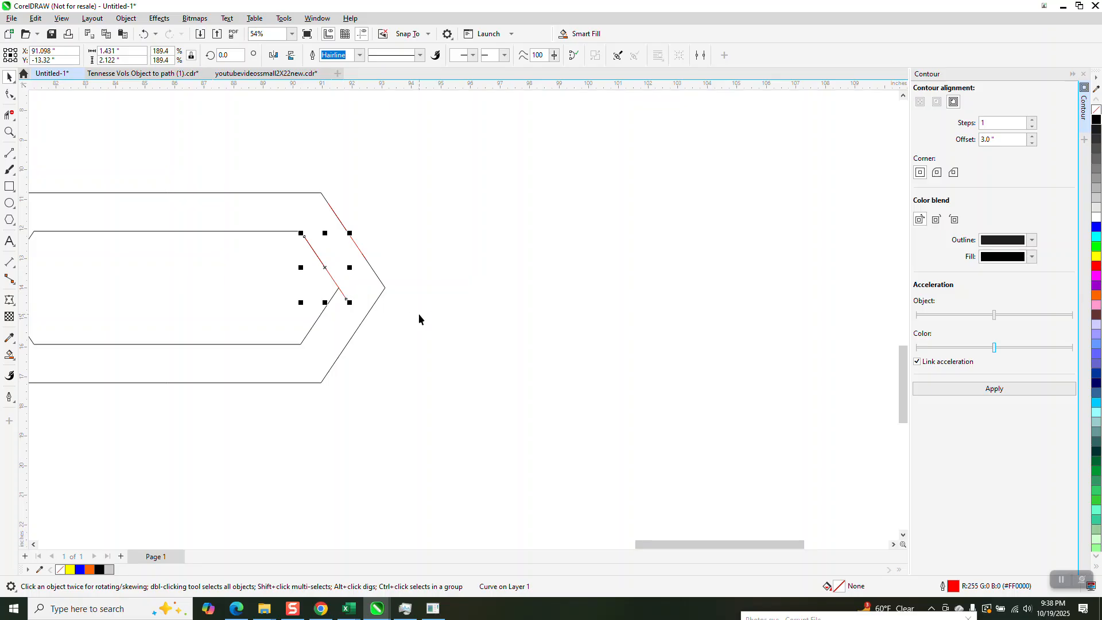
{"action": "key", "text": "Delete"}
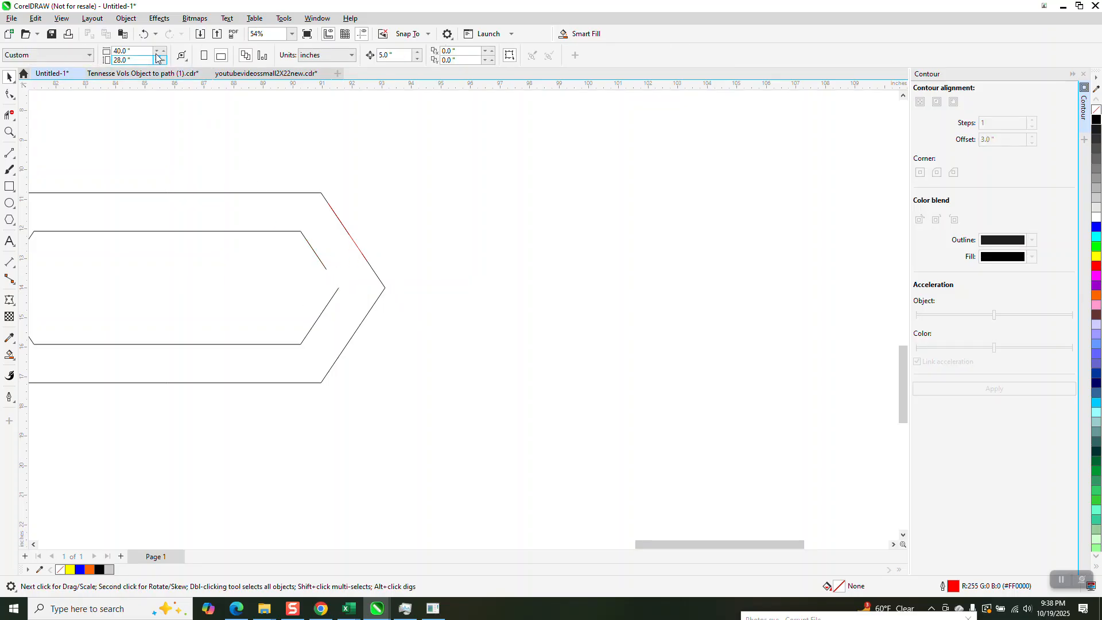
{"action": "left_click", "coordinate": [145, 38]}
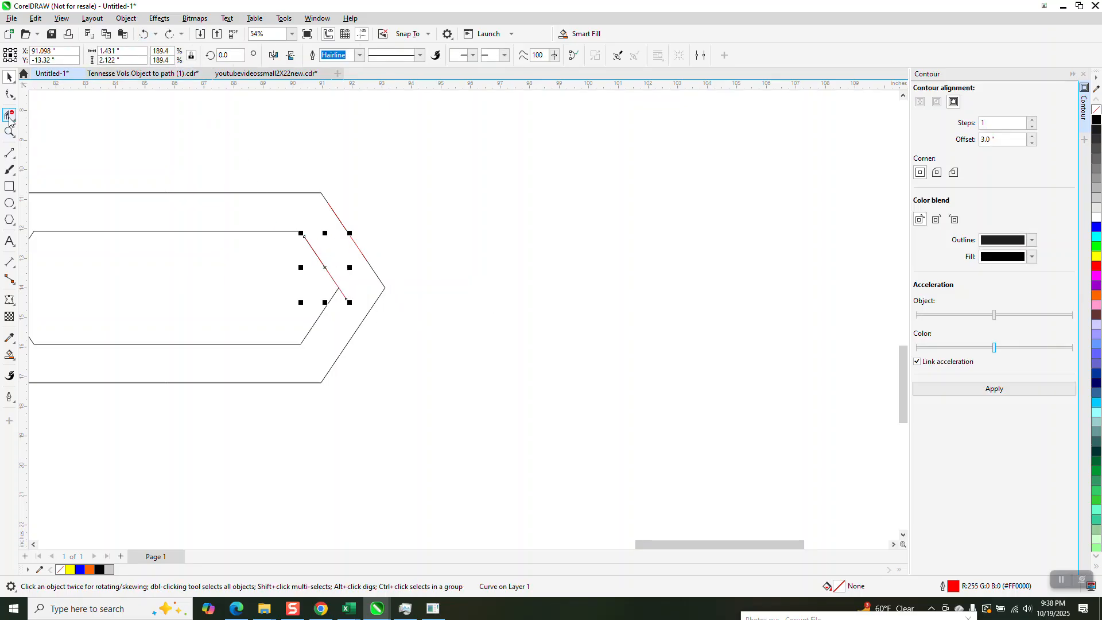
Step: Delete the short segments crossing the diagonal bands at the joints between the second through sixth links
{"action": "scroll", "coordinate": [502, 288], "scroll_direction": "down", "scroll_amount": 3}
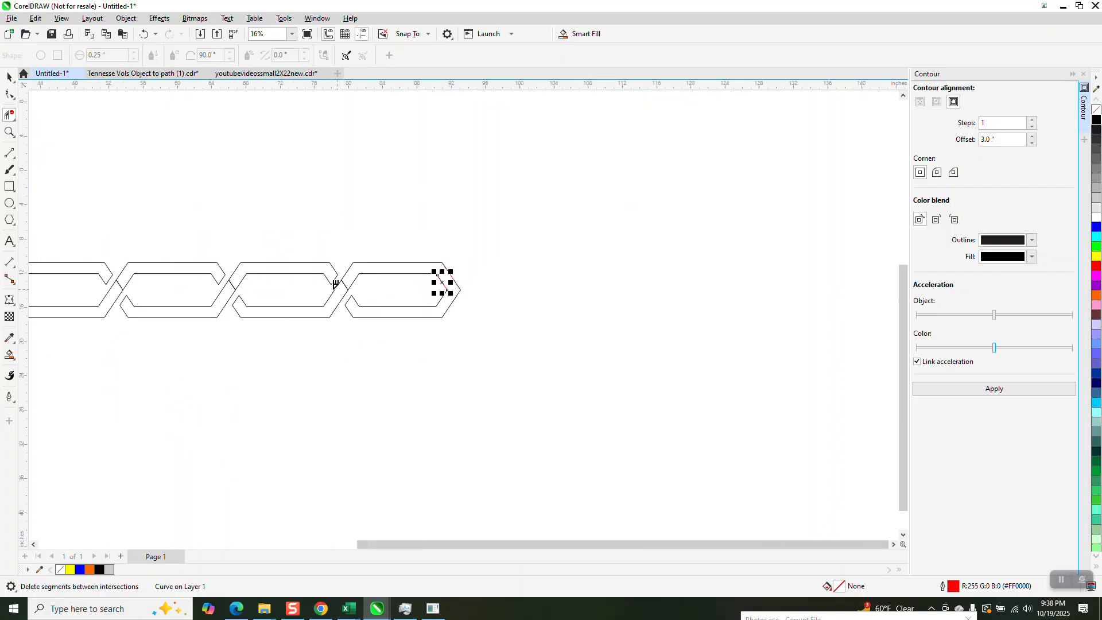
{"action": "left_click", "coordinate": [9, 132]}
{"action": "left_click_drag", "start_coordinate": [284, 259], "coordinate": [447, 346]}
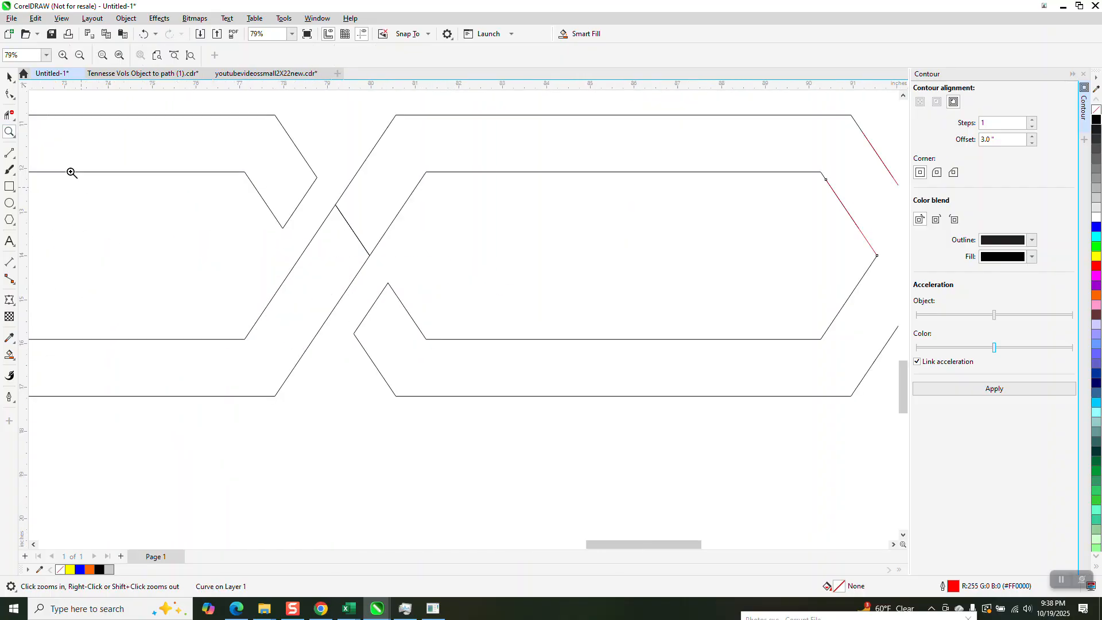
{"action": "left_click", "coordinate": [10, 115]}
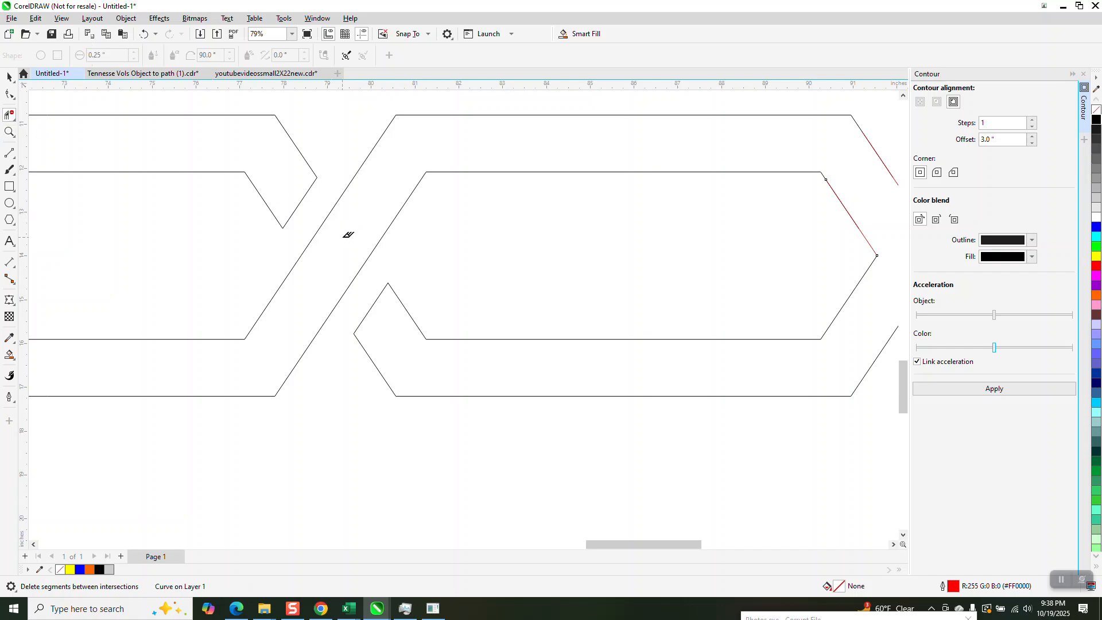
{"action": "scroll", "coordinate": [378, 207], "scroll_direction": "down", "scroll_amount": 2}
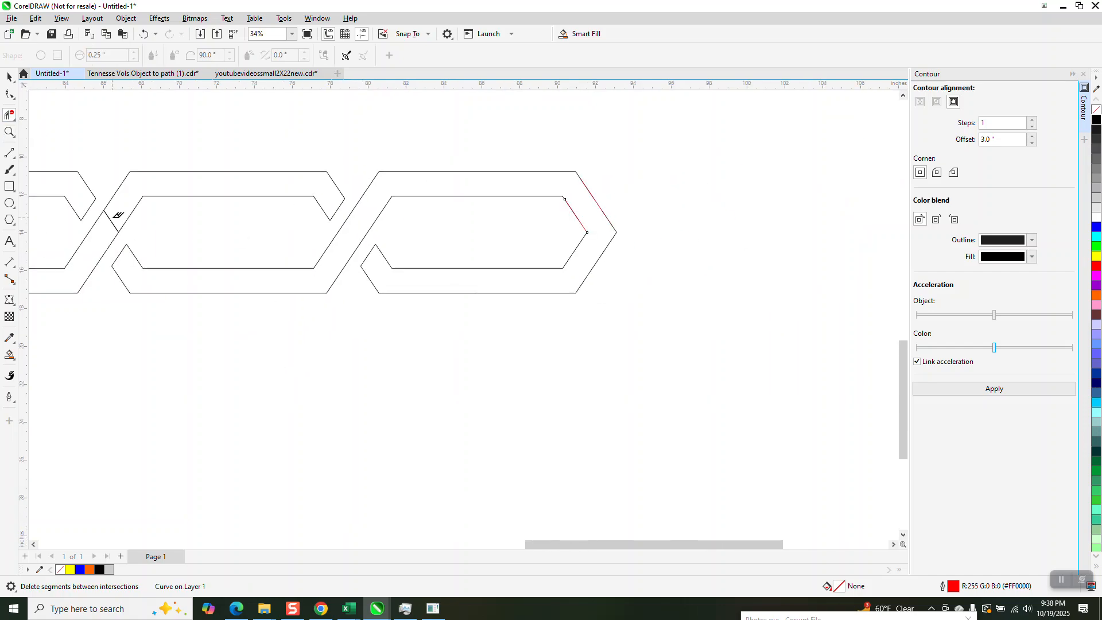
{"action": "scroll", "coordinate": [349, 226], "scroll_direction": "down", "scroll_amount": 3}
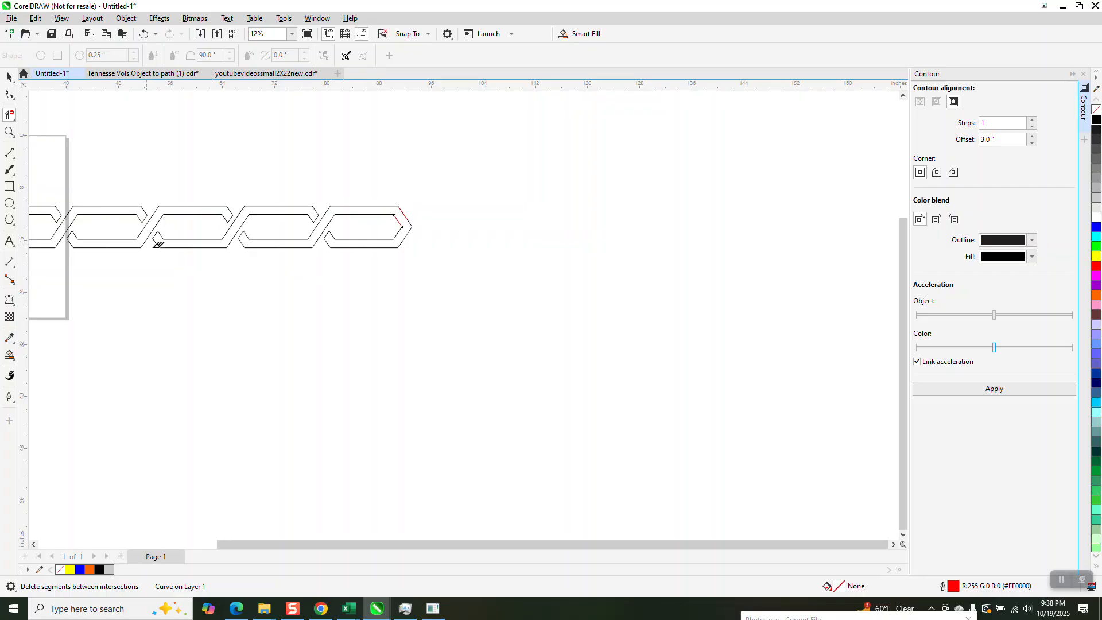
{"action": "scroll", "coordinate": [287, 294], "scroll_direction": "down", "scroll_amount": 2}
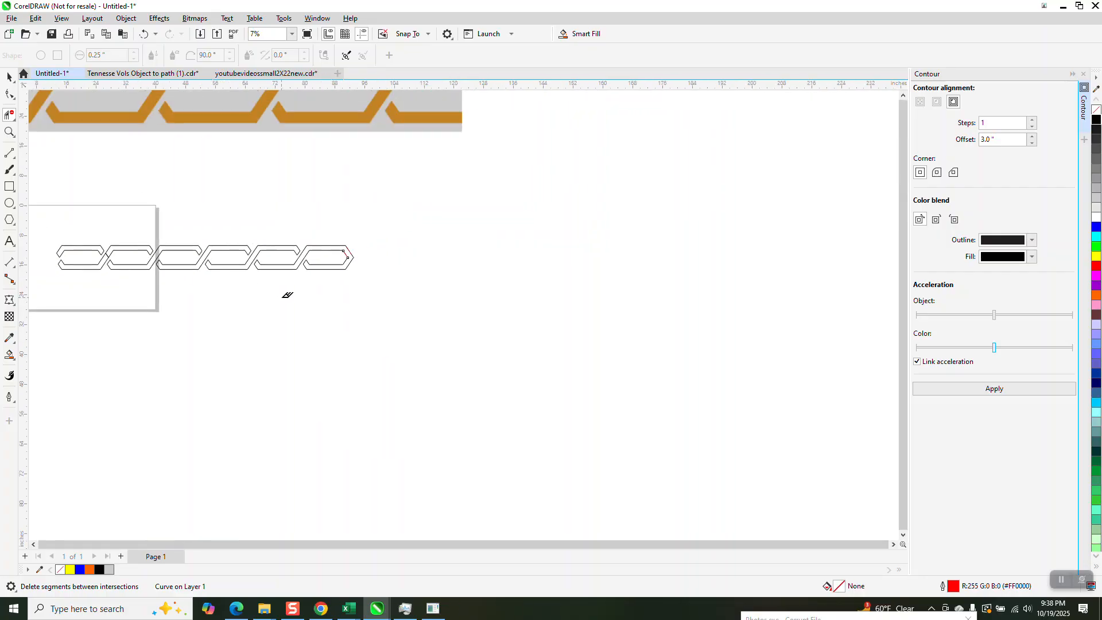
Step: Delete the short segment crossing the joint between the first and second links, undoing any deletion that removes part of a link
{"action": "left_click", "coordinate": [106, 255]}
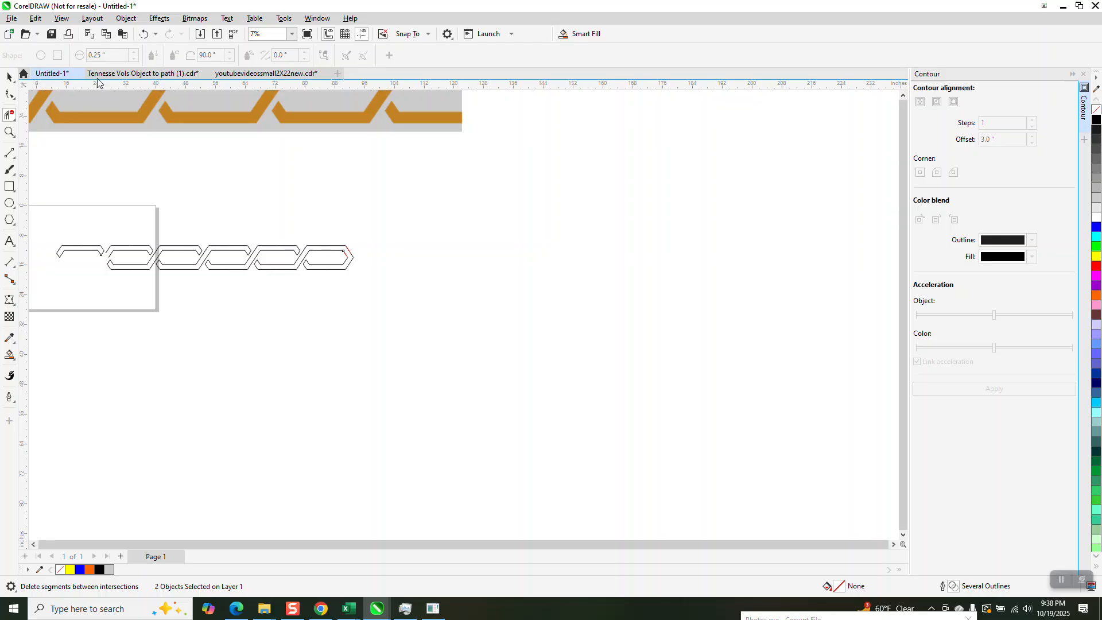
{"action": "left_click", "coordinate": [144, 34]}
{"action": "left_click", "coordinate": [9, 132]}
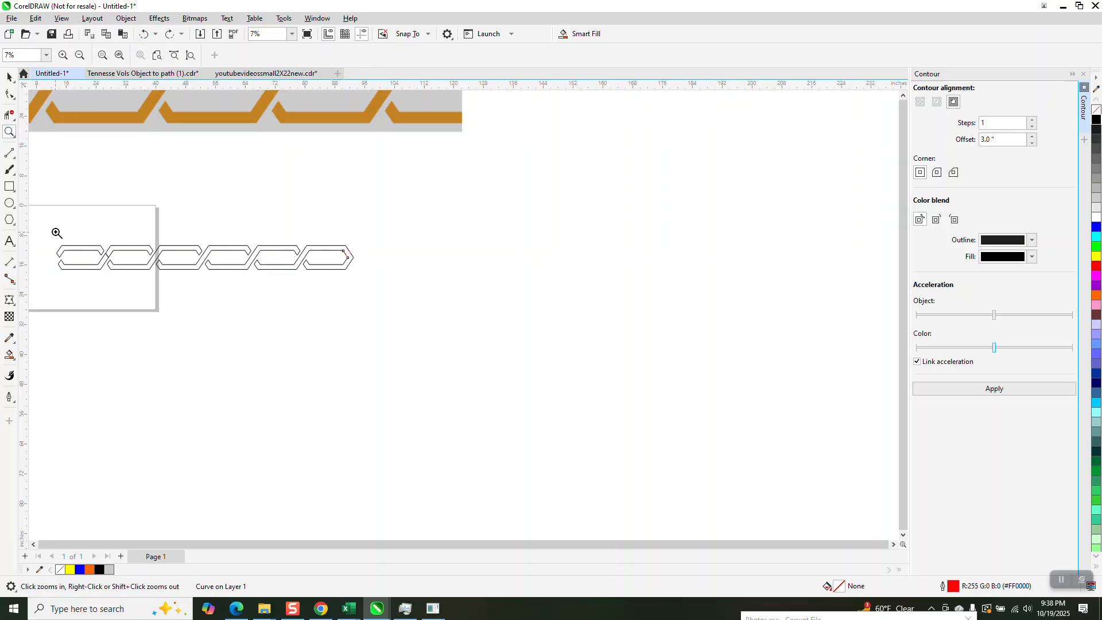
{"action": "left_click_drag", "start_coordinate": [56, 232], "coordinate": [251, 305]}
{"action": "left_click", "coordinate": [10, 116]}
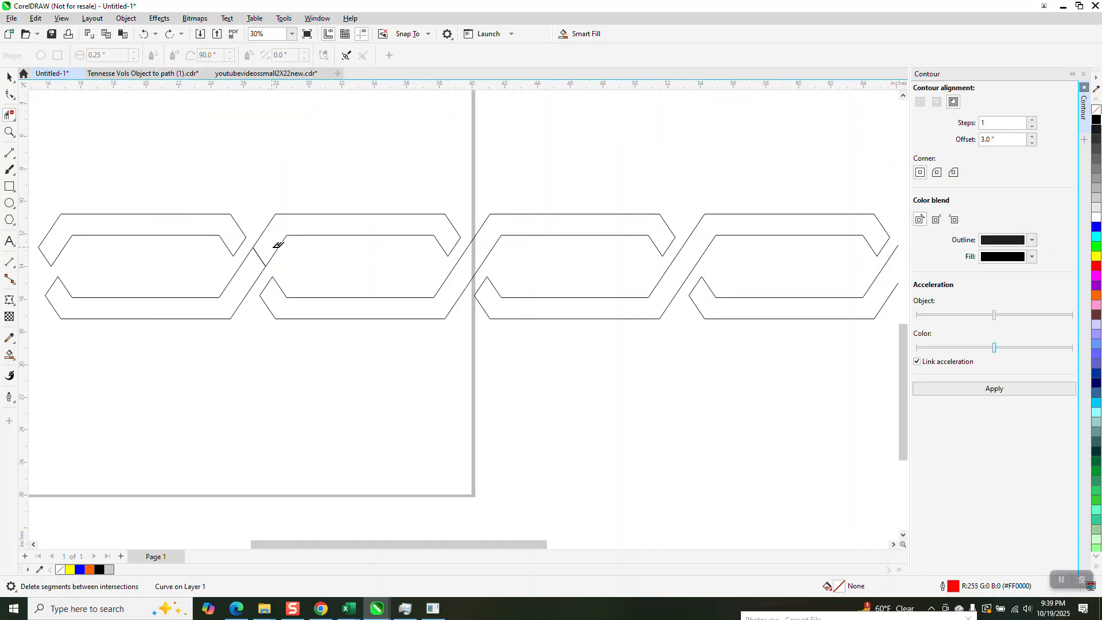
{"action": "scroll", "coordinate": [264, 261], "scroll_direction": "down", "scroll_amount": 2}
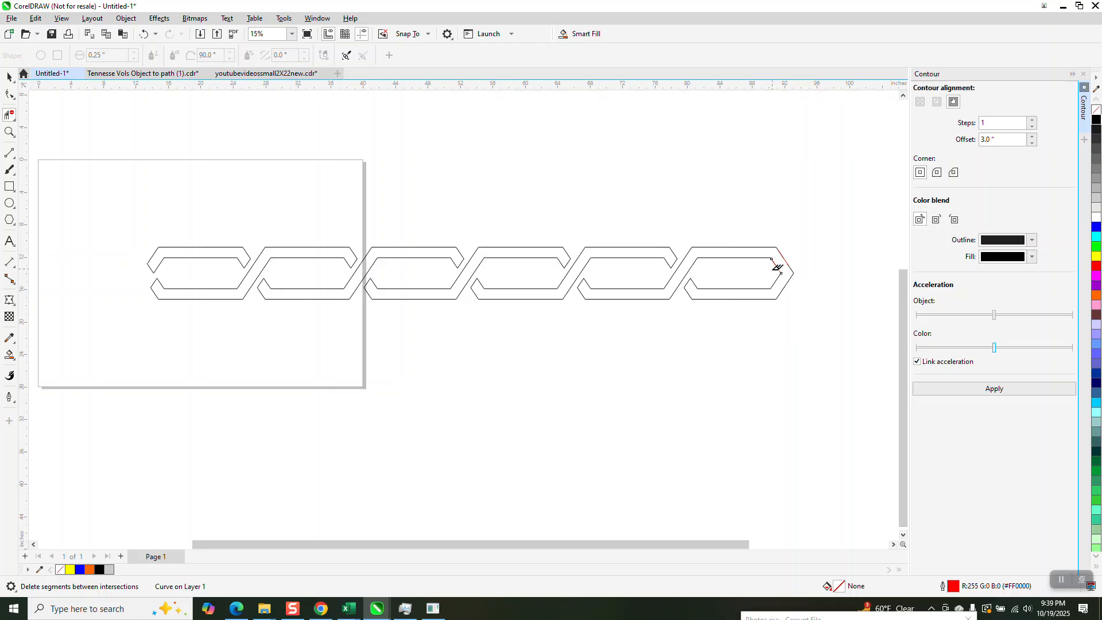
Step: Group all the chain's outline objects, including the two red end lines
{"action": "left_click", "coordinate": [13, 359]}
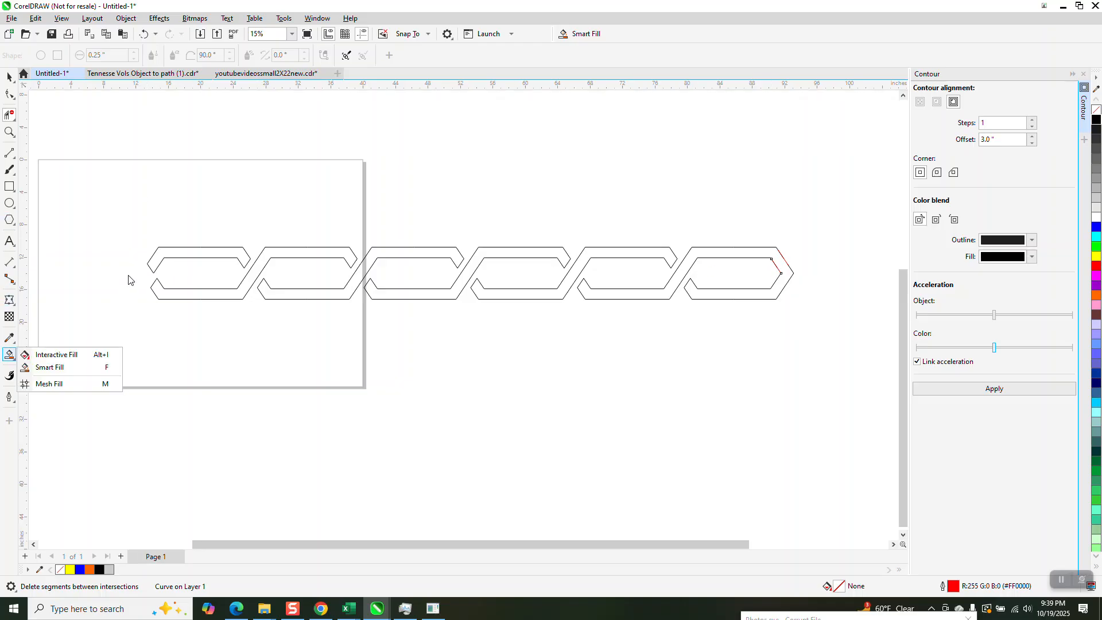
{"action": "left_click", "coordinate": [10, 77]}
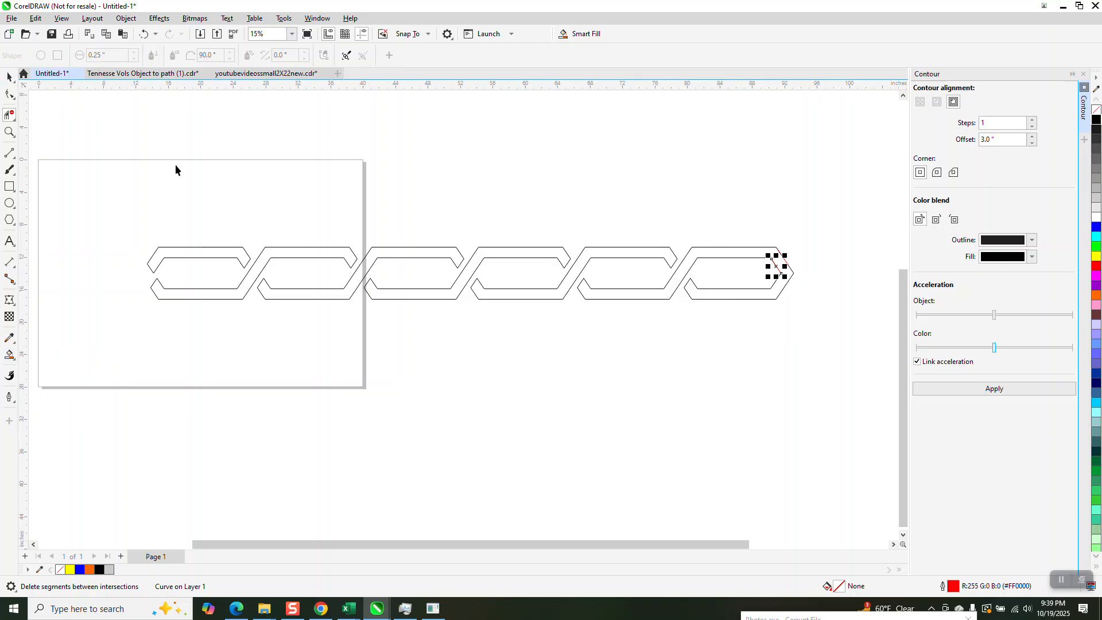
{"action": "mouse_move", "coordinate": [126, 181]}
{"action": "left_mouse_down"}
{"action": "mouse_move", "coordinate": [379, 305]}
{"action": "mouse_move", "coordinate": [854, 349]}
{"action": "mouse_move", "coordinate": [843, 340]}
{"action": "left_mouse_up"}
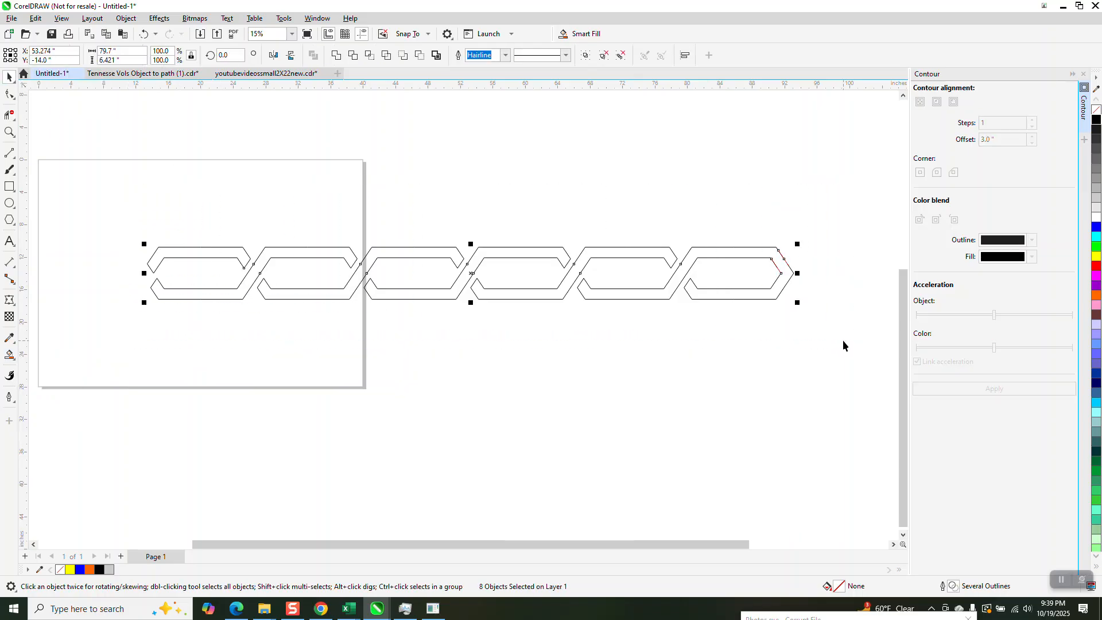
{"action": "left_click", "coordinate": [14, 360]}
{"action": "left_click", "coordinate": [13, 365]}
{"action": "left_click", "coordinate": [38, 356]}
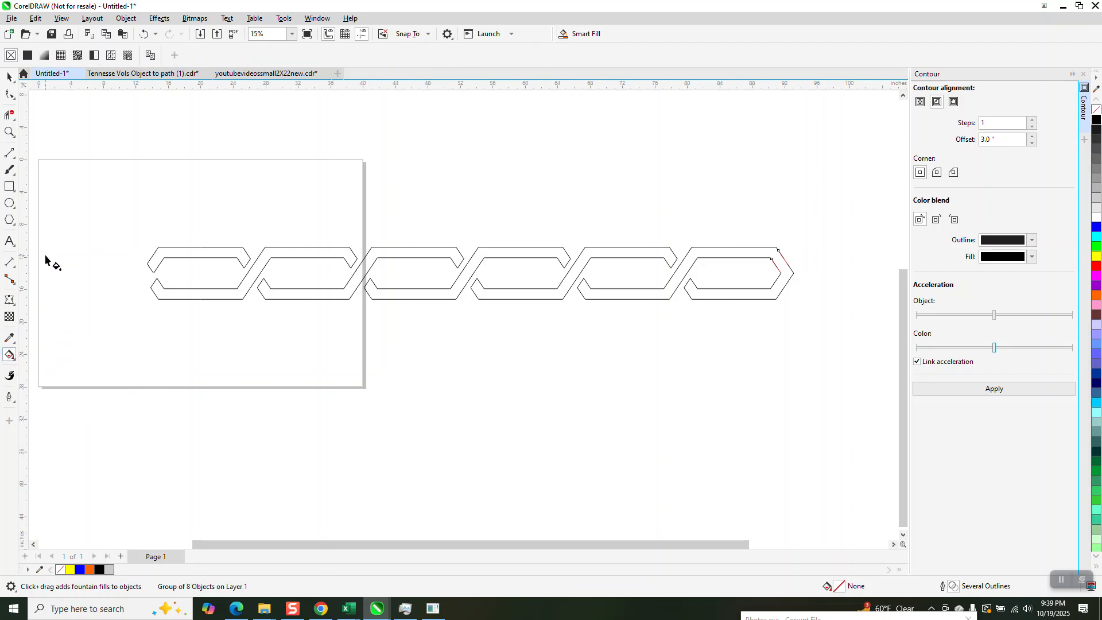
Step: Smart Fill every enclosed band of the chain with blue and no outline, from the first link to the last
{"action": "left_click", "coordinate": [16, 366]}
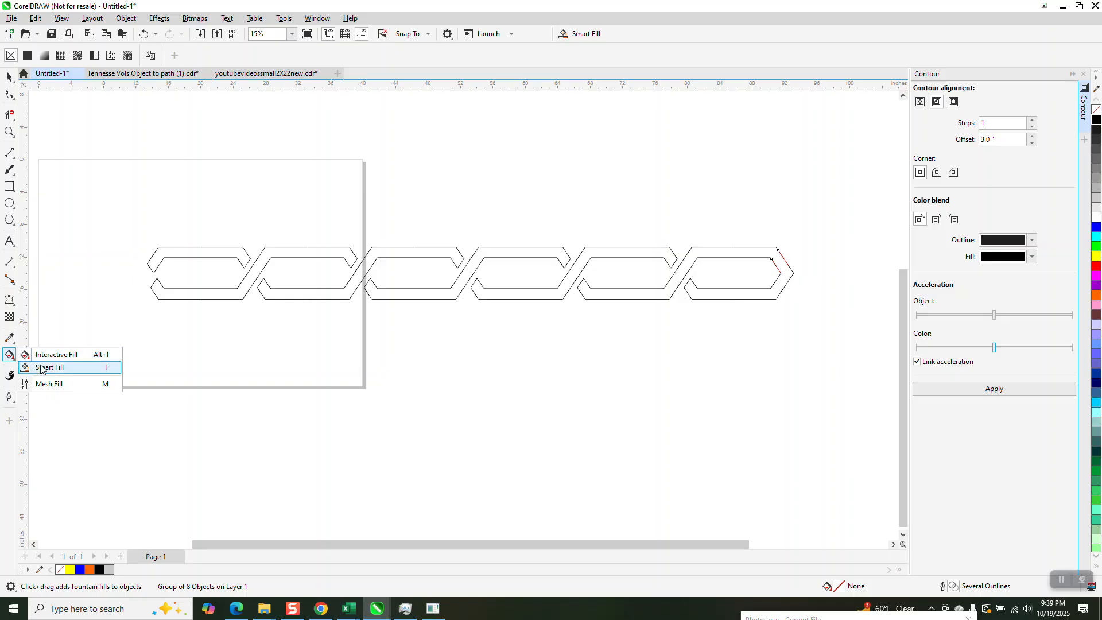
{"action": "left_click", "coordinate": [38, 367]}
{"action": "left_click", "coordinate": [170, 254]}
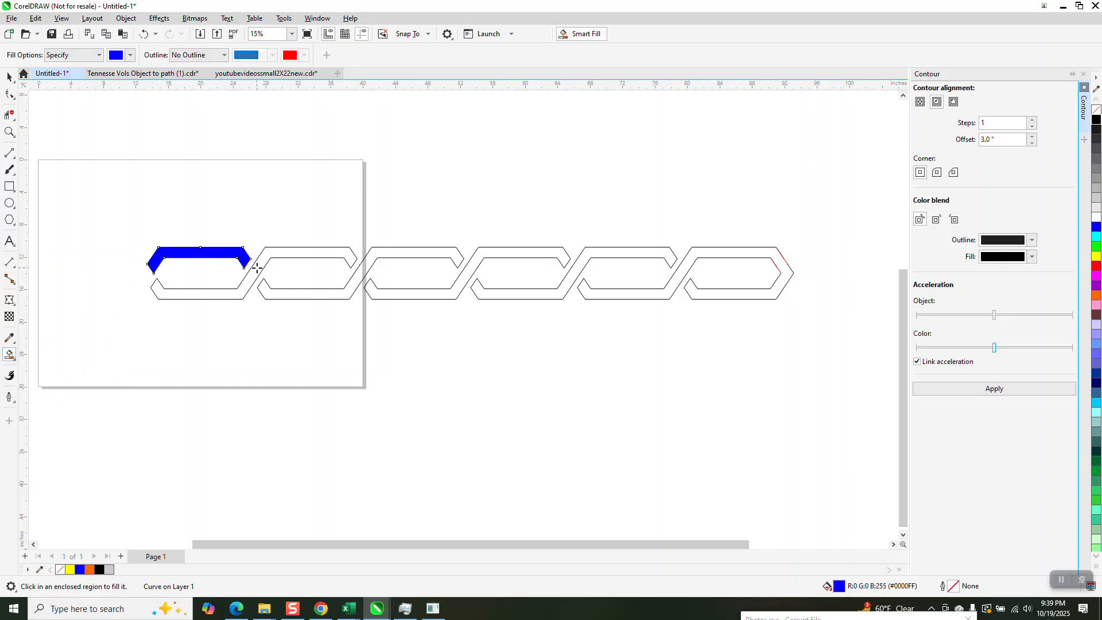
{"action": "left_click", "coordinate": [257, 268]}
{"action": "left_click", "coordinate": [320, 293]}
{"action": "left_click", "coordinate": [425, 292]}
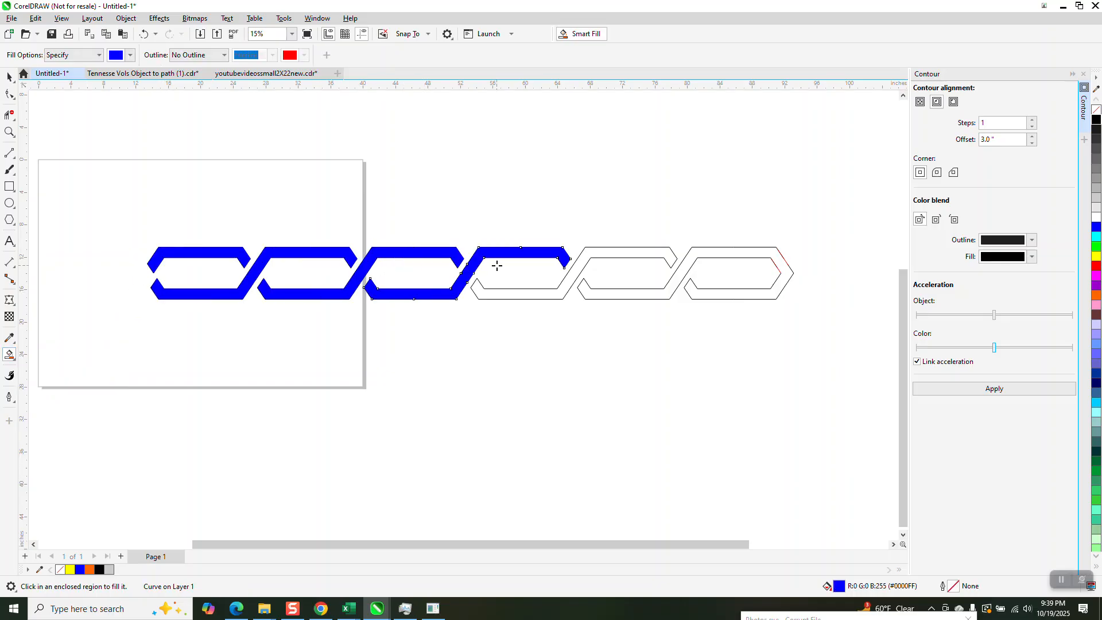
{"action": "left_click", "coordinate": [516, 296]}
{"action": "left_click", "coordinate": [611, 293]}
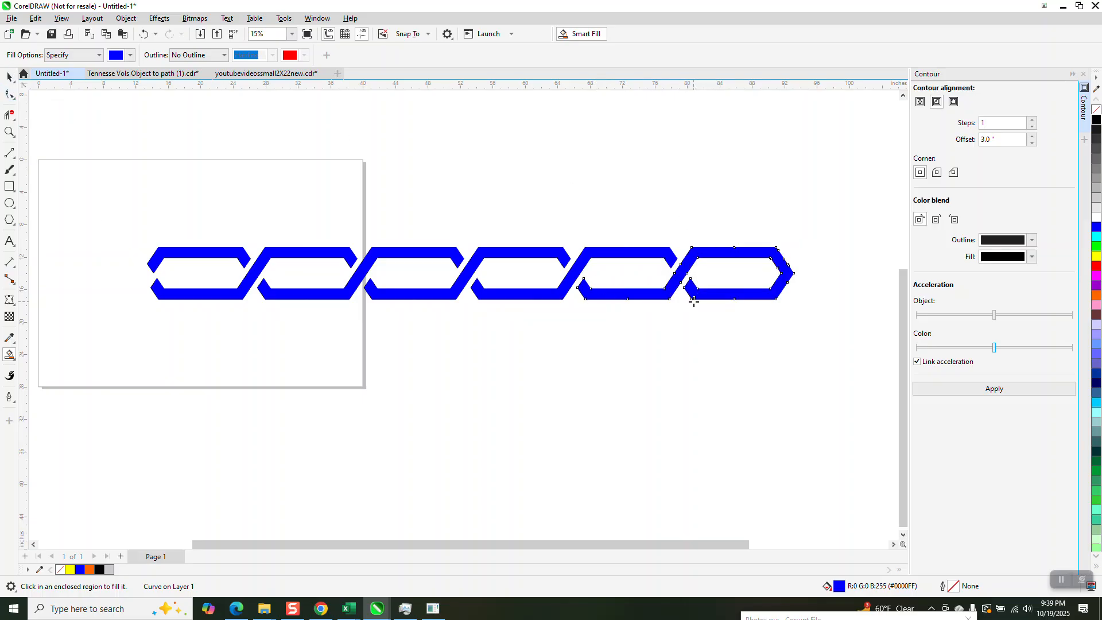
{"action": "scroll", "coordinate": [692, 296], "scroll_direction": "down", "scroll_amount": 2}
{"action": "left_click", "coordinate": [747, 288]}
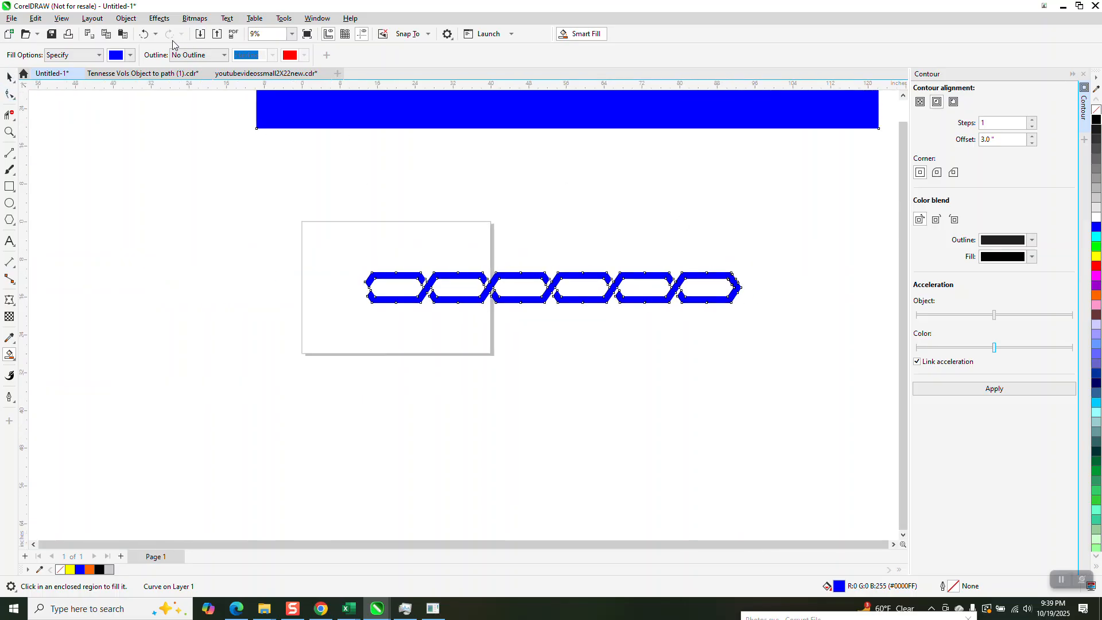
{"action": "left_click", "coordinate": [144, 33]}
Step: Shift the last blue piece 5 inches aside, delete the outline group behind the fills, and return the piece to its place
{"action": "key", "text": "space"}
{"action": "left_click", "coordinate": [793, 310]}
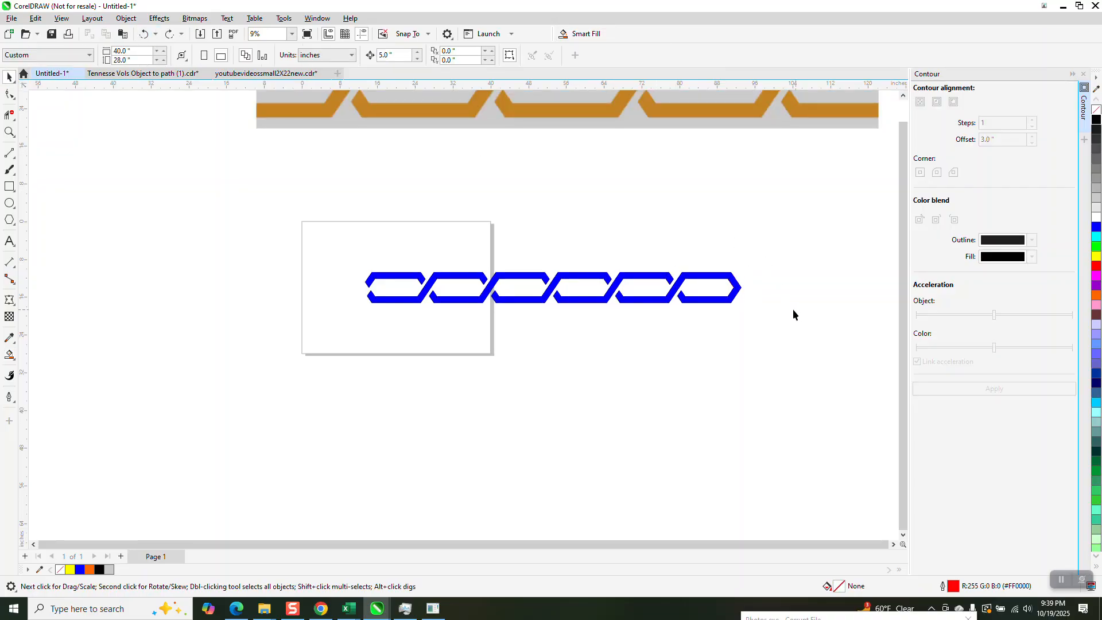
{"action": "left_click", "coordinate": [740, 297]}
{"action": "left_click_drag", "start_coordinate": [740, 297], "coordinate": [689, 287]}
{"action": "left_click", "coordinate": [688, 278]}
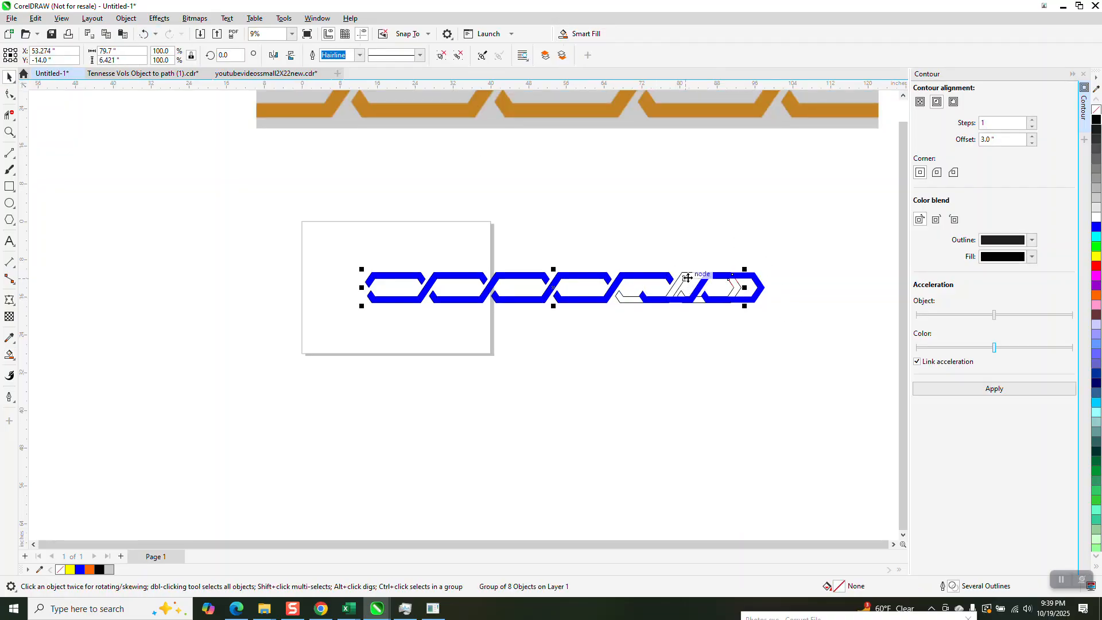
{"action": "left_click", "coordinate": [736, 289]}
{"action": "left_click", "coordinate": [737, 278]}
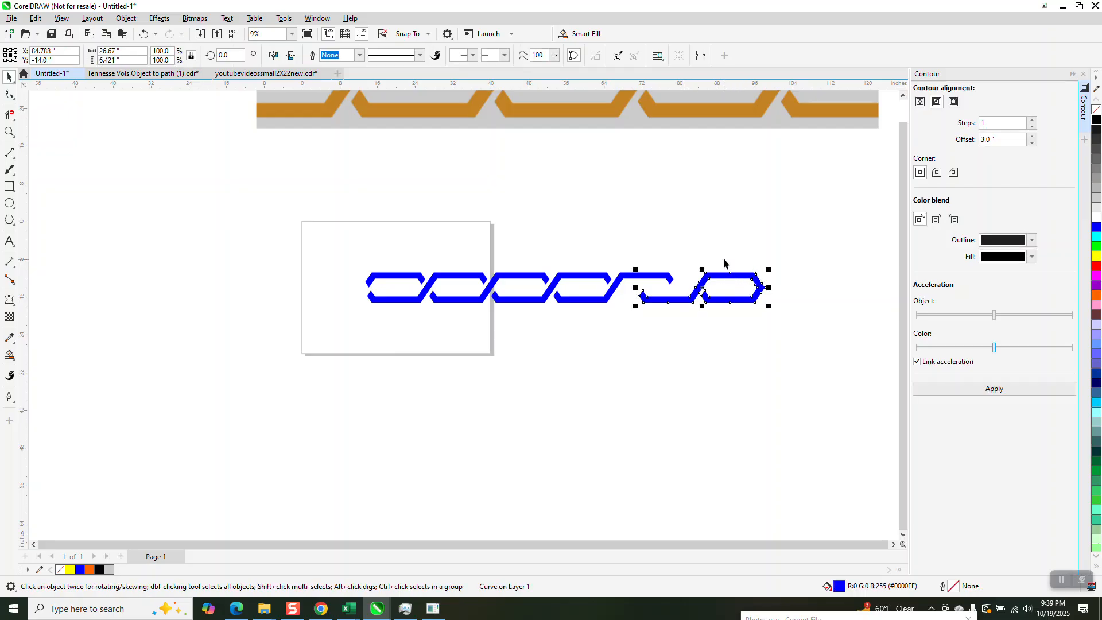
{"action": "key", "text": "Left"}
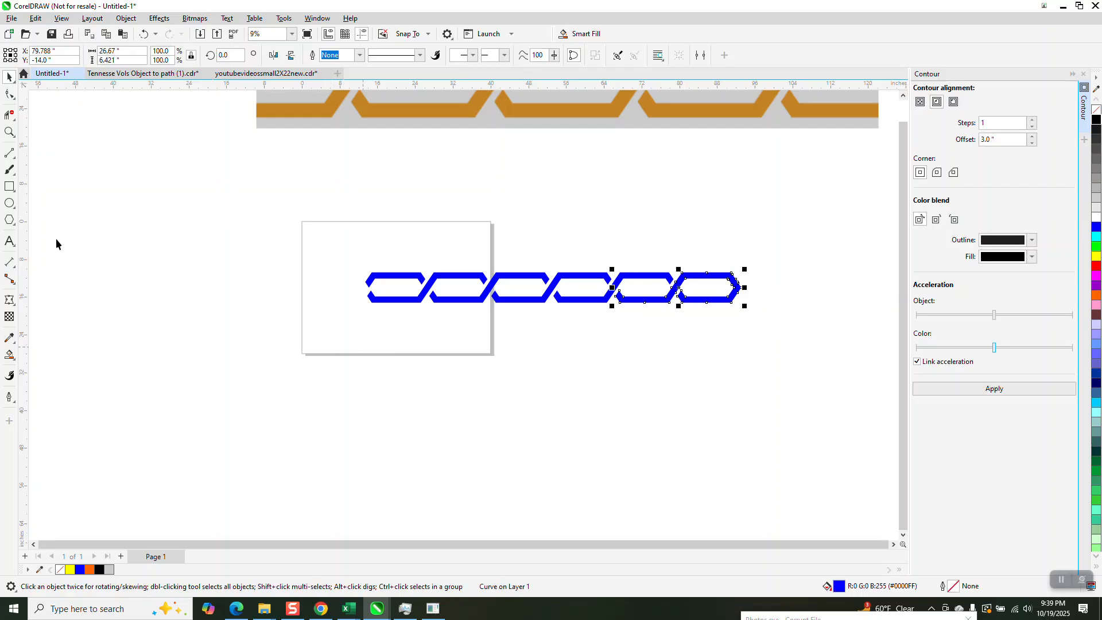
Step: Move all six blue chain pieces directly beneath the bitmap pattern and scale them proportionally to about 135.5 by 10.9 inches
{"action": "left_click", "coordinate": [10, 132]}
{"action": "left_click_drag", "start_coordinate": [332, 234], "coordinate": [850, 379]}
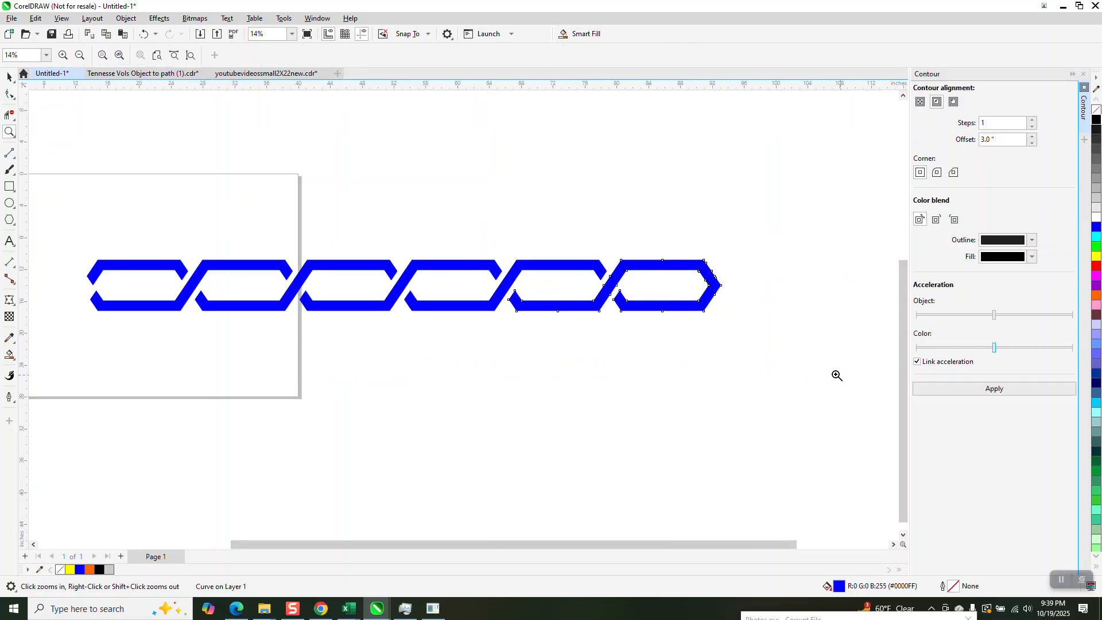
{"action": "scroll", "coordinate": [345, 293], "scroll_direction": "down", "scroll_amount": 3}
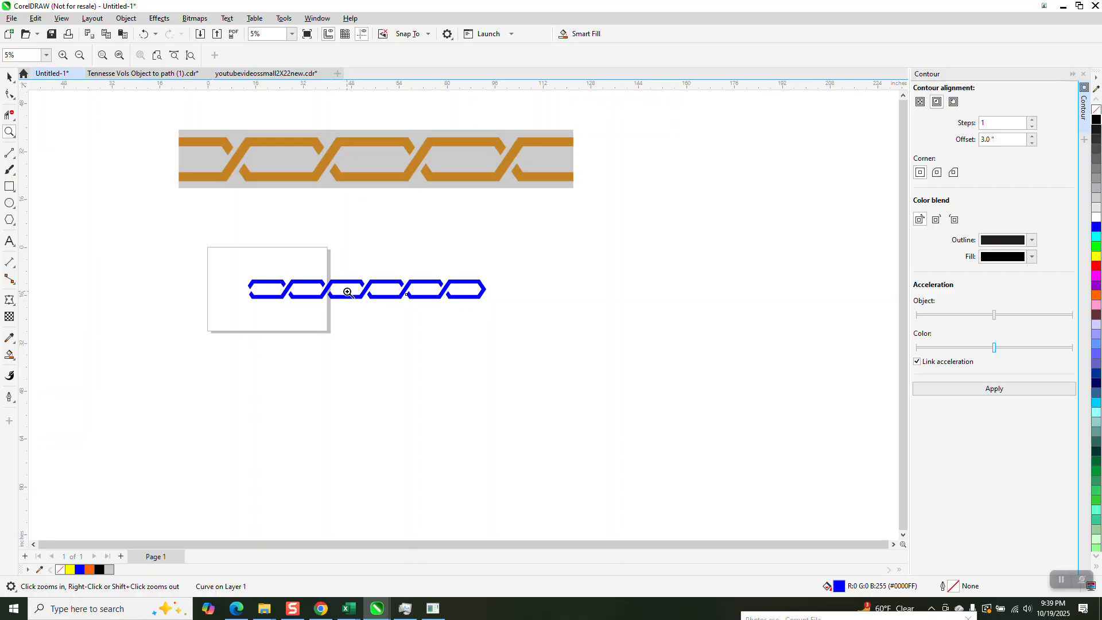
{"action": "left_click_drag", "start_coordinate": [174, 228], "coordinate": [590, 372]}
{"action": "left_click", "coordinate": [10, 77]}
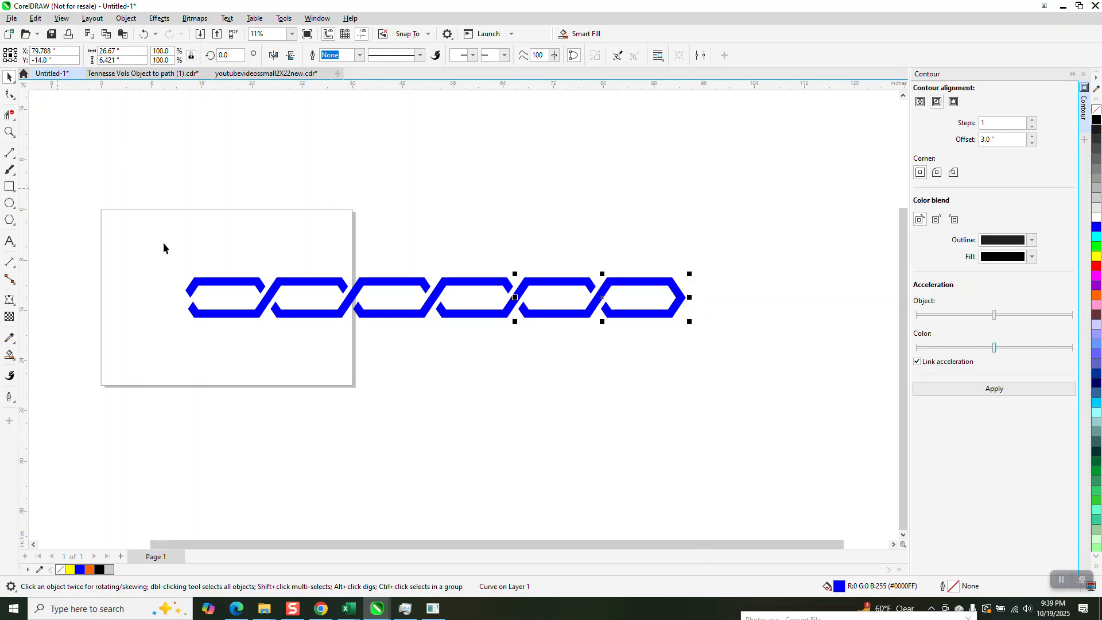
{"action": "scroll", "coordinate": [492, 263], "scroll_direction": "down", "scroll_amount": 1}
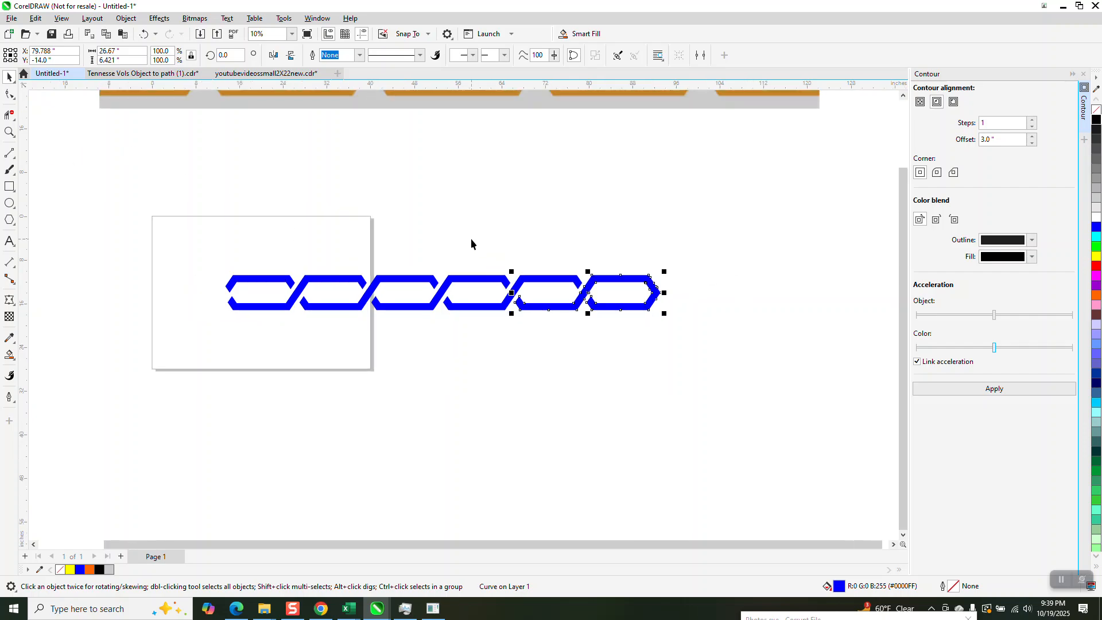
{"action": "left_click_drag", "start_coordinate": [204, 235], "coordinate": [266, 300]}
{"action": "left_click_drag", "start_coordinate": [670, 349], "coordinate": [660, 349]}
{"action": "scroll", "coordinate": [661, 350], "scroll_direction": "down", "scroll_amount": 2}
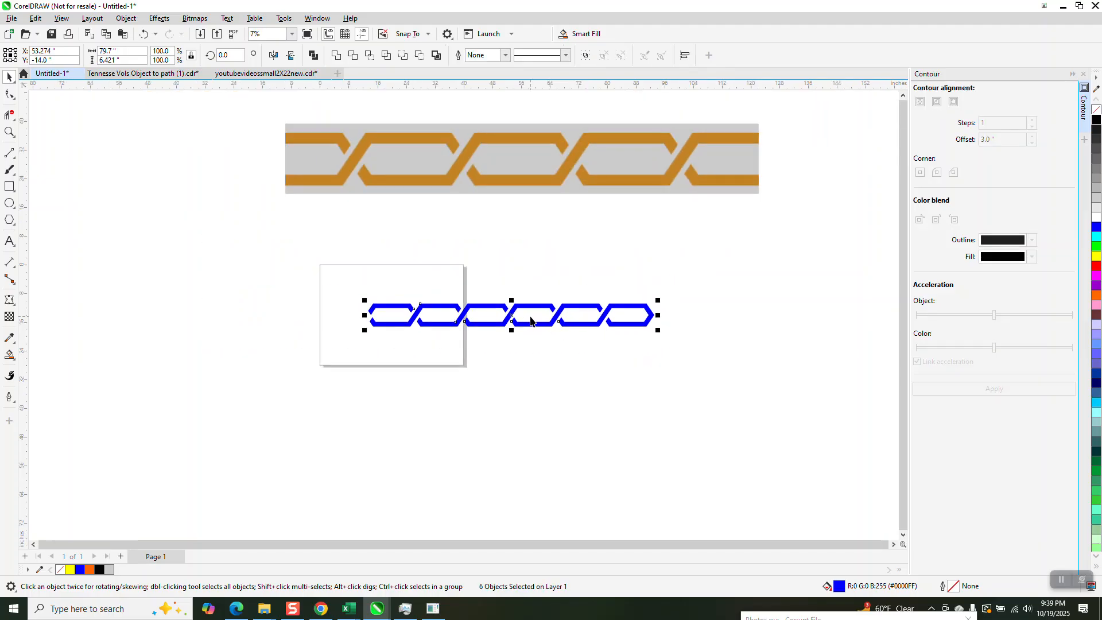
{"action": "left_click_drag", "start_coordinate": [514, 317], "coordinate": [423, 223]}
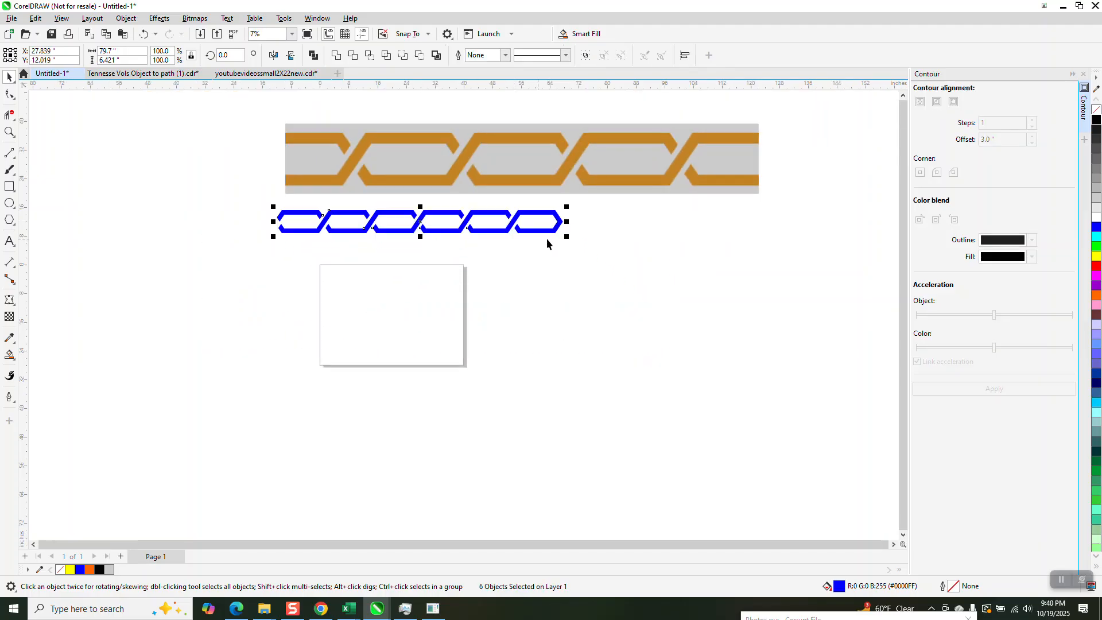
{"action": "left_click_drag", "start_coordinate": [567, 239], "coordinate": [769, 351]}
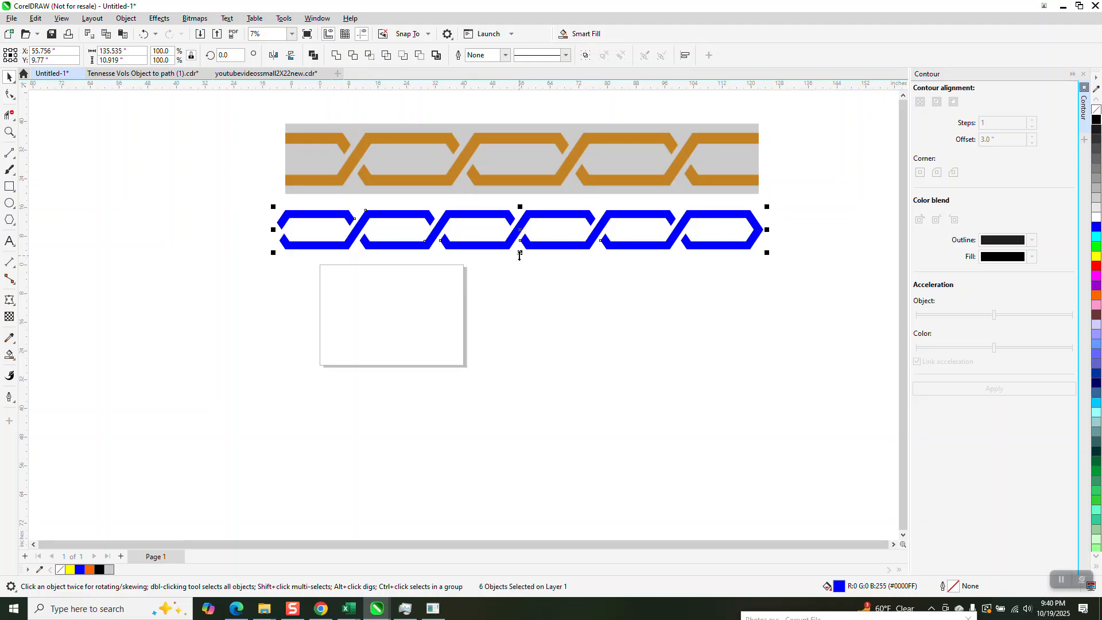
{"action": "left_click", "coordinate": [578, 356]}
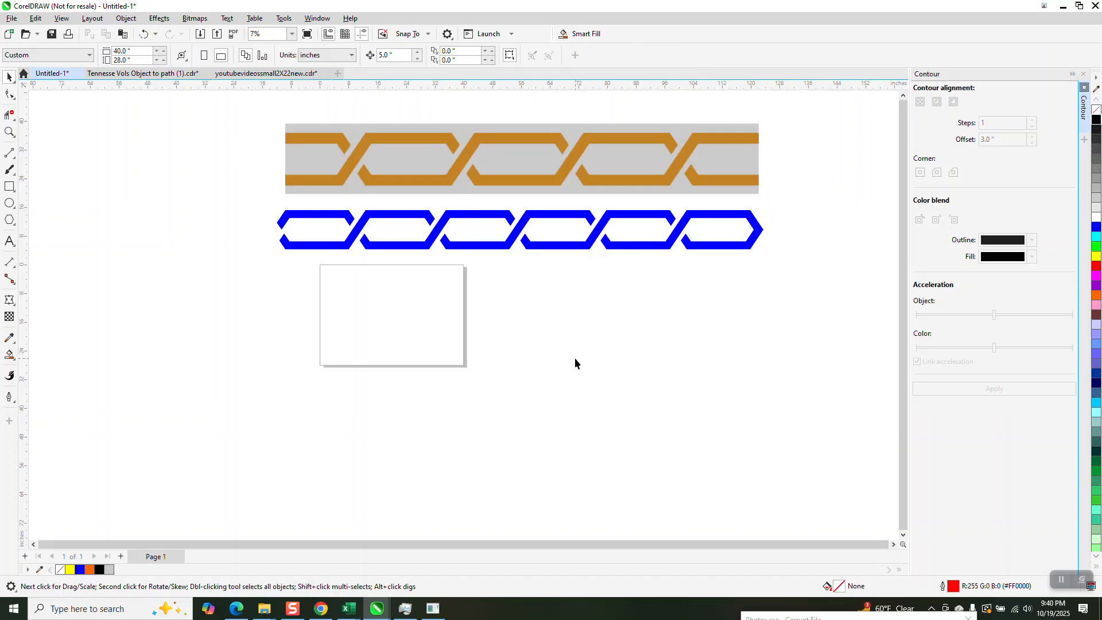